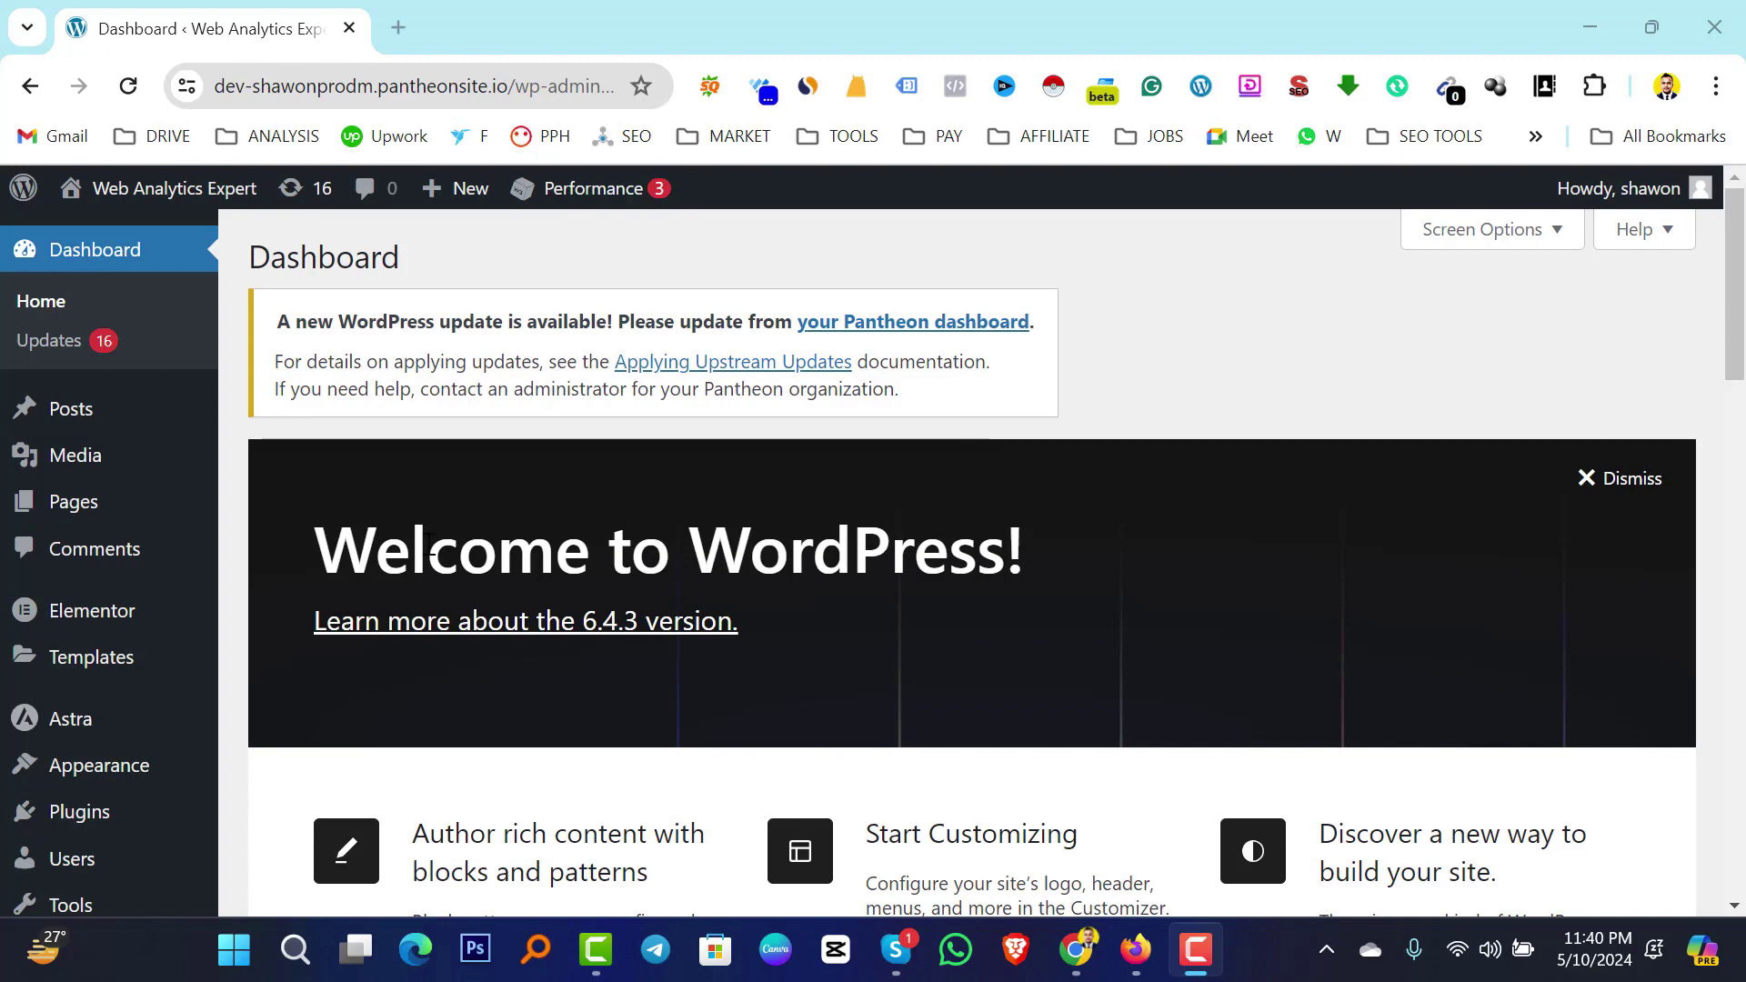
Open the site's menu management page in a new browser tab and switch to it.
mouse_move(148, 405)
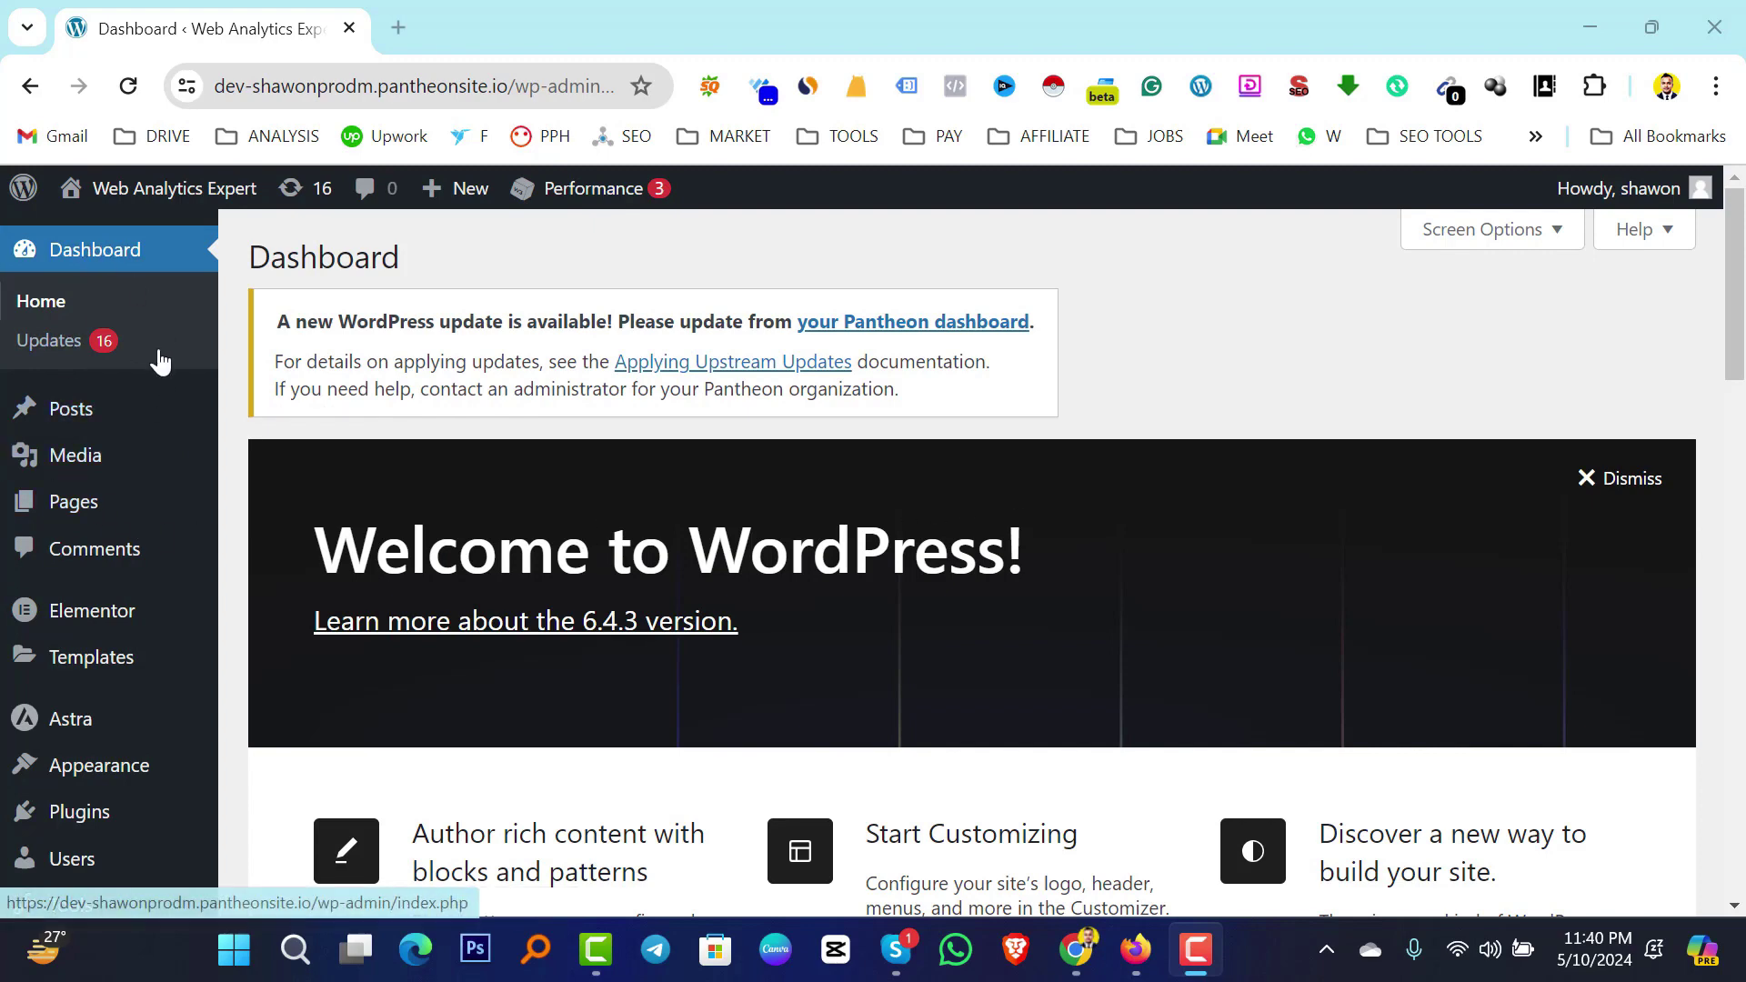
mouse_move(168, 437)
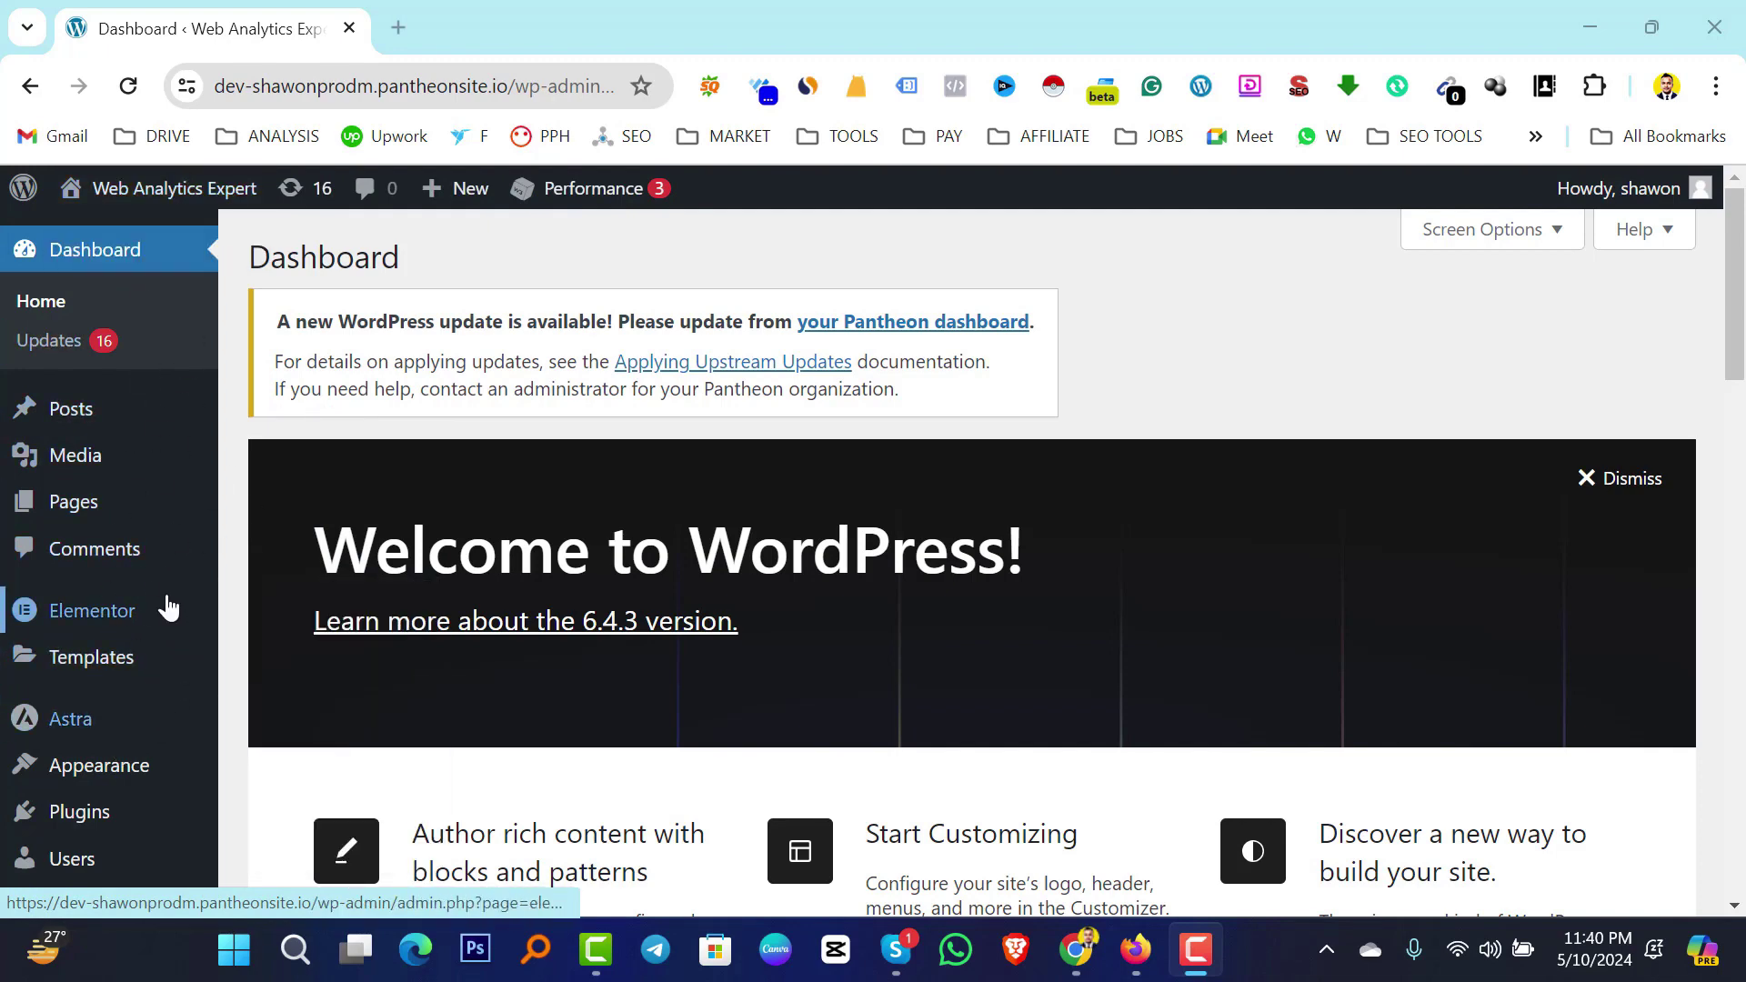
scroll(163, 604, down, 3)
mouse_move(82, 586)
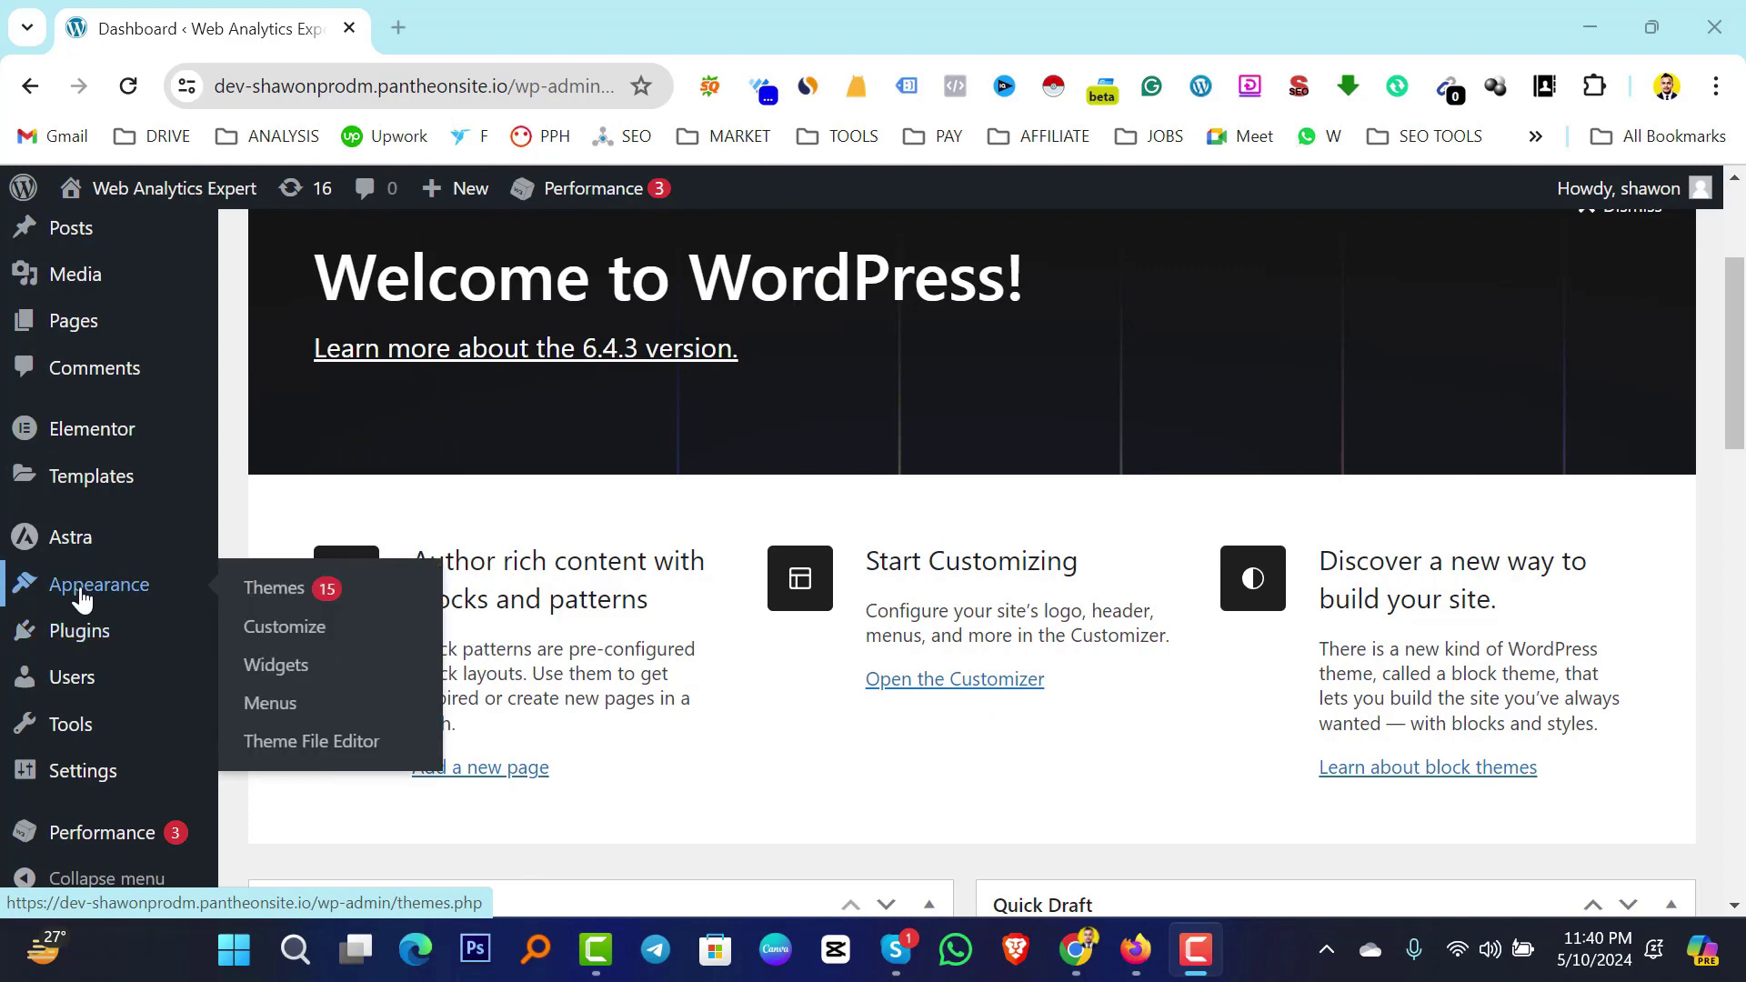
right_click(269, 711)
click(379, 338)
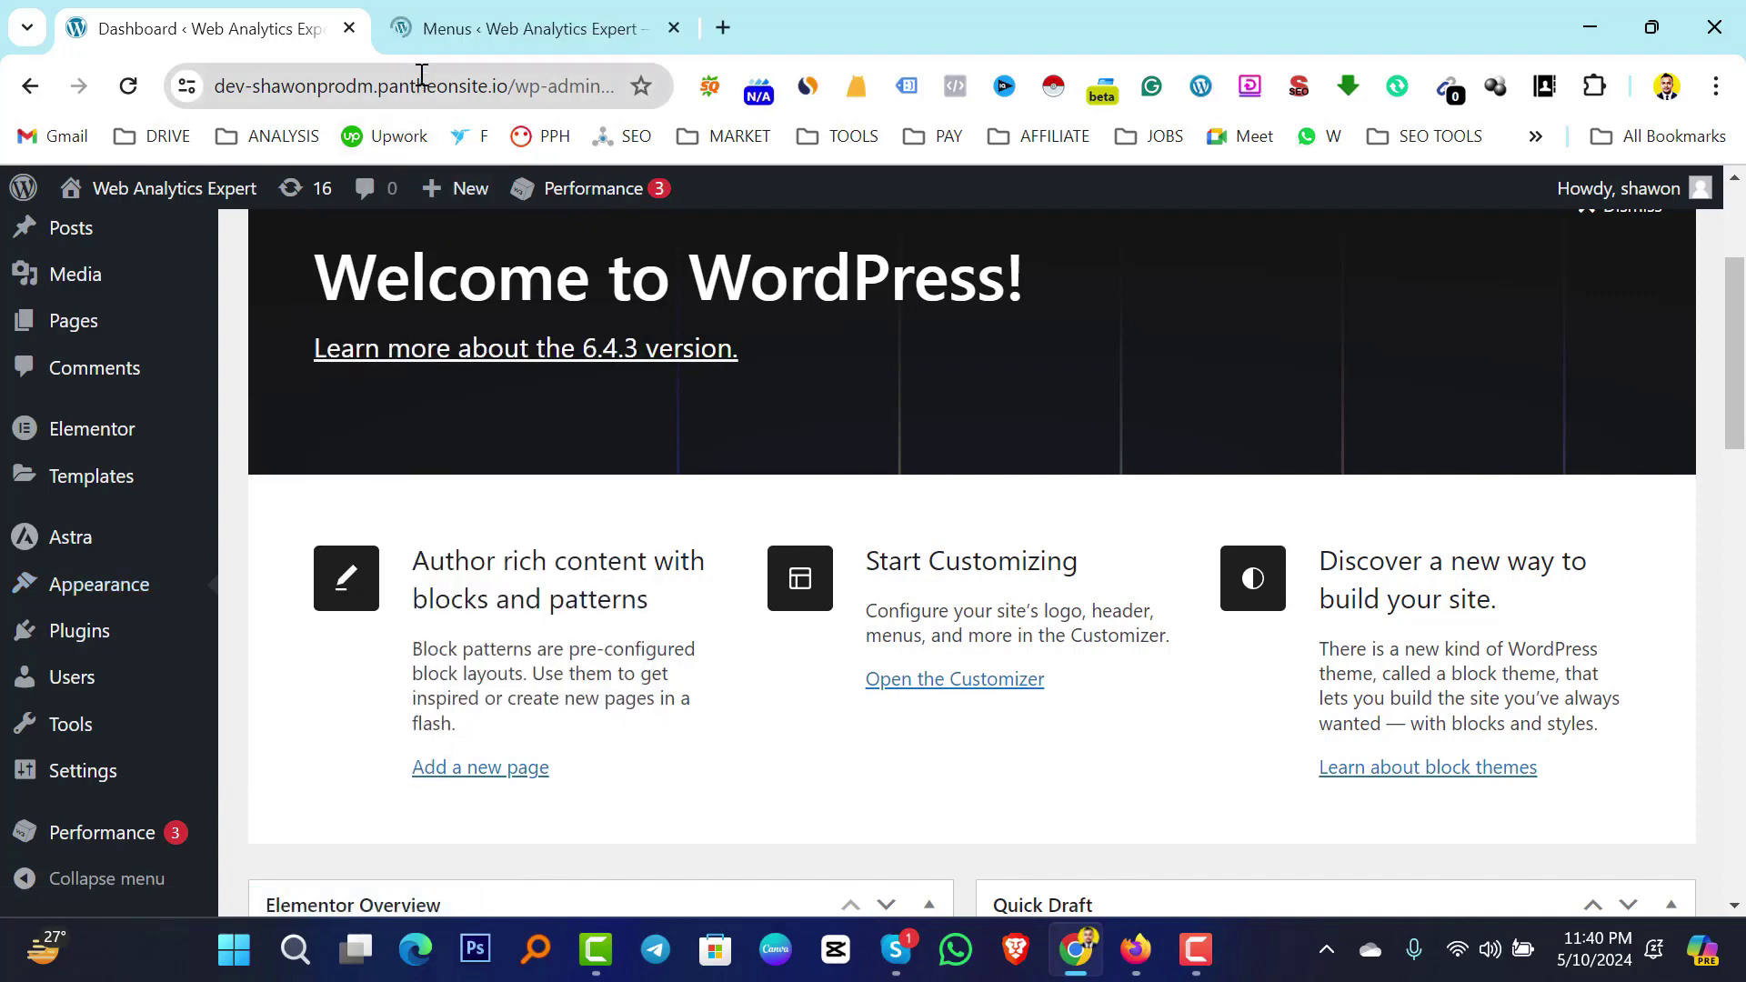
click(431, 33)
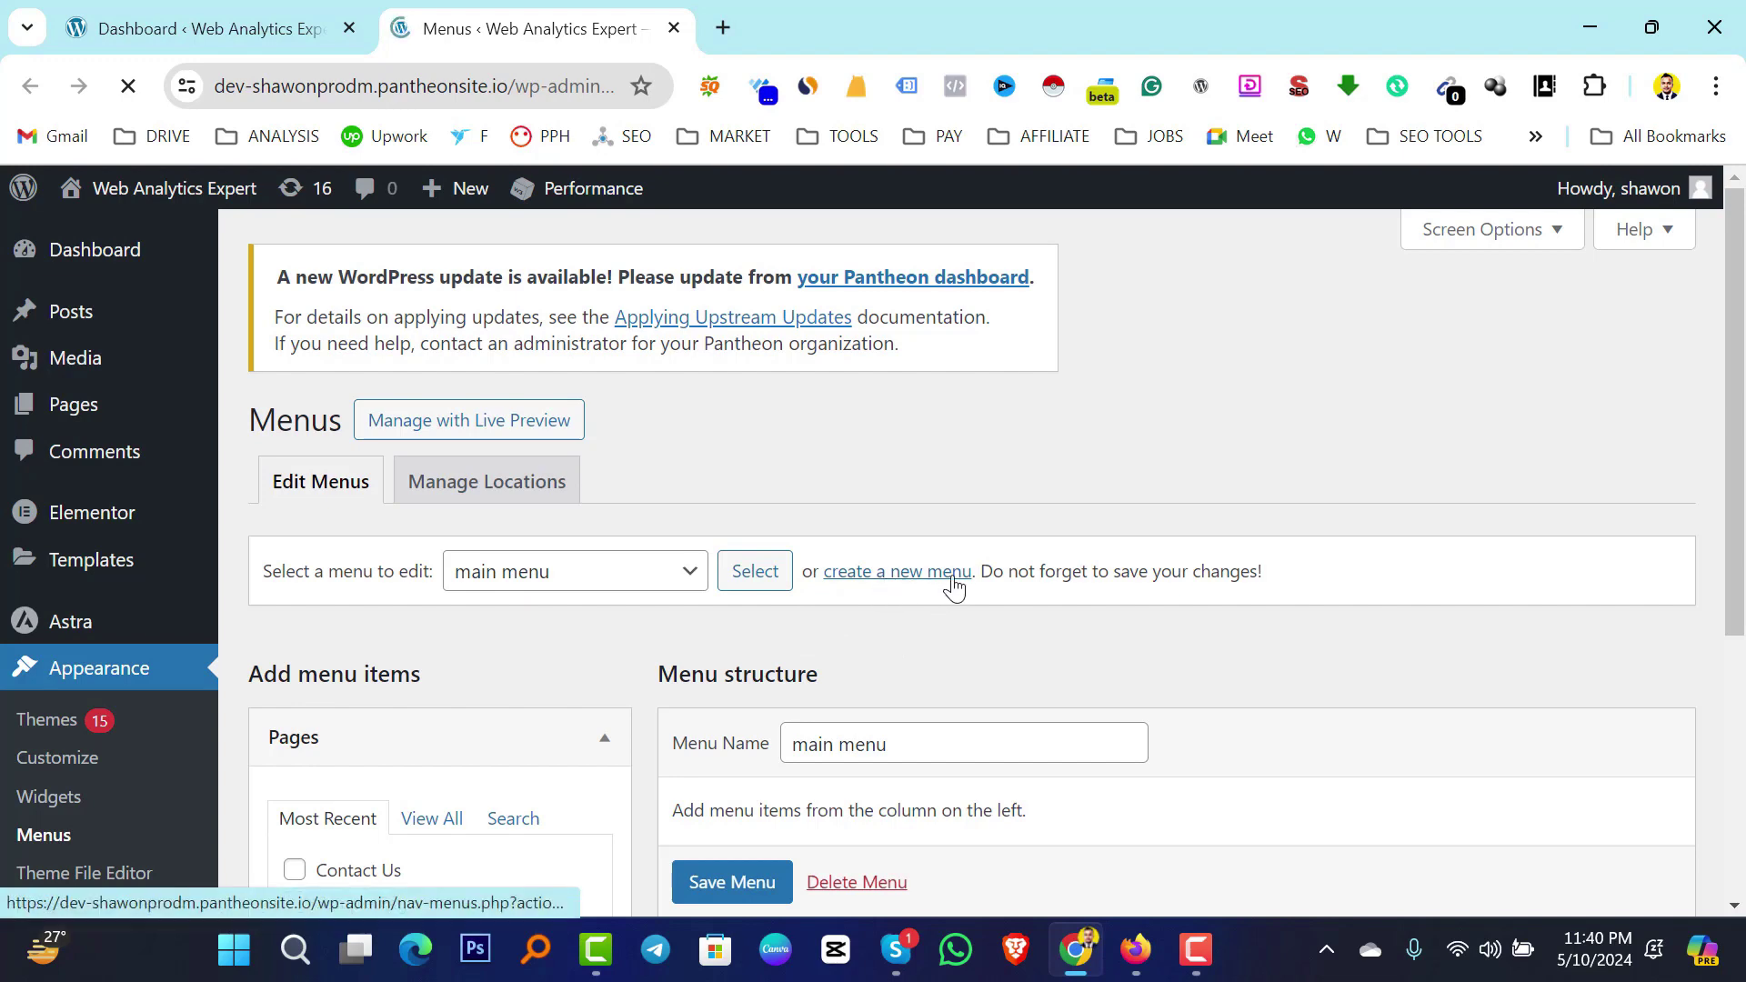
Assign the main menu to the Primary Menu display location.
scroll(1028, 604, down, 3)
scroll(894, 639, up, 2)
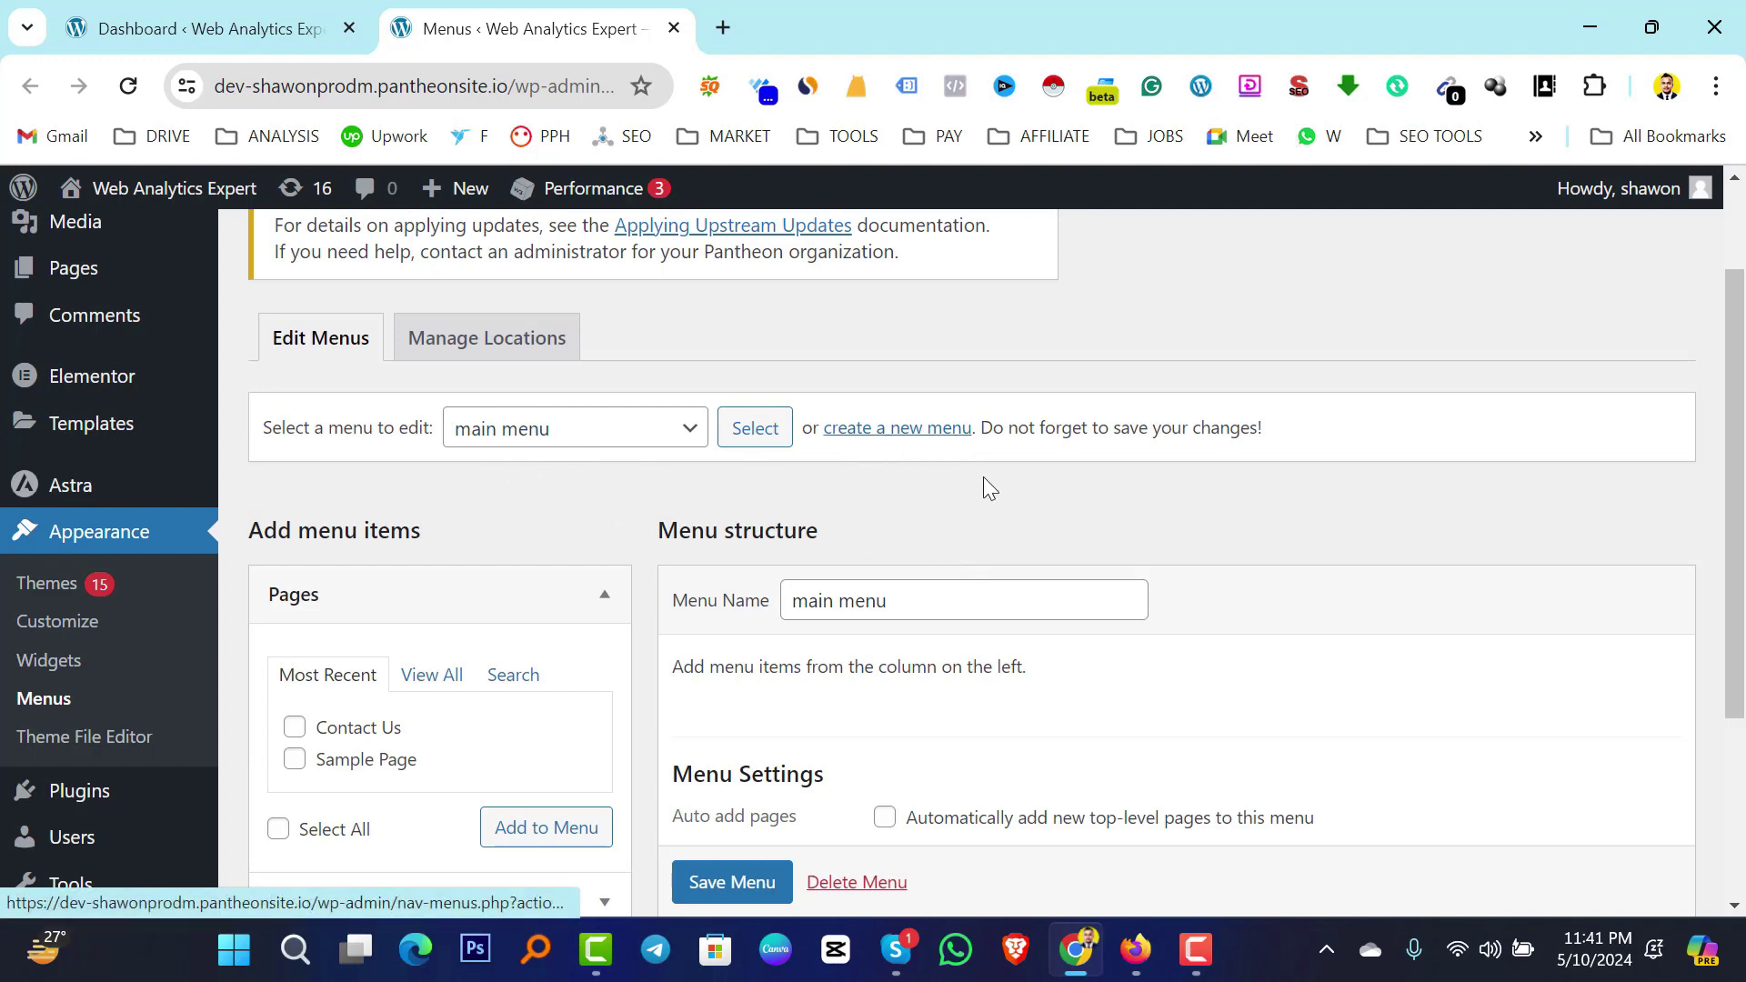
scroll(978, 500, down, 1)
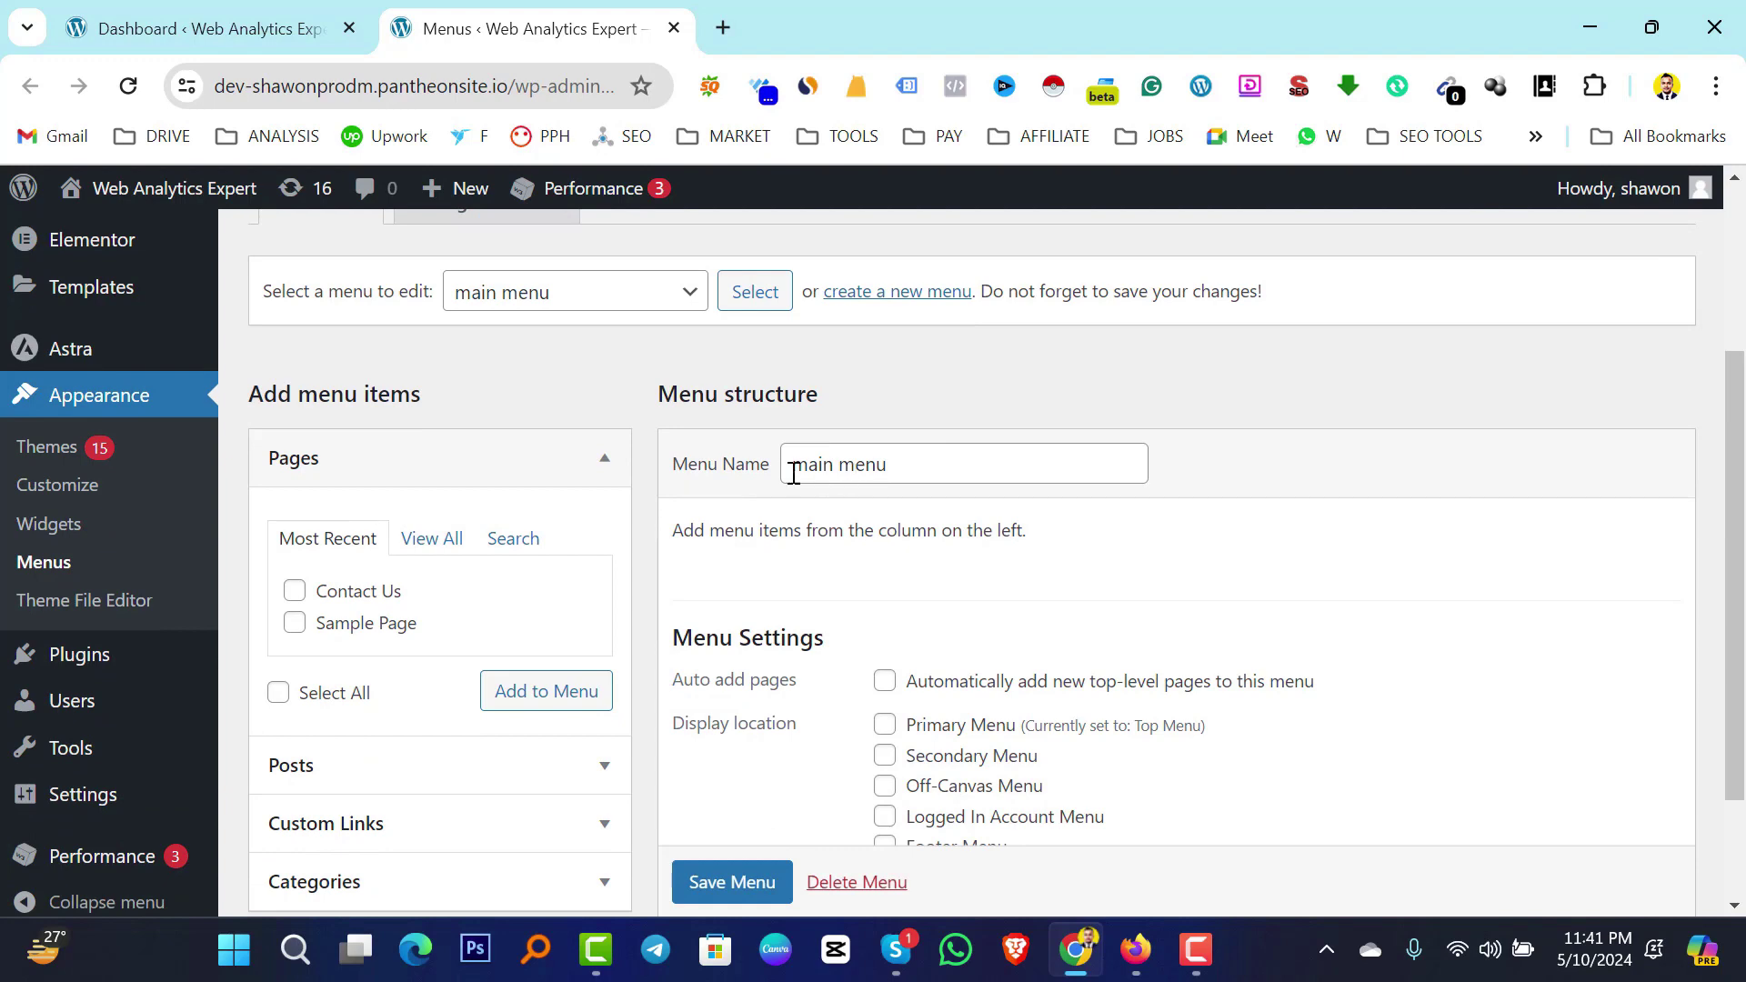
click(949, 463)
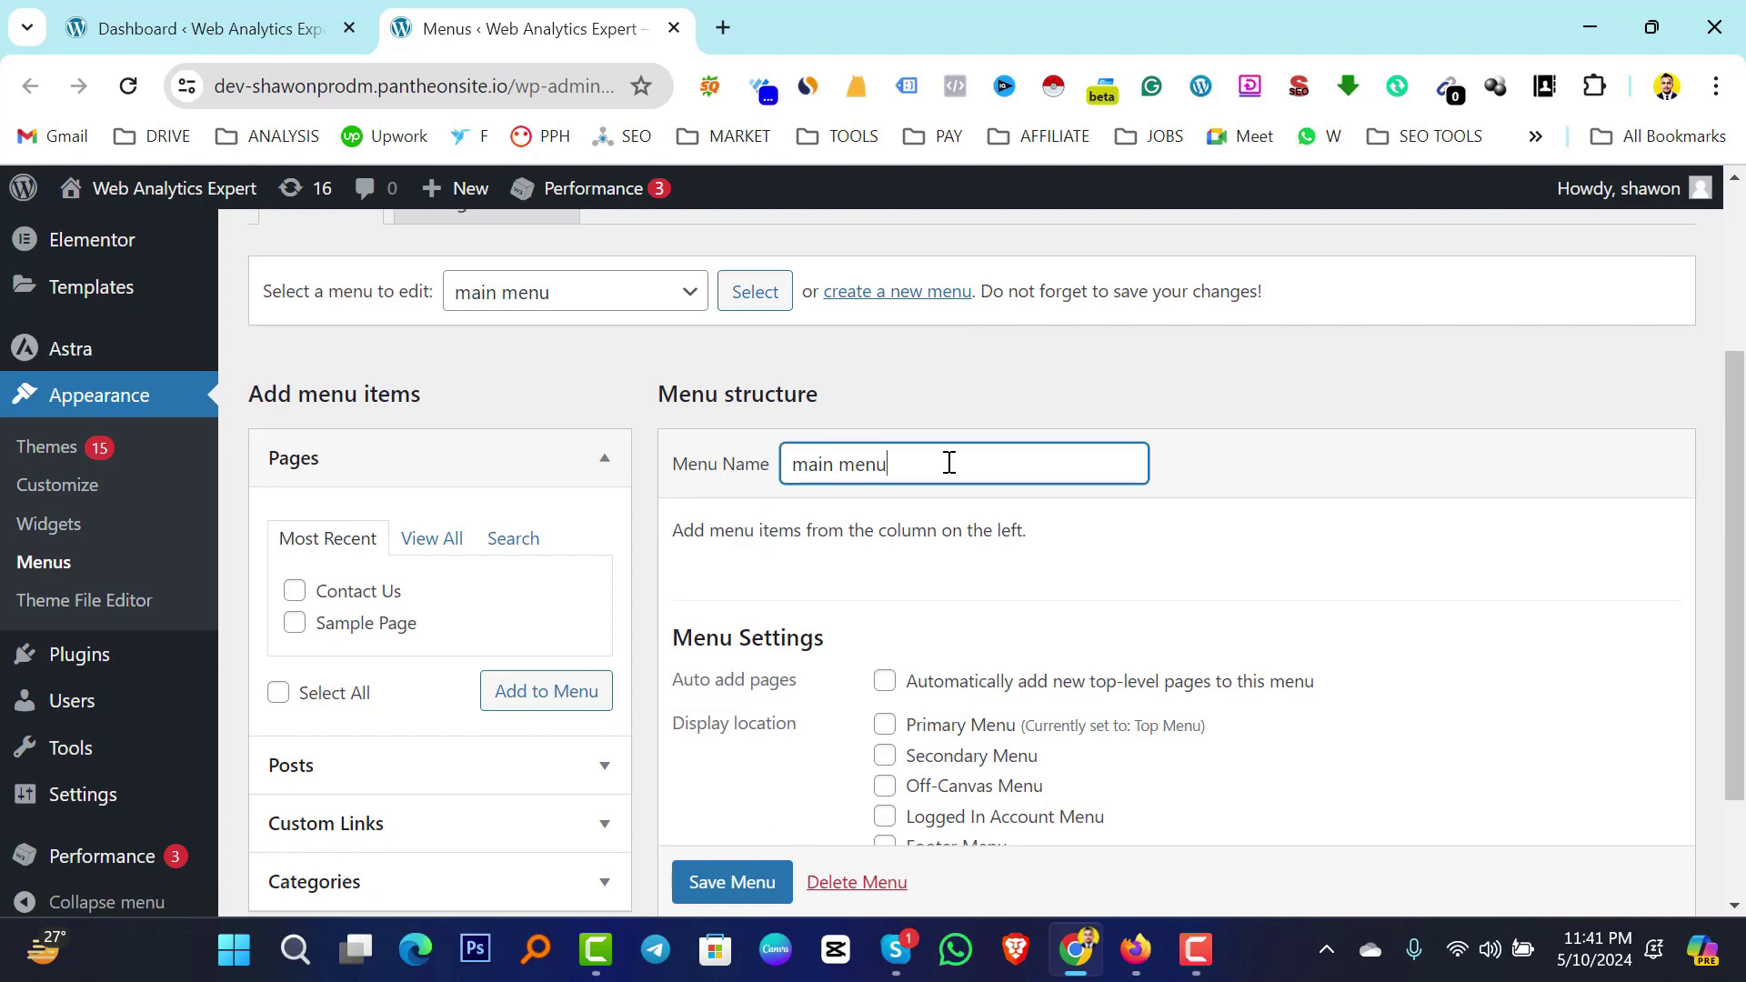
click(1231, 435)
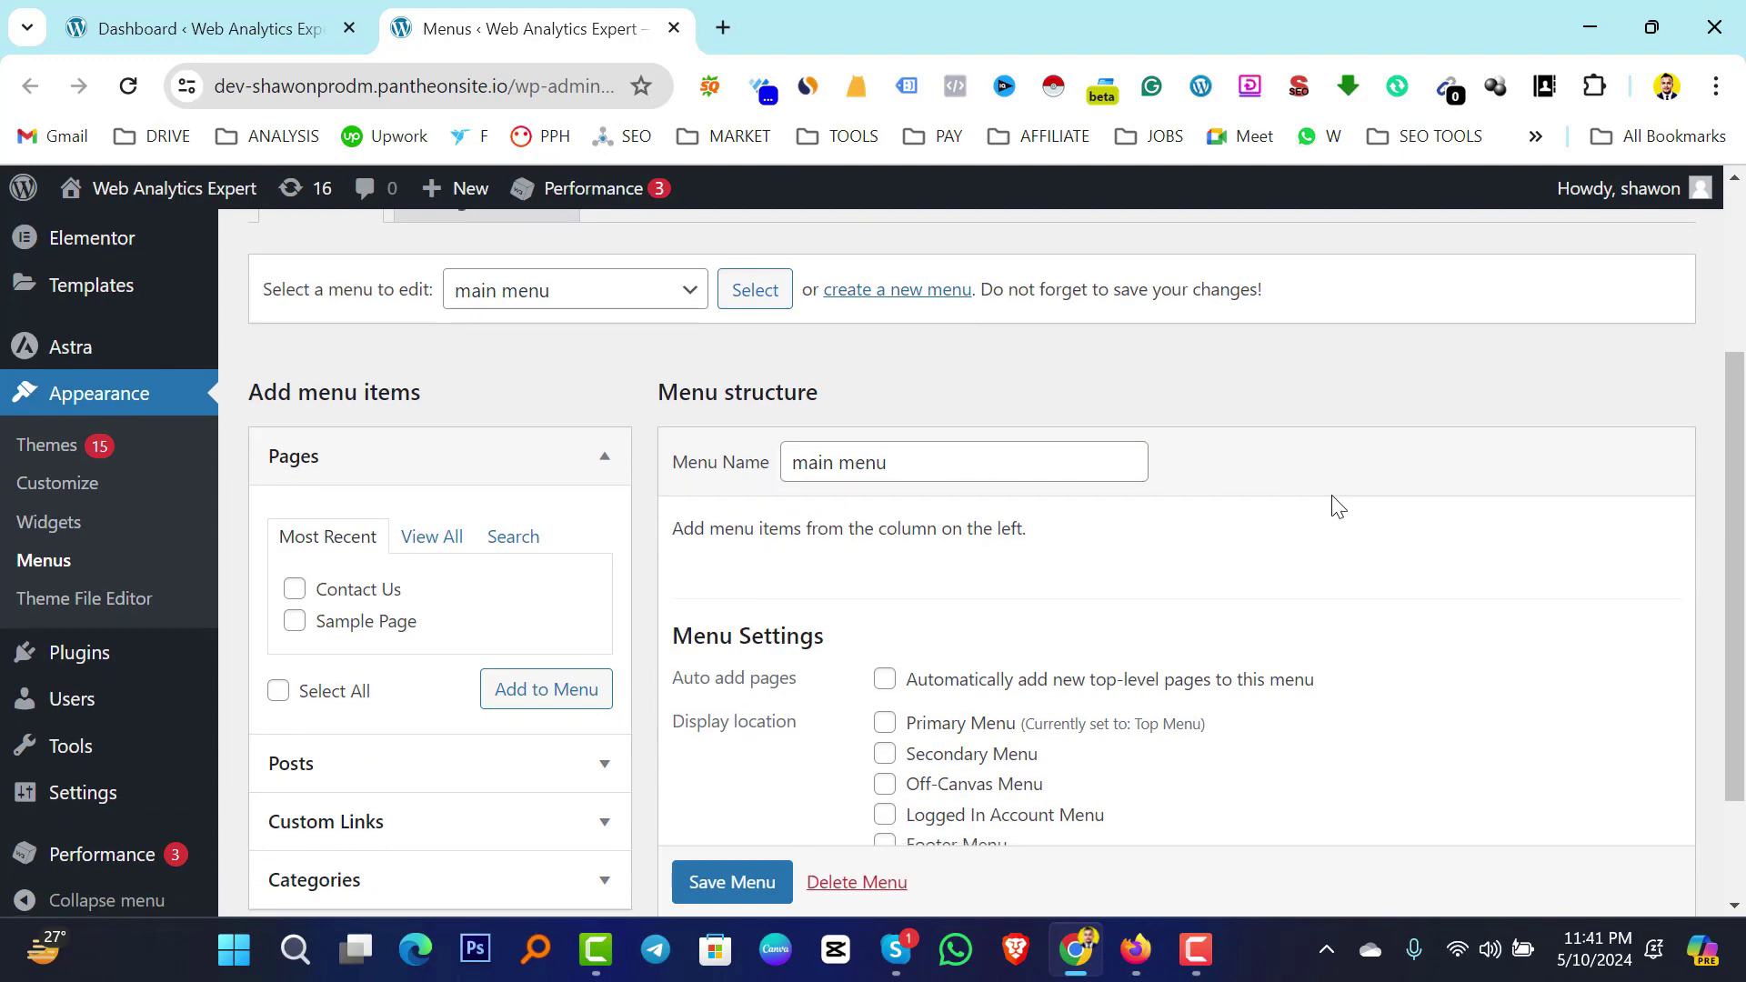
scroll(1248, 505, down, 1)
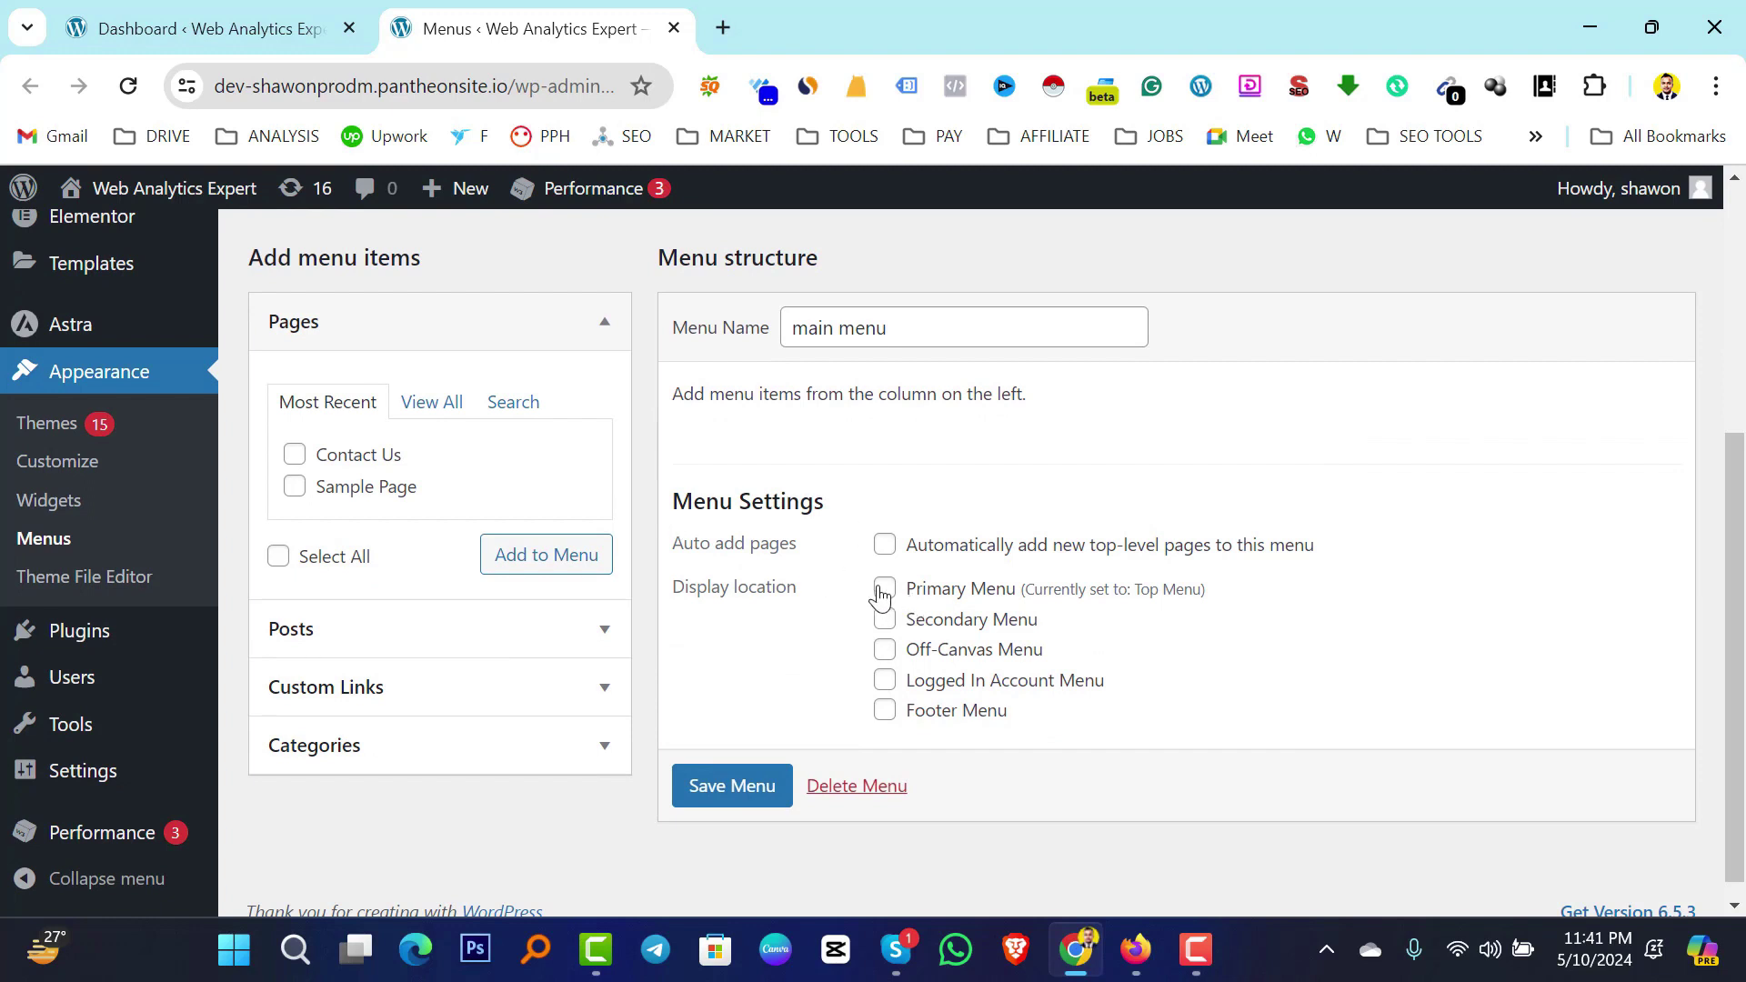
scroll(890, 655, up, 1)
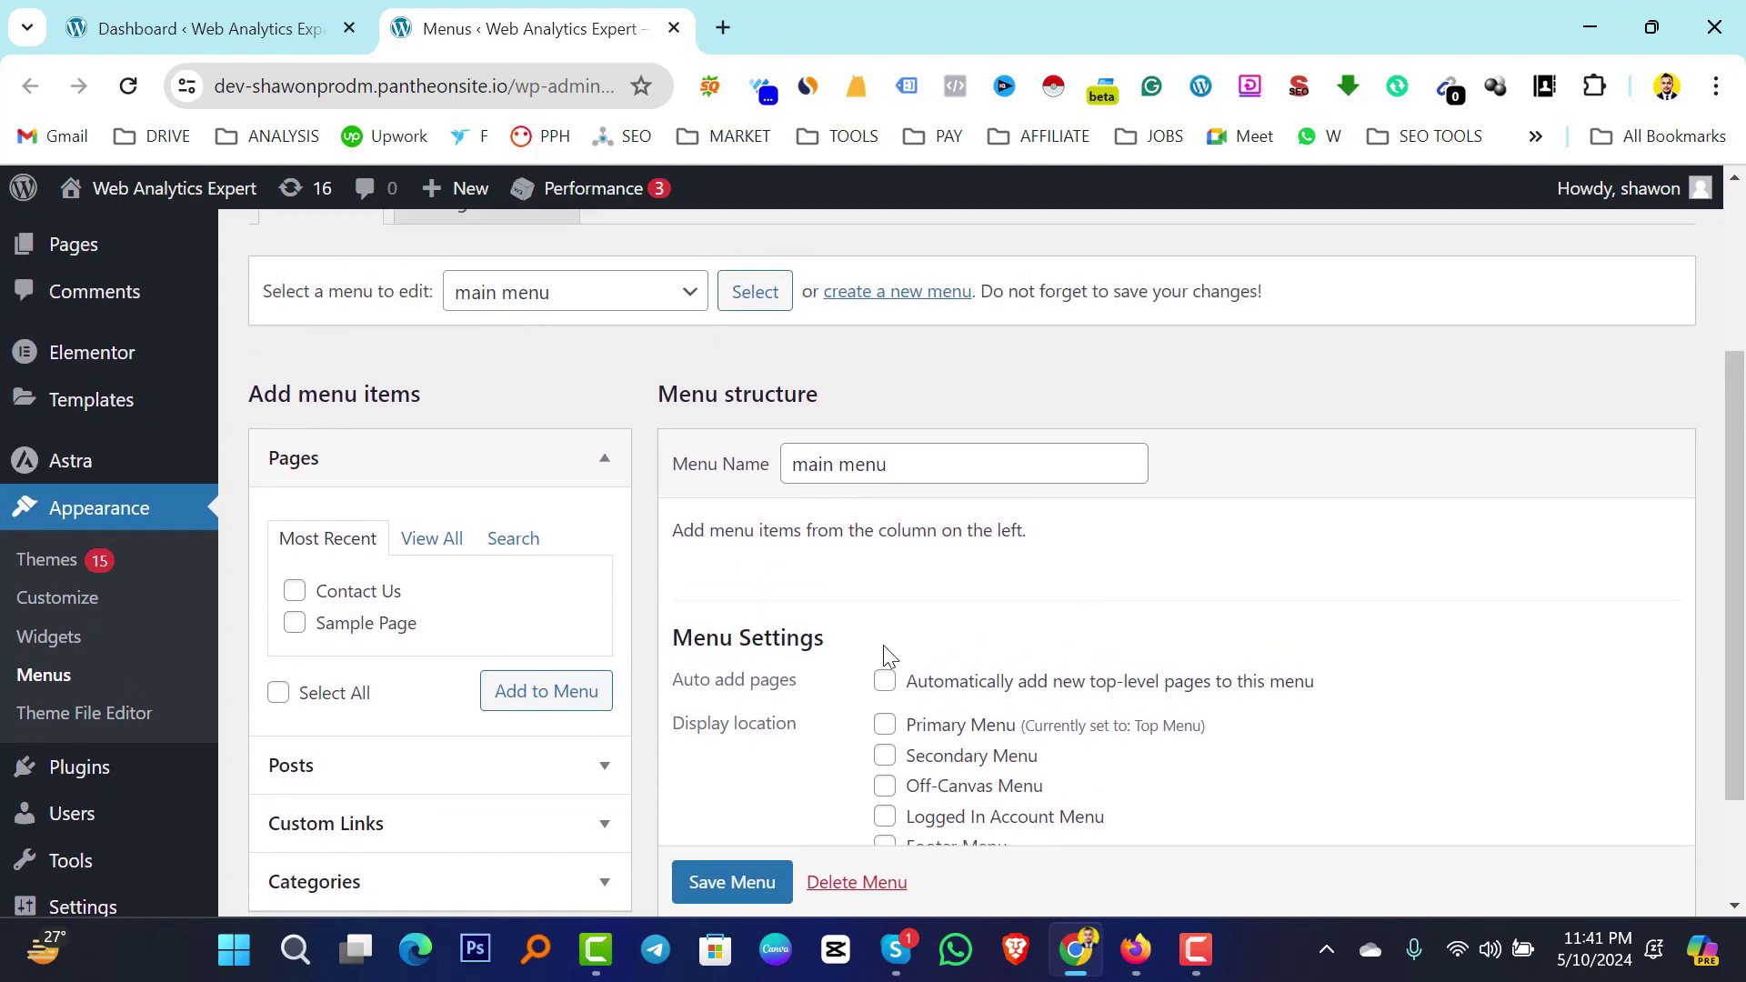
scroll(914, 637, down, 1)
scroll(891, 613, up, 1)
scroll(953, 582, down, 1)
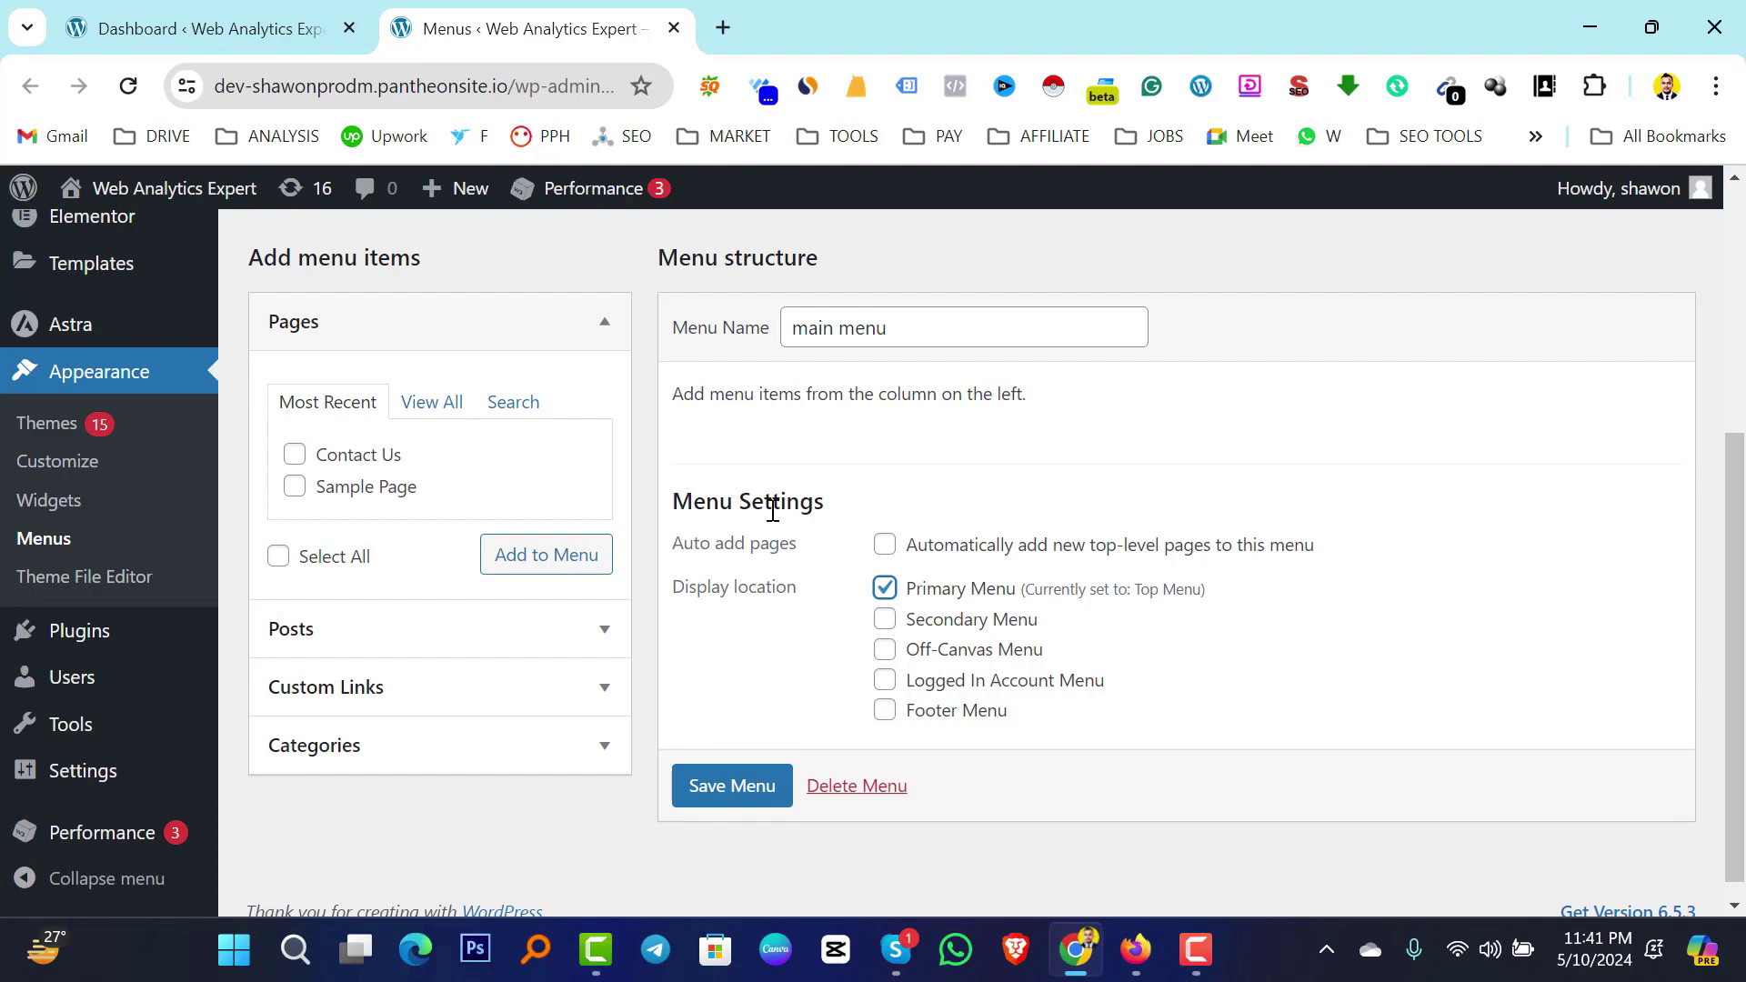
Add the Contact Us and Sample Page pages to the main menu.
scroll(1021, 512, up, 1)
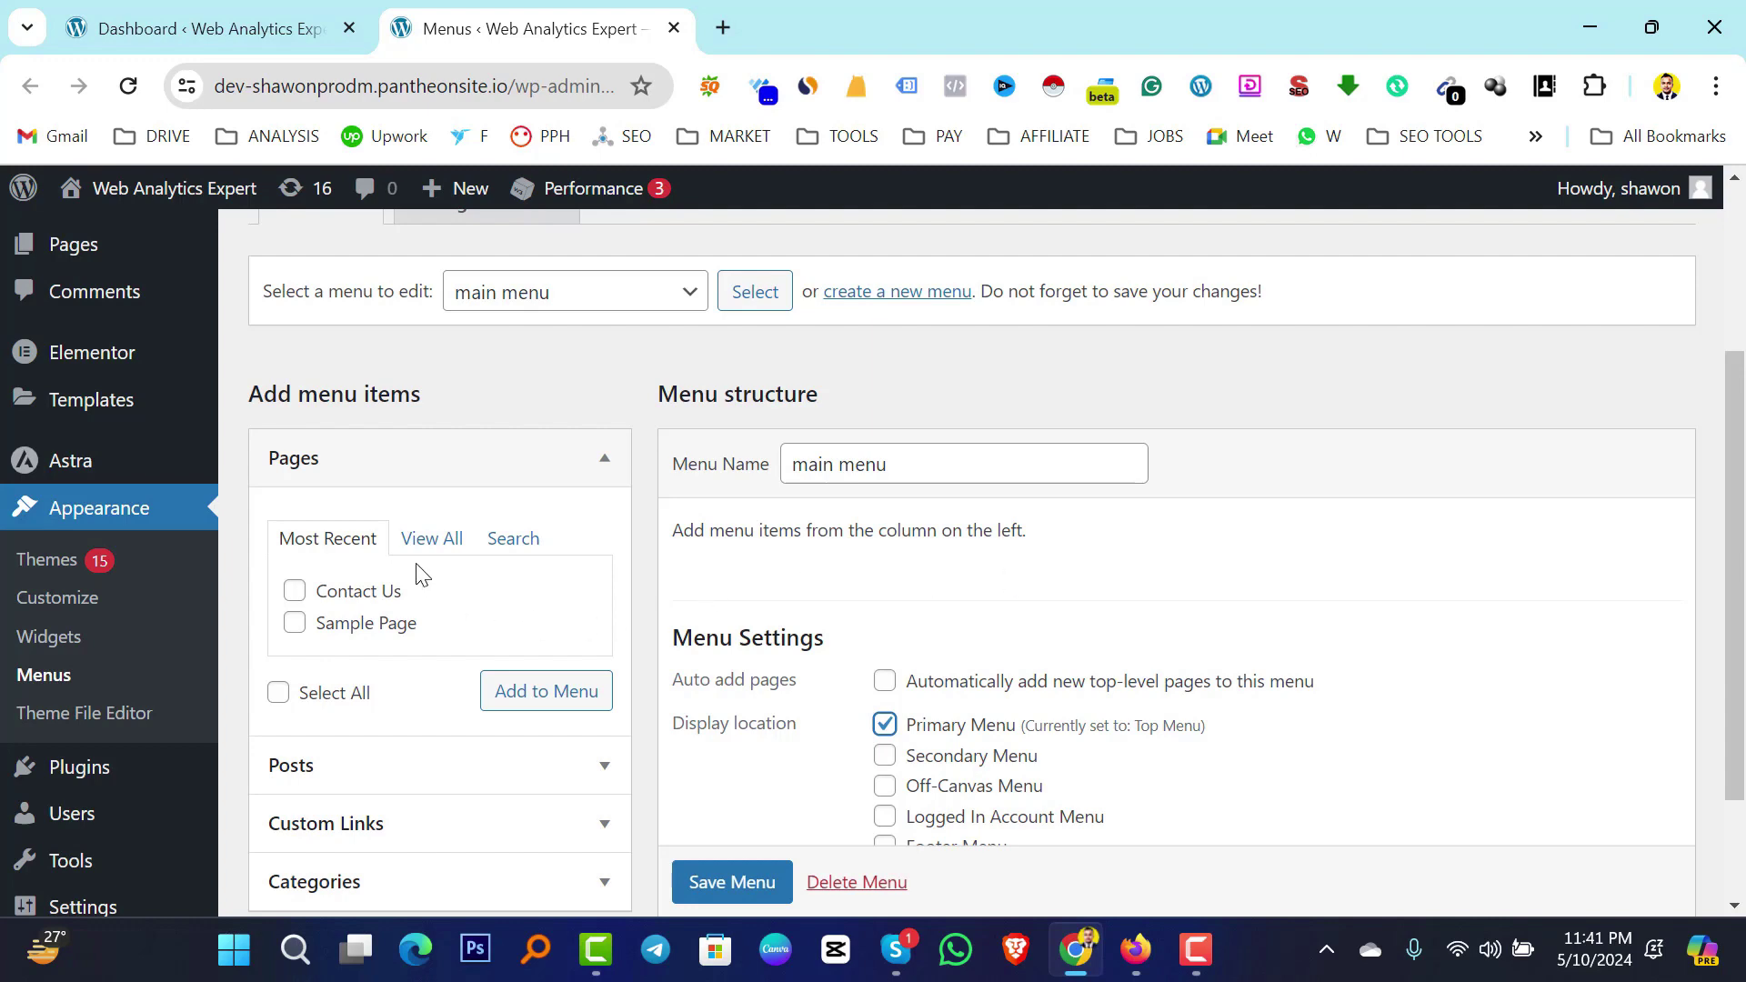
scroll(339, 556, down, 1)
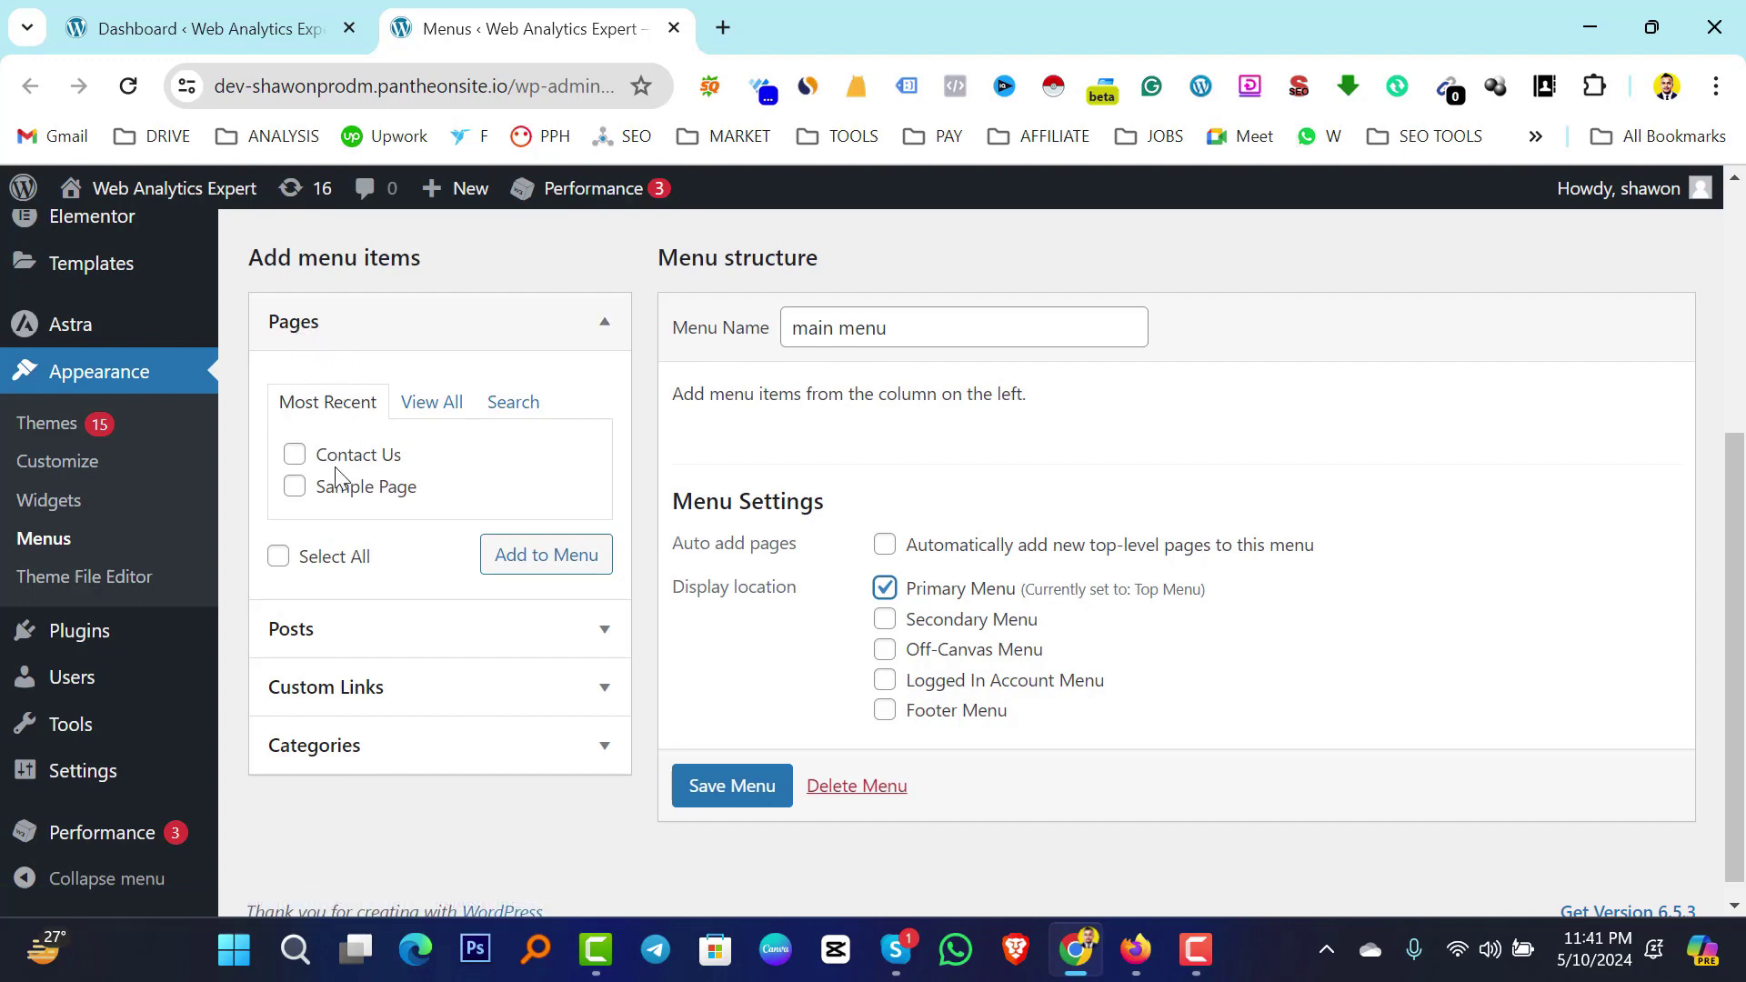
click(294, 455)
click(294, 488)
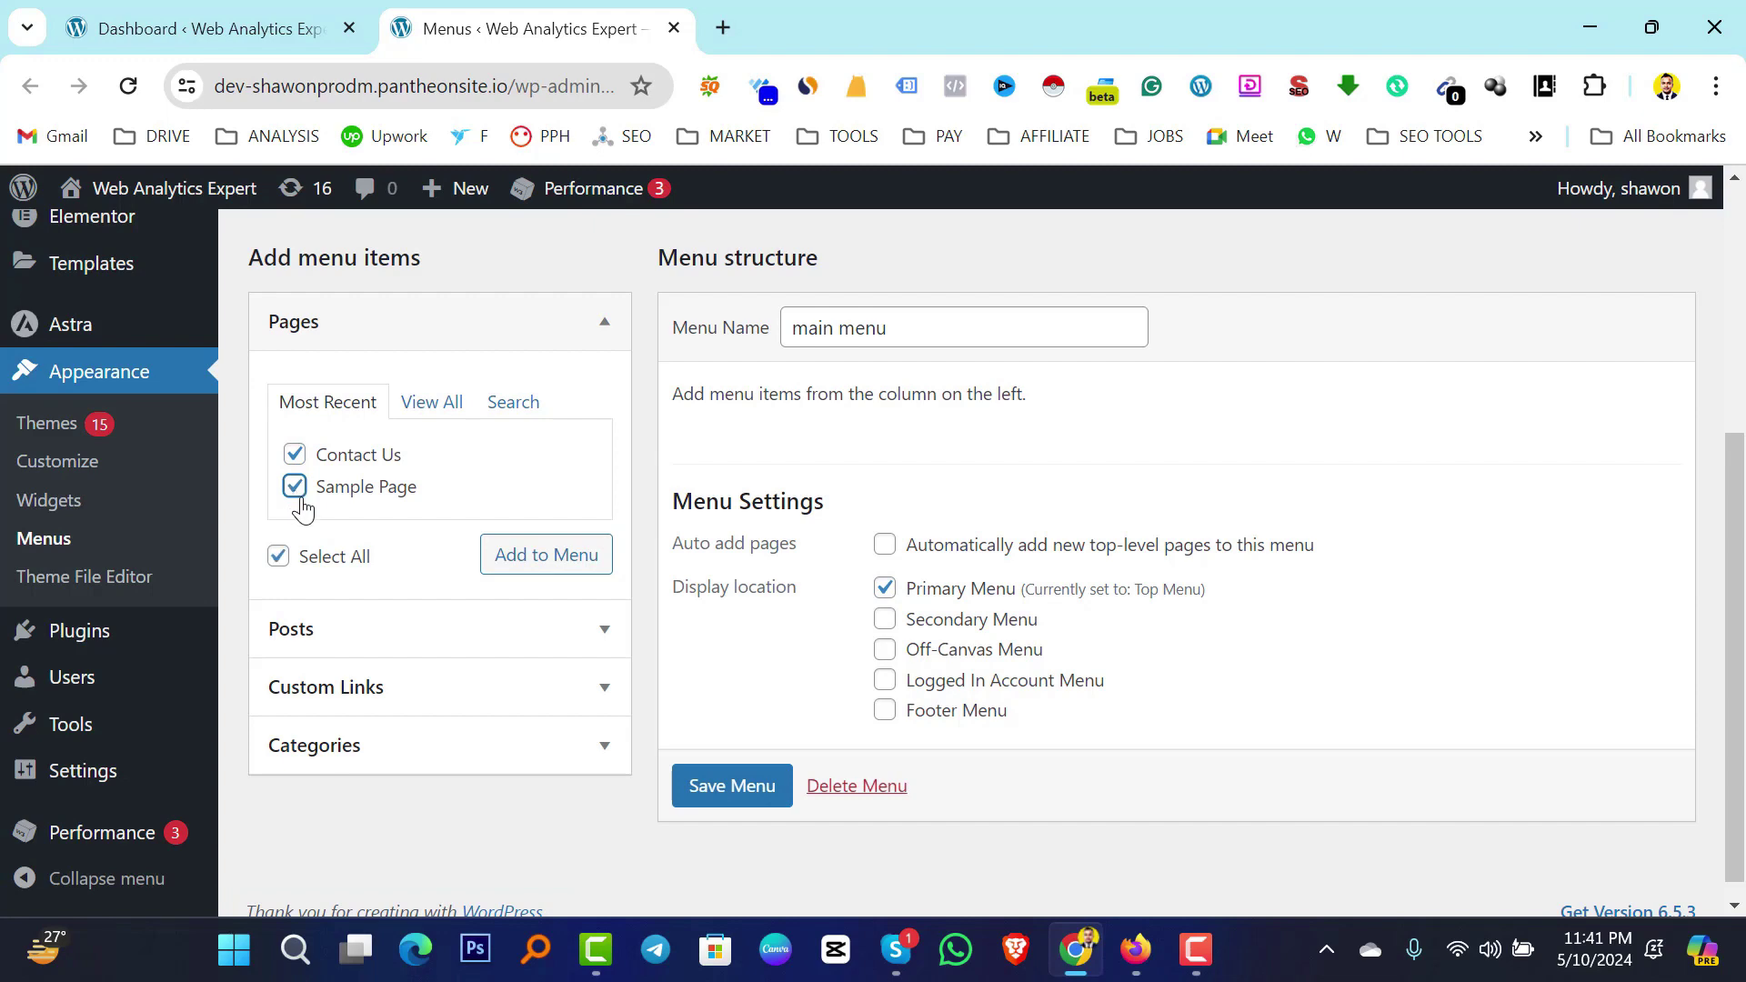
click(541, 566)
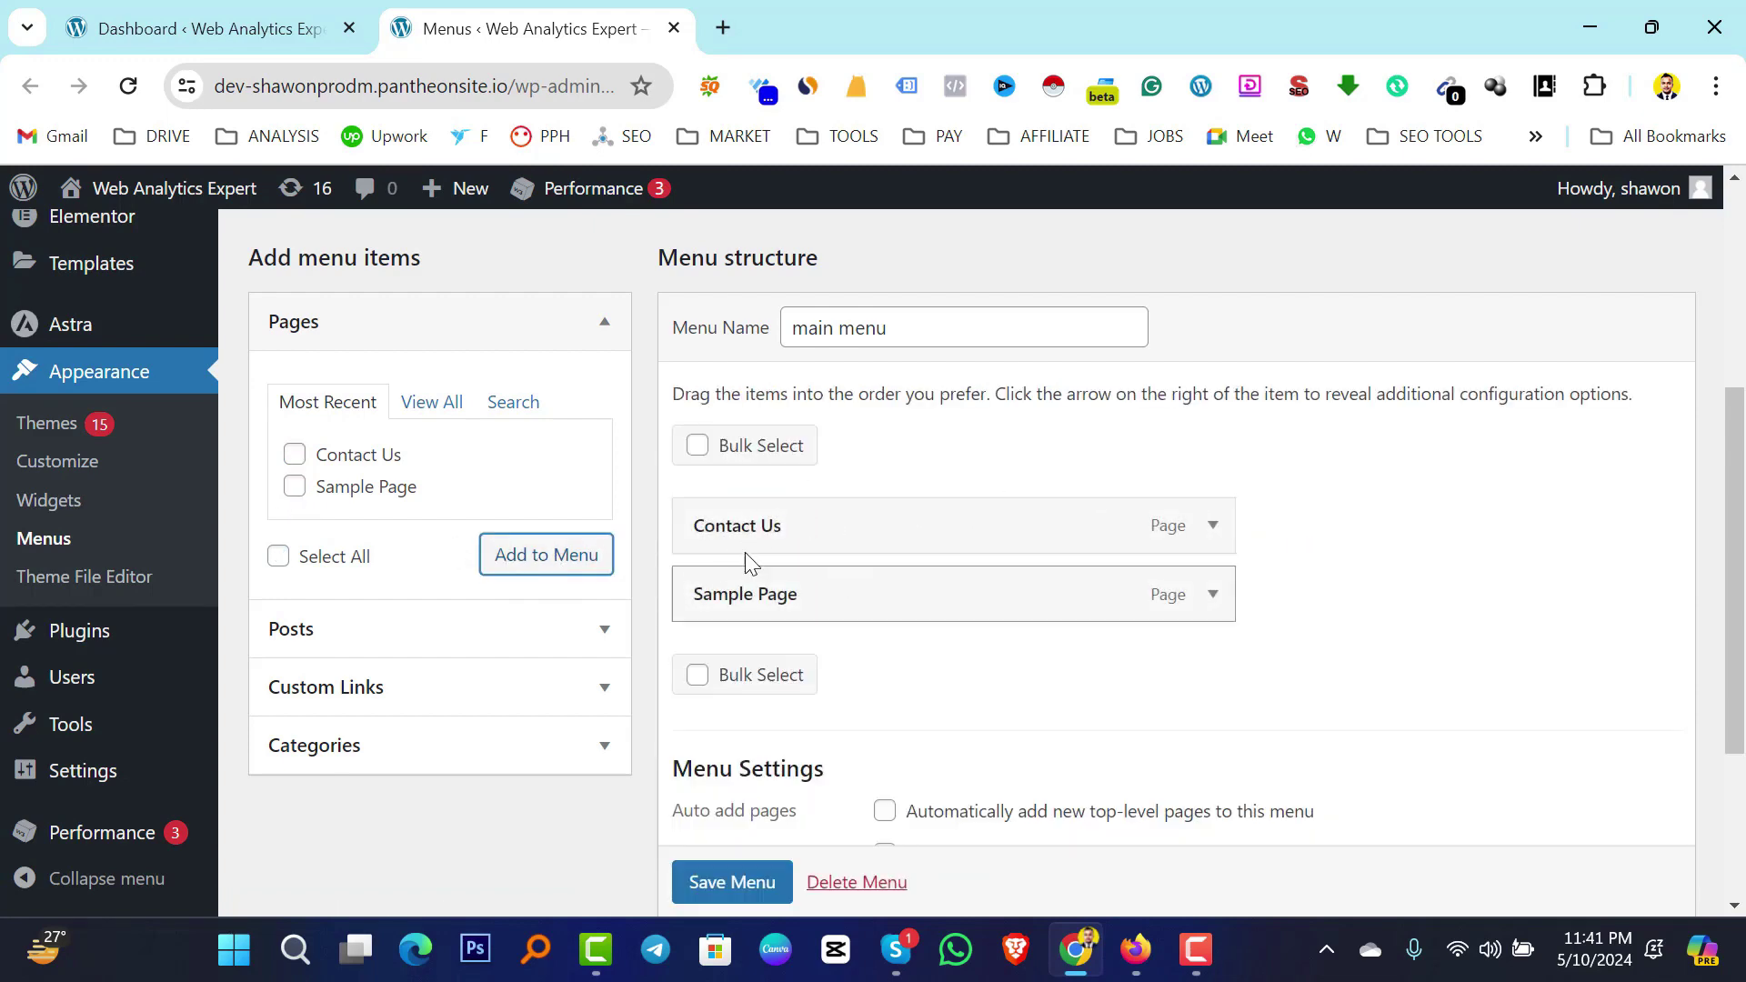
Add the Youtube category to the main menu.
scroll(362, 587, down, 1)
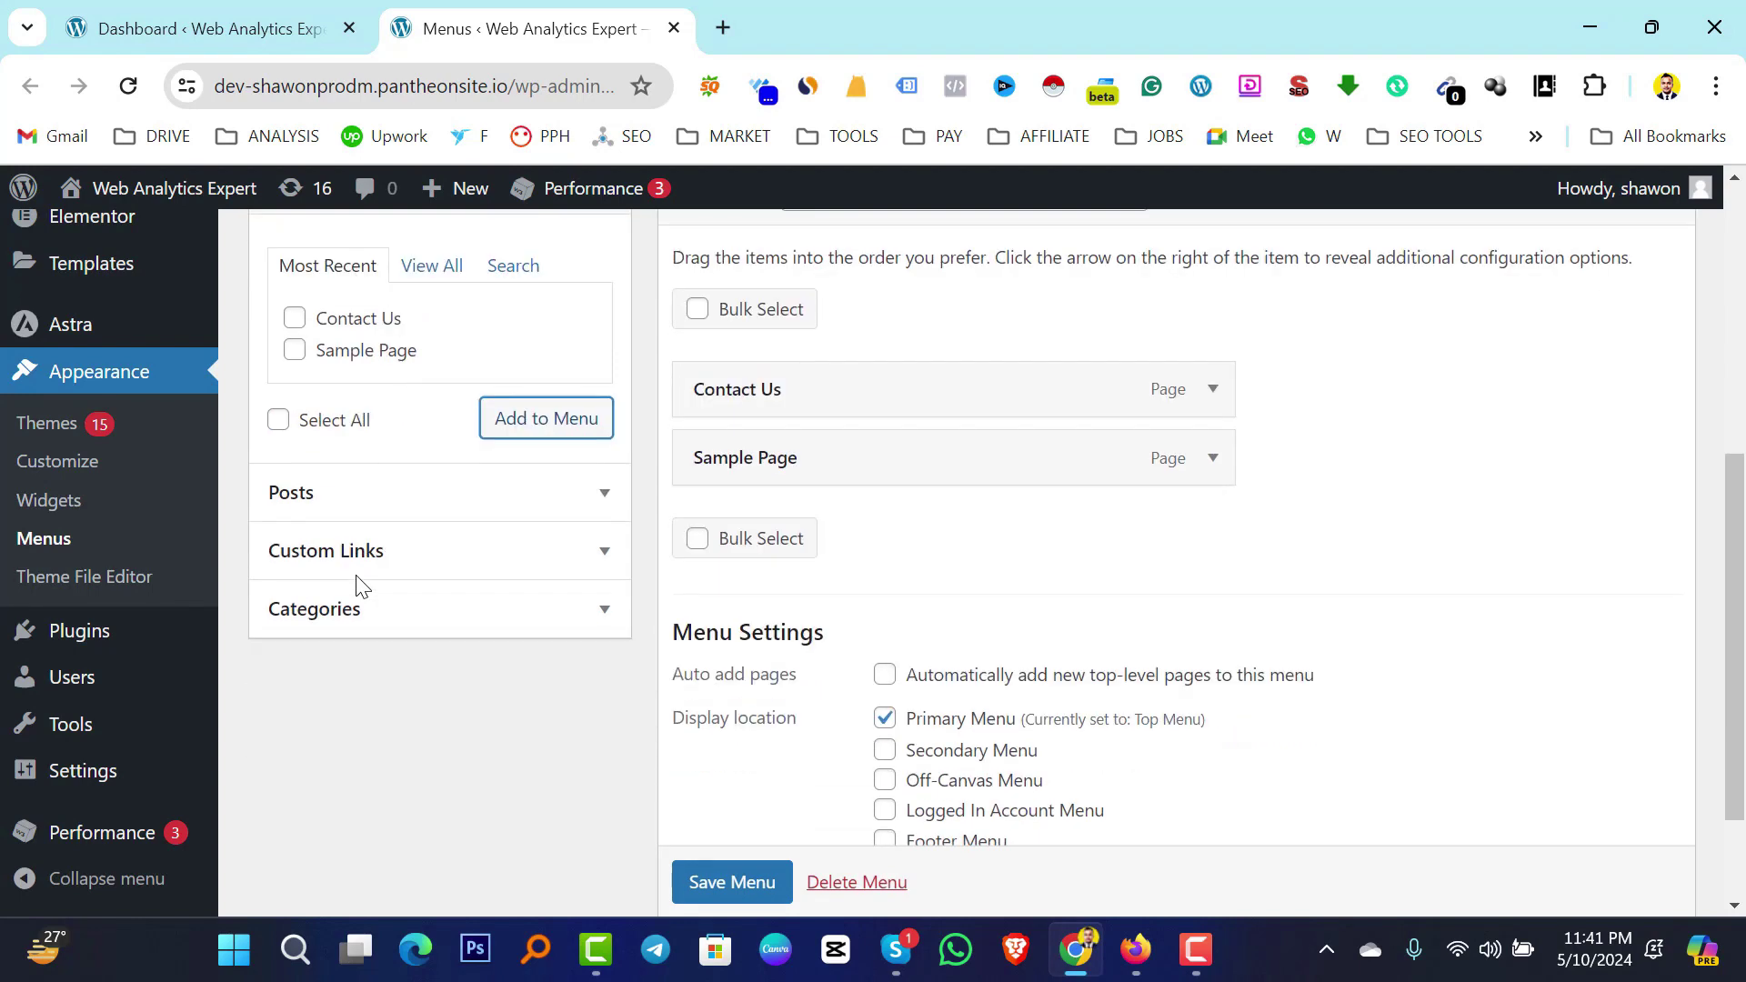
click(414, 611)
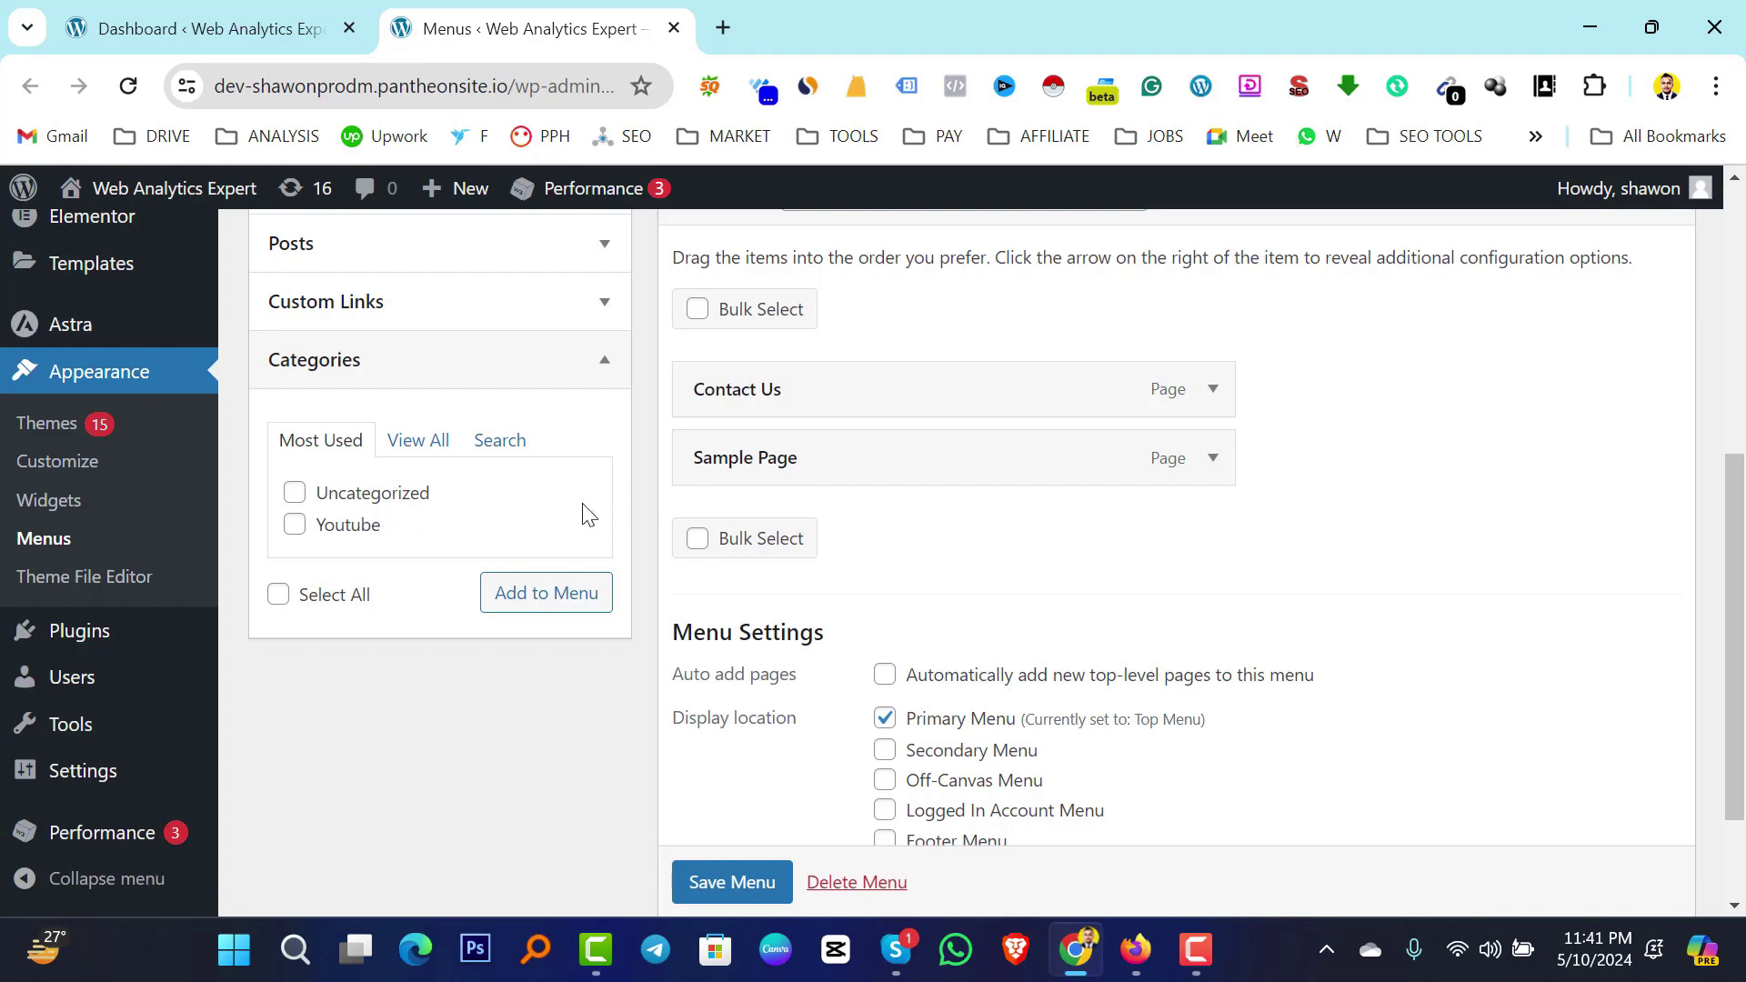
click(296, 532)
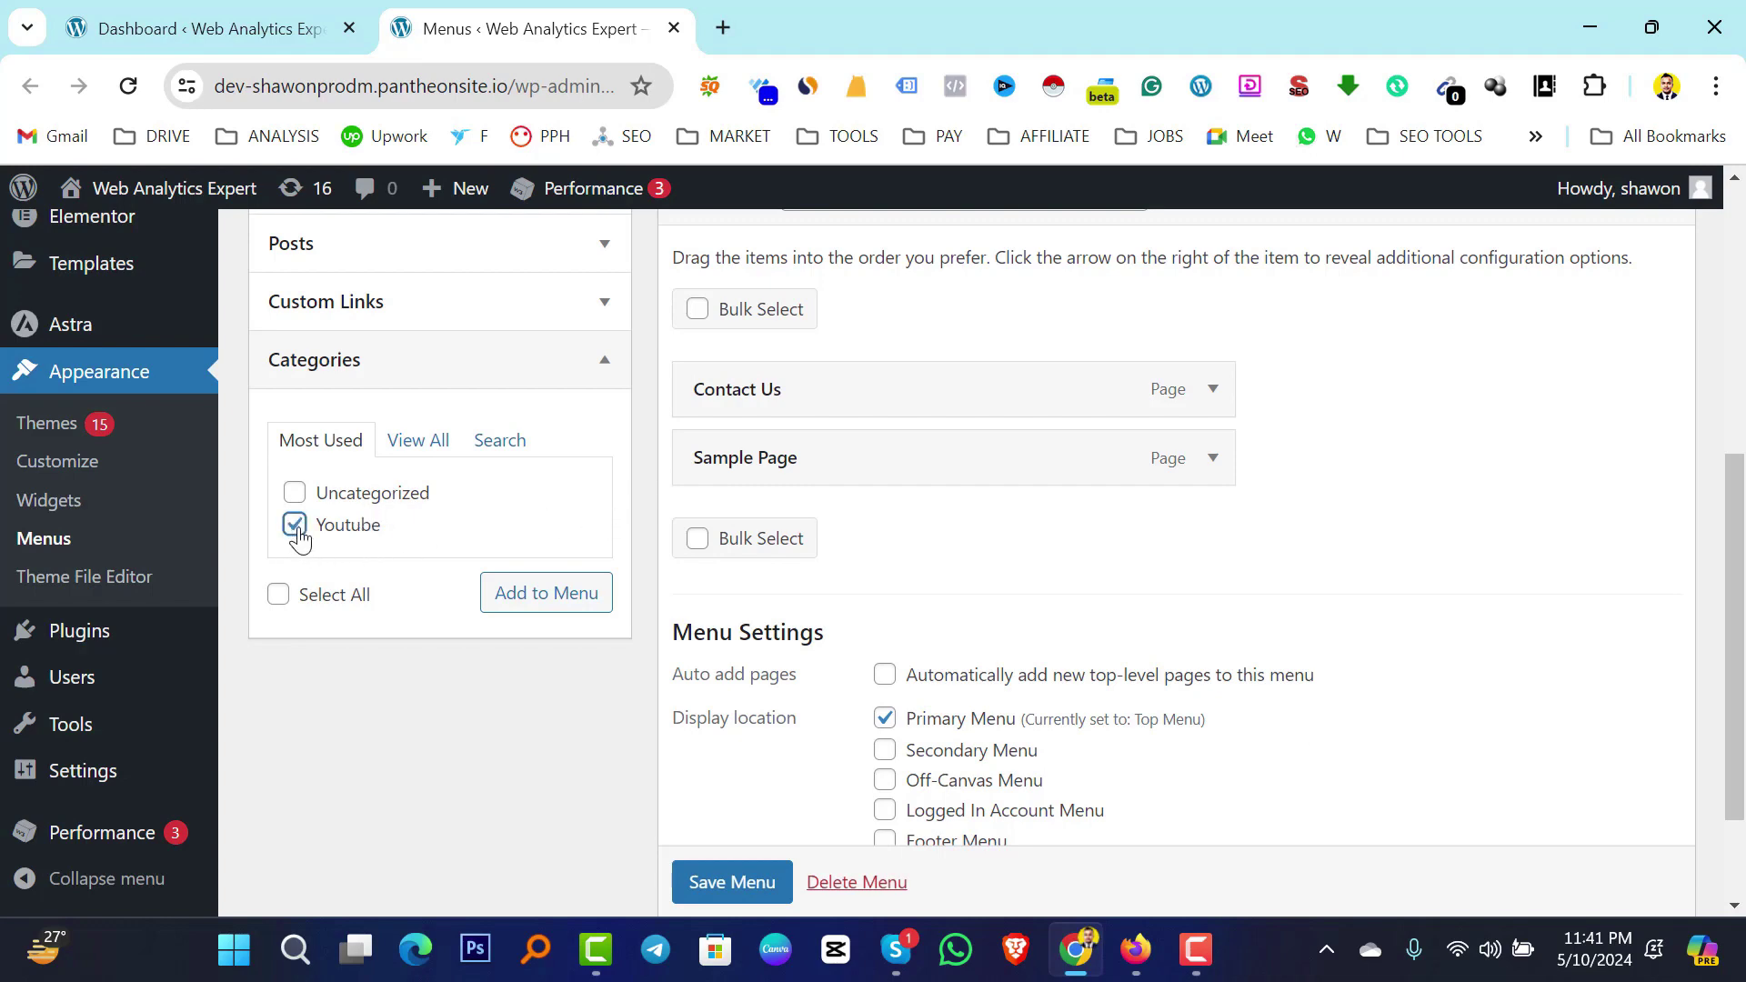
click(521, 606)
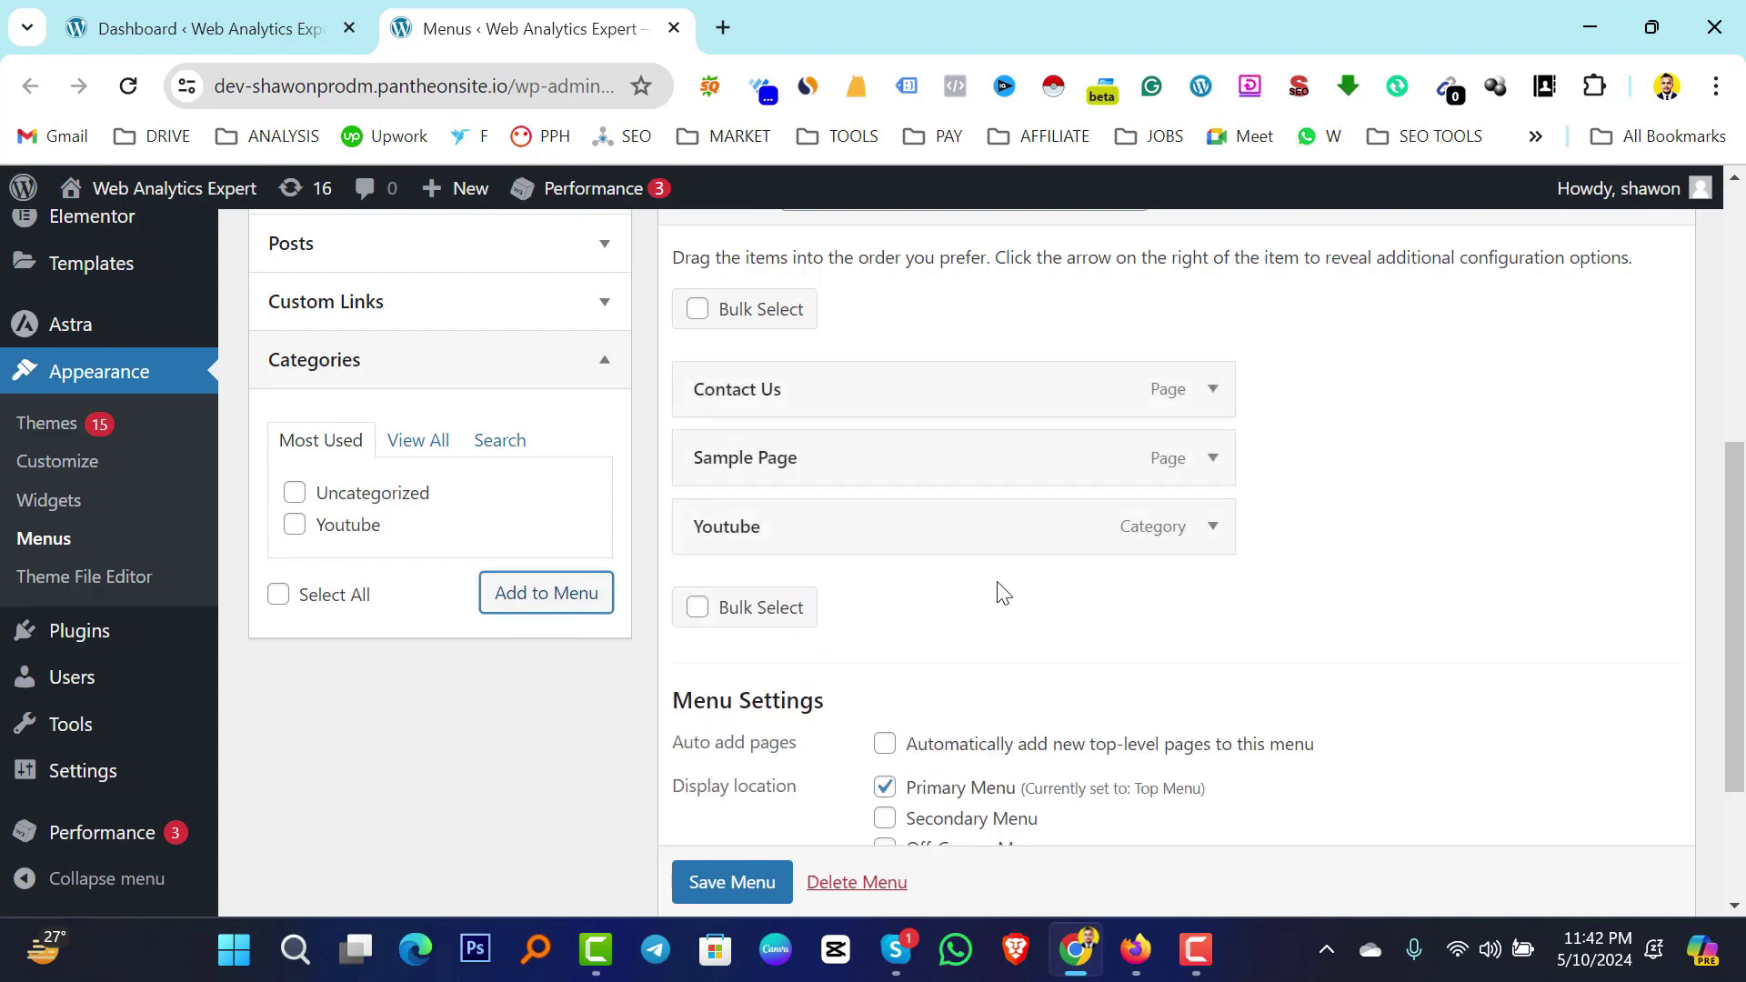
Review the main menu's items and display location, and save the menu.
scroll(990, 682, up, 1)
scroll(1000, 678, down, 3)
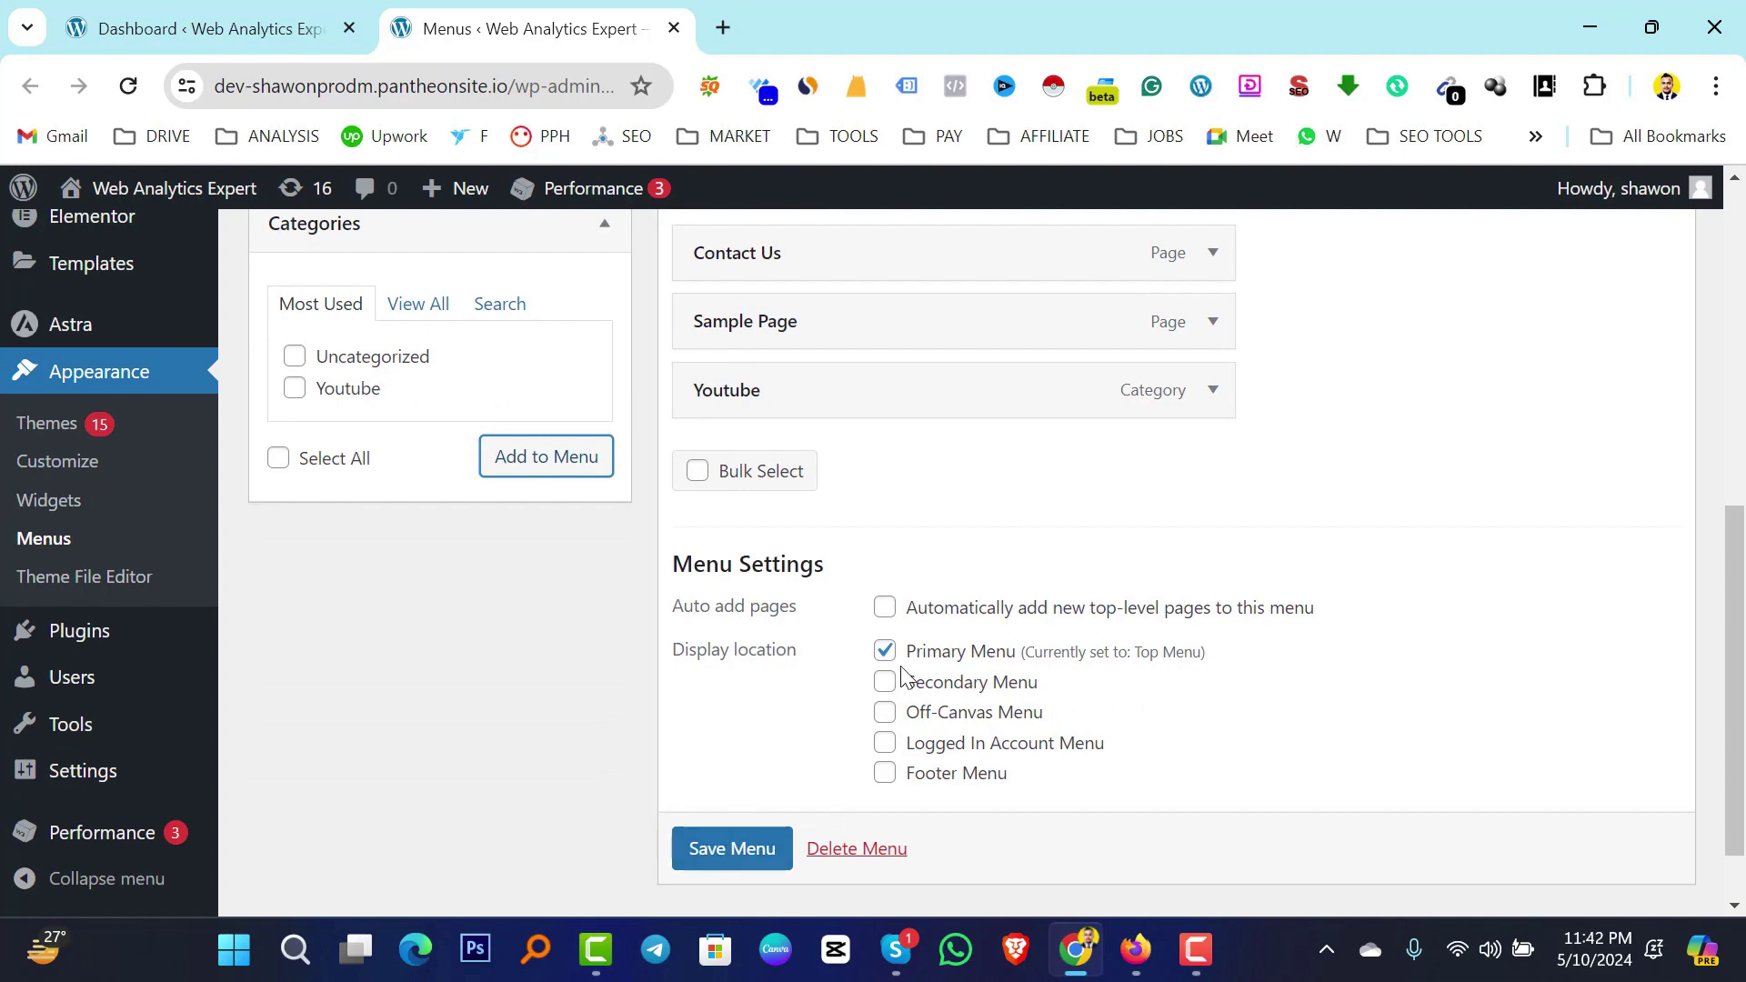
scroll(1045, 637, up, 2)
scroll(1045, 637, down, 4)
click(733, 768)
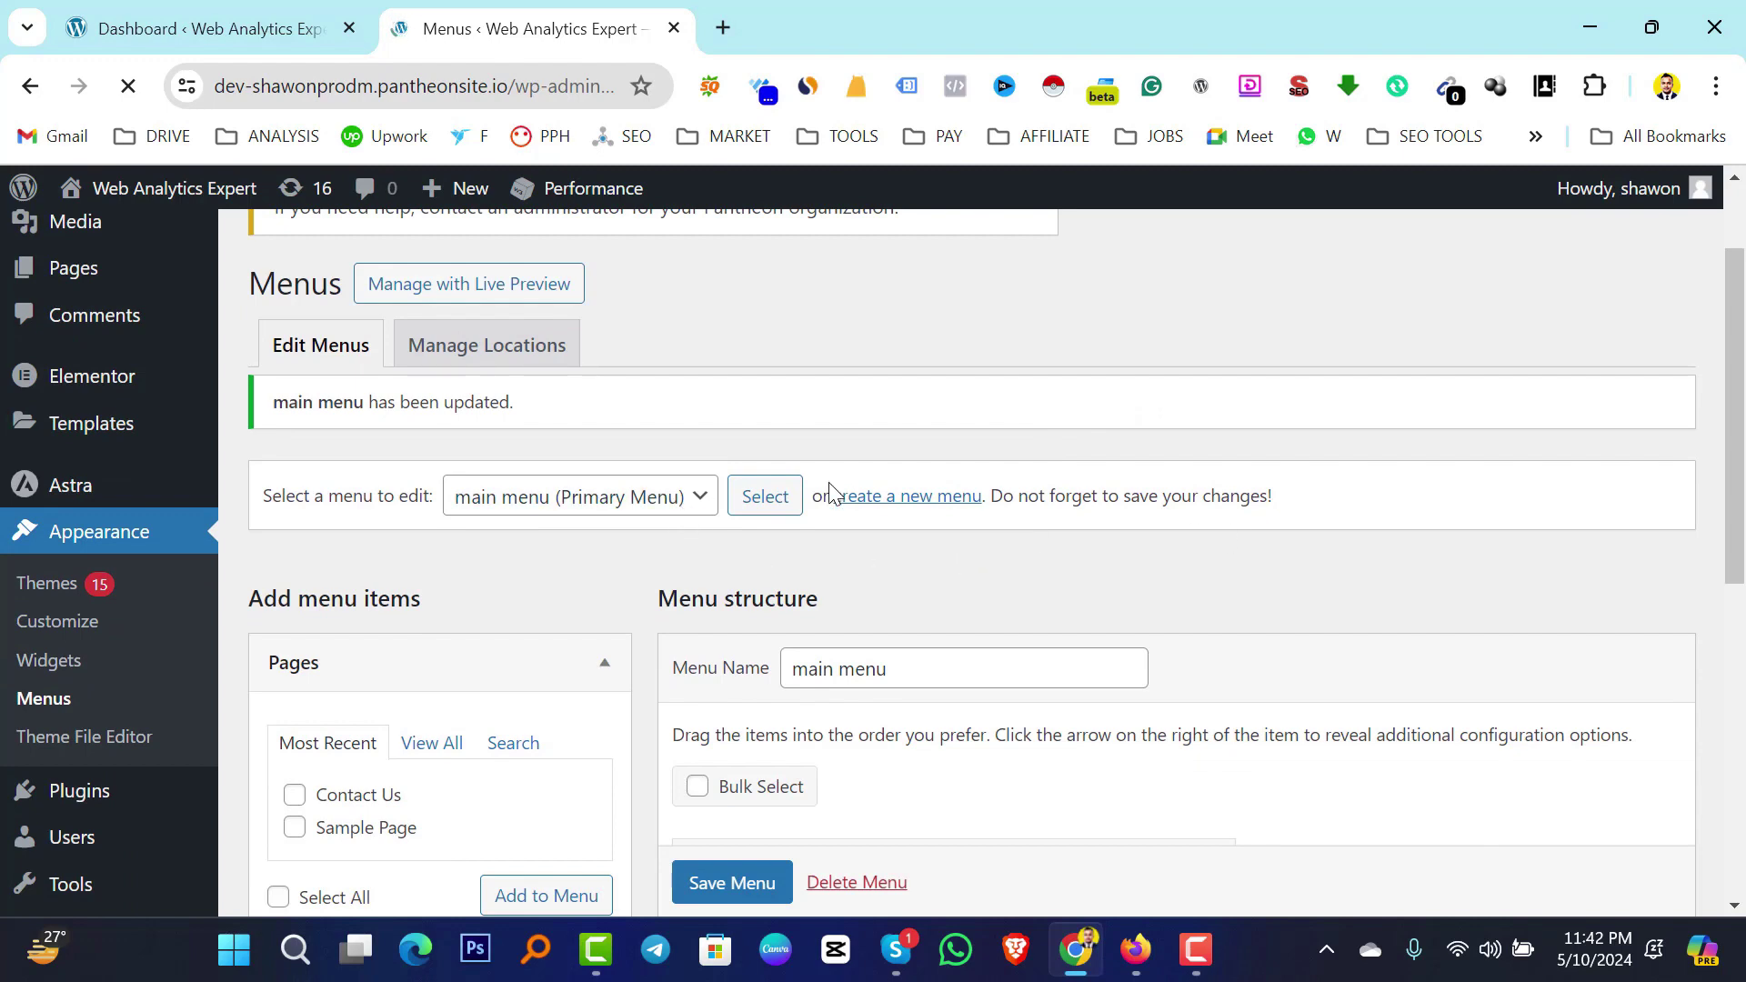
Check the saved main menu's items and display locations, and view the live site's header menu in a new tab.
click(684, 502)
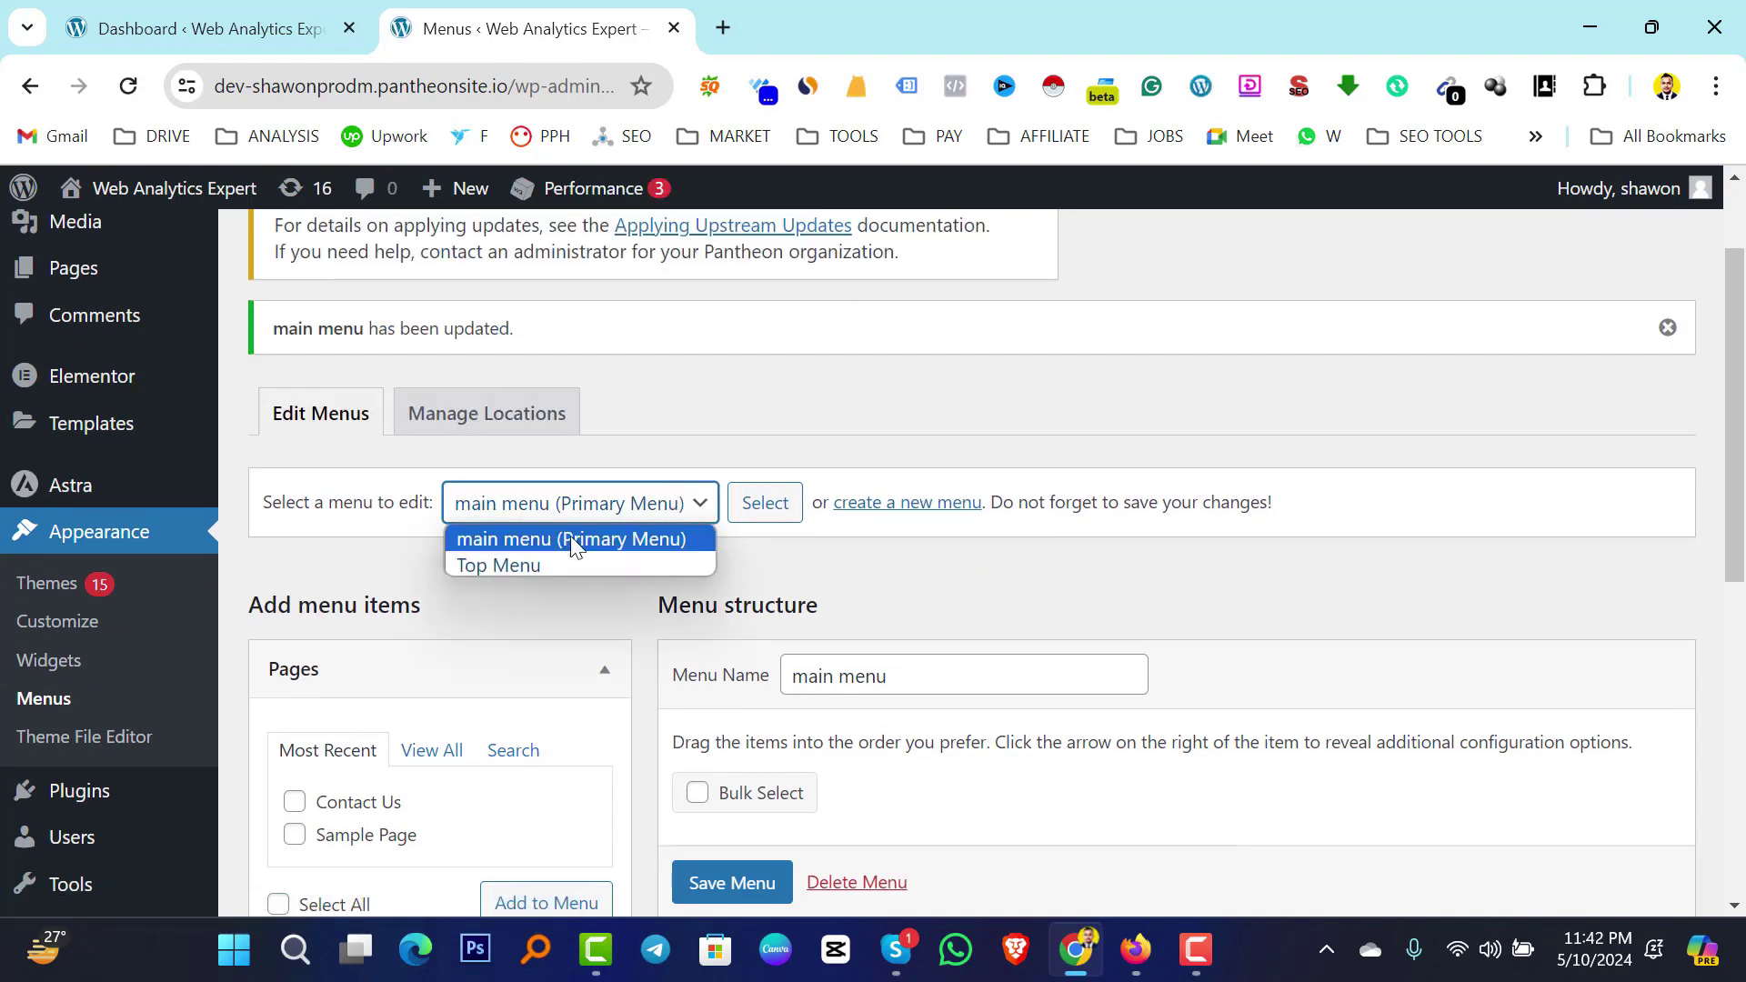
click(1060, 542)
scroll(1079, 538, down, 5)
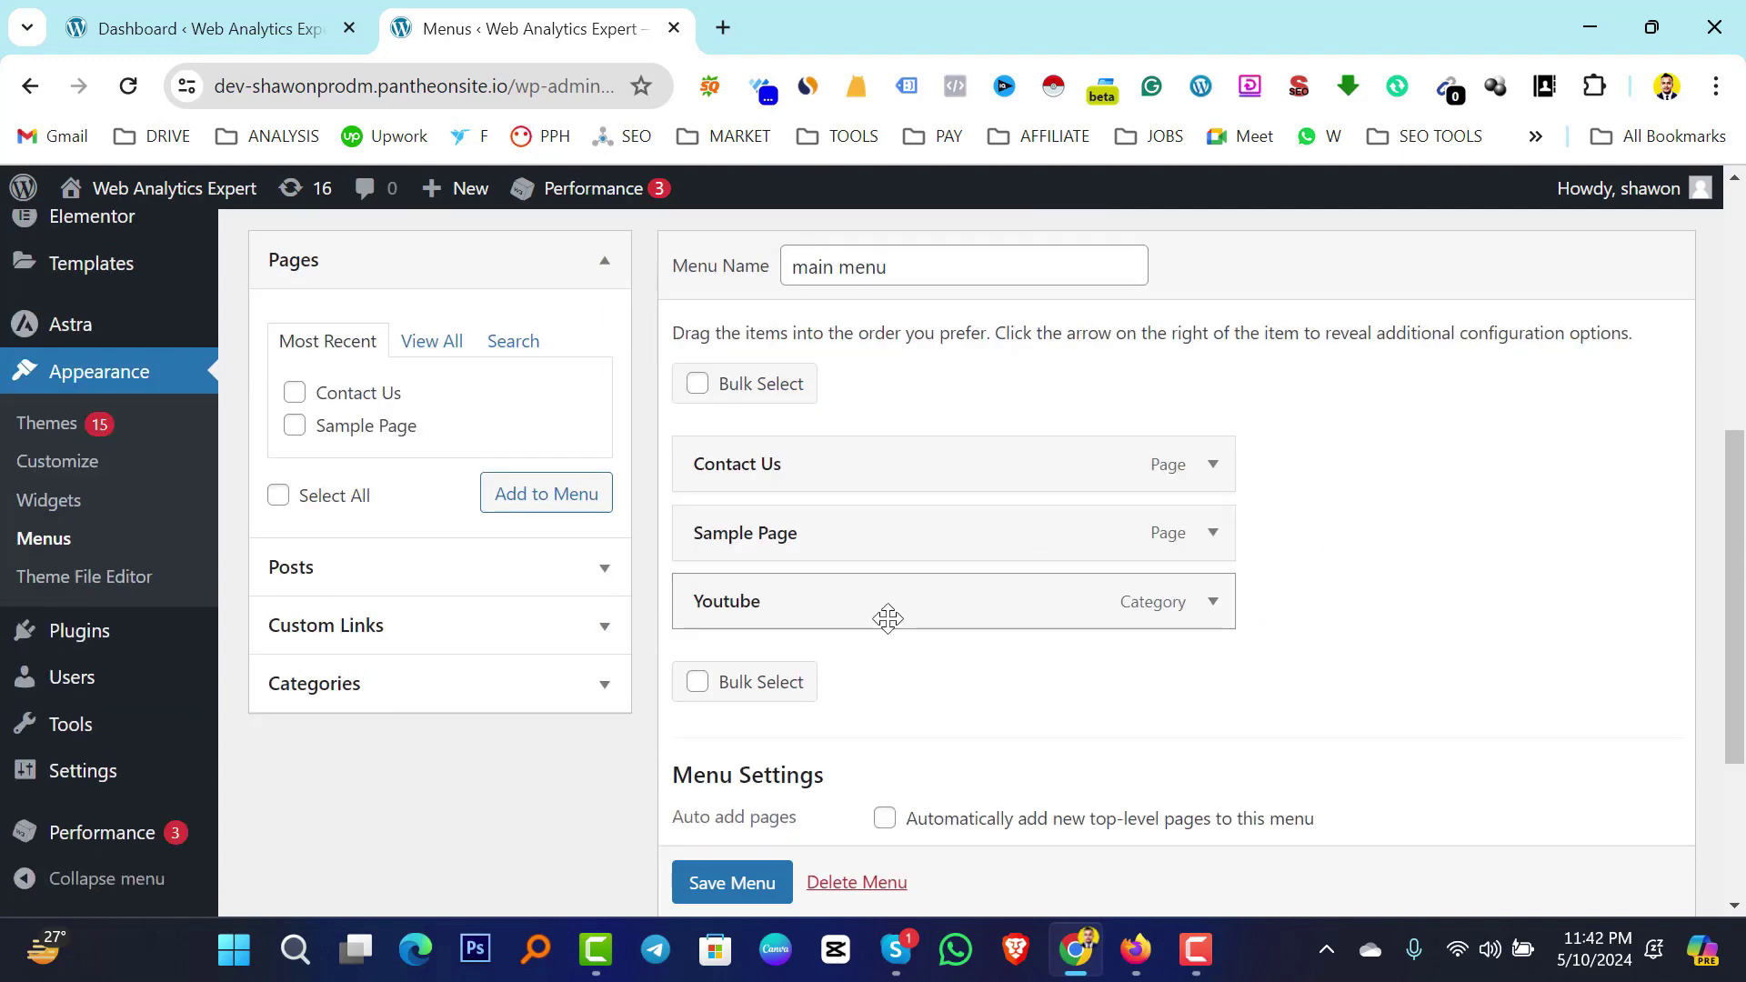
scroll(889, 618, down, 3)
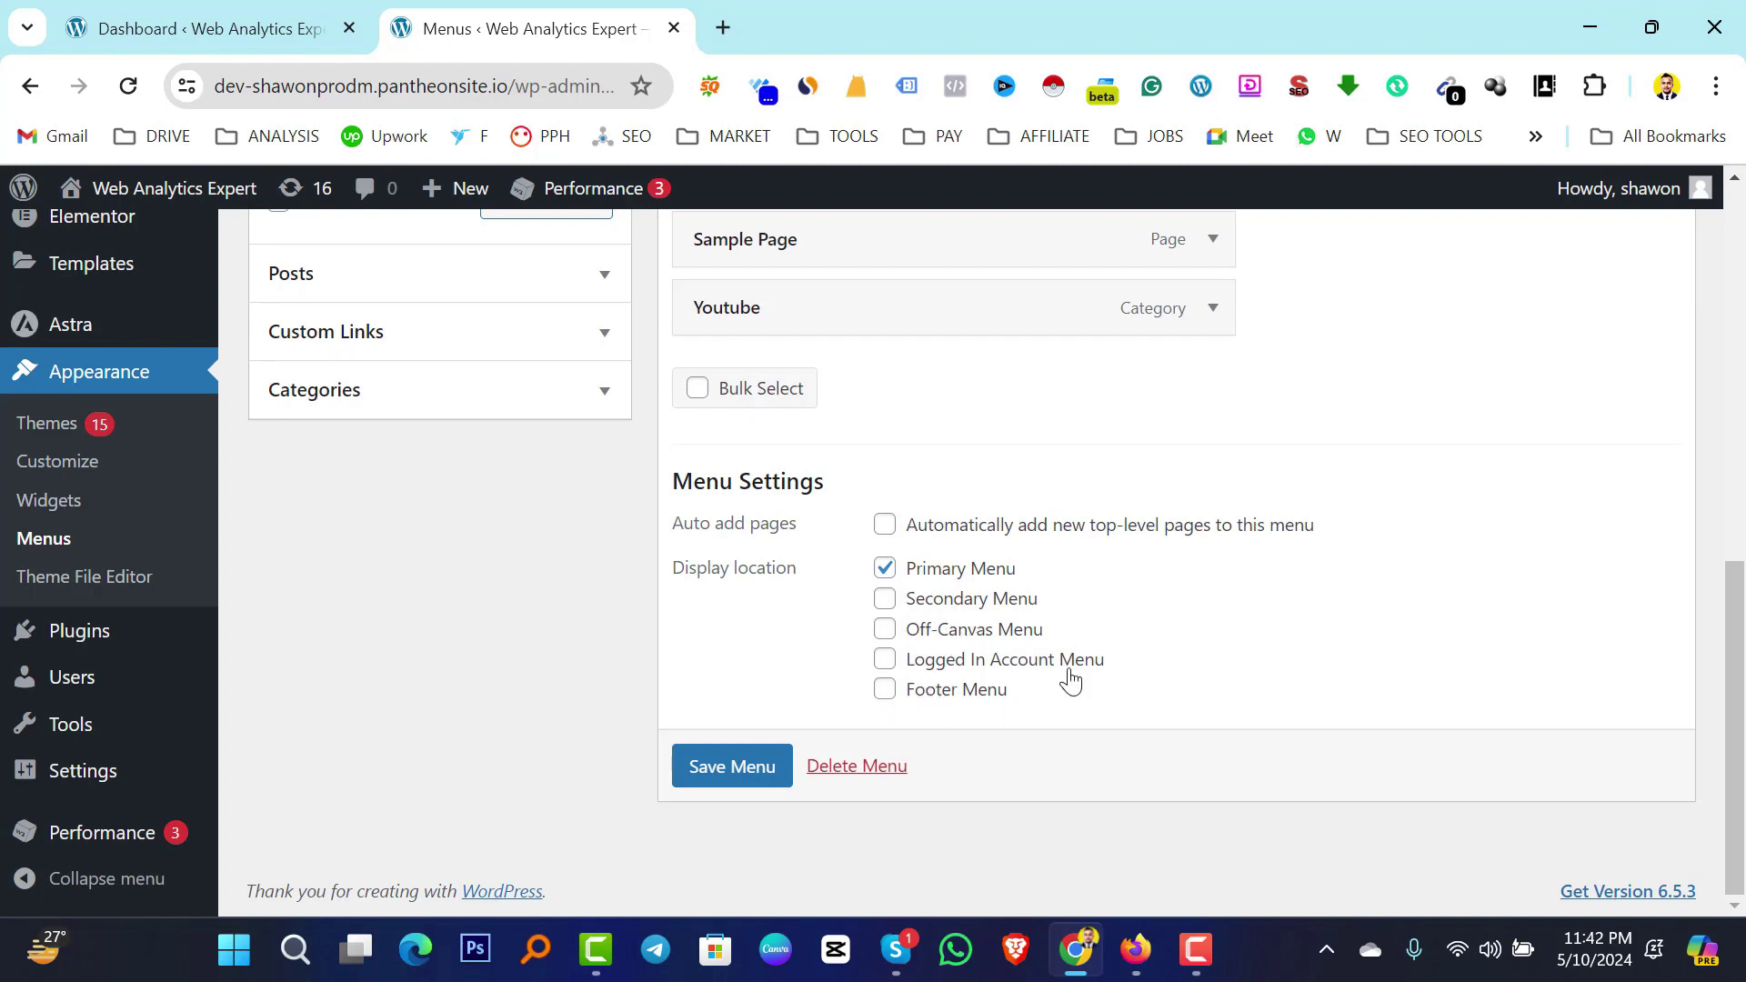
scroll(1099, 643, up, 6)
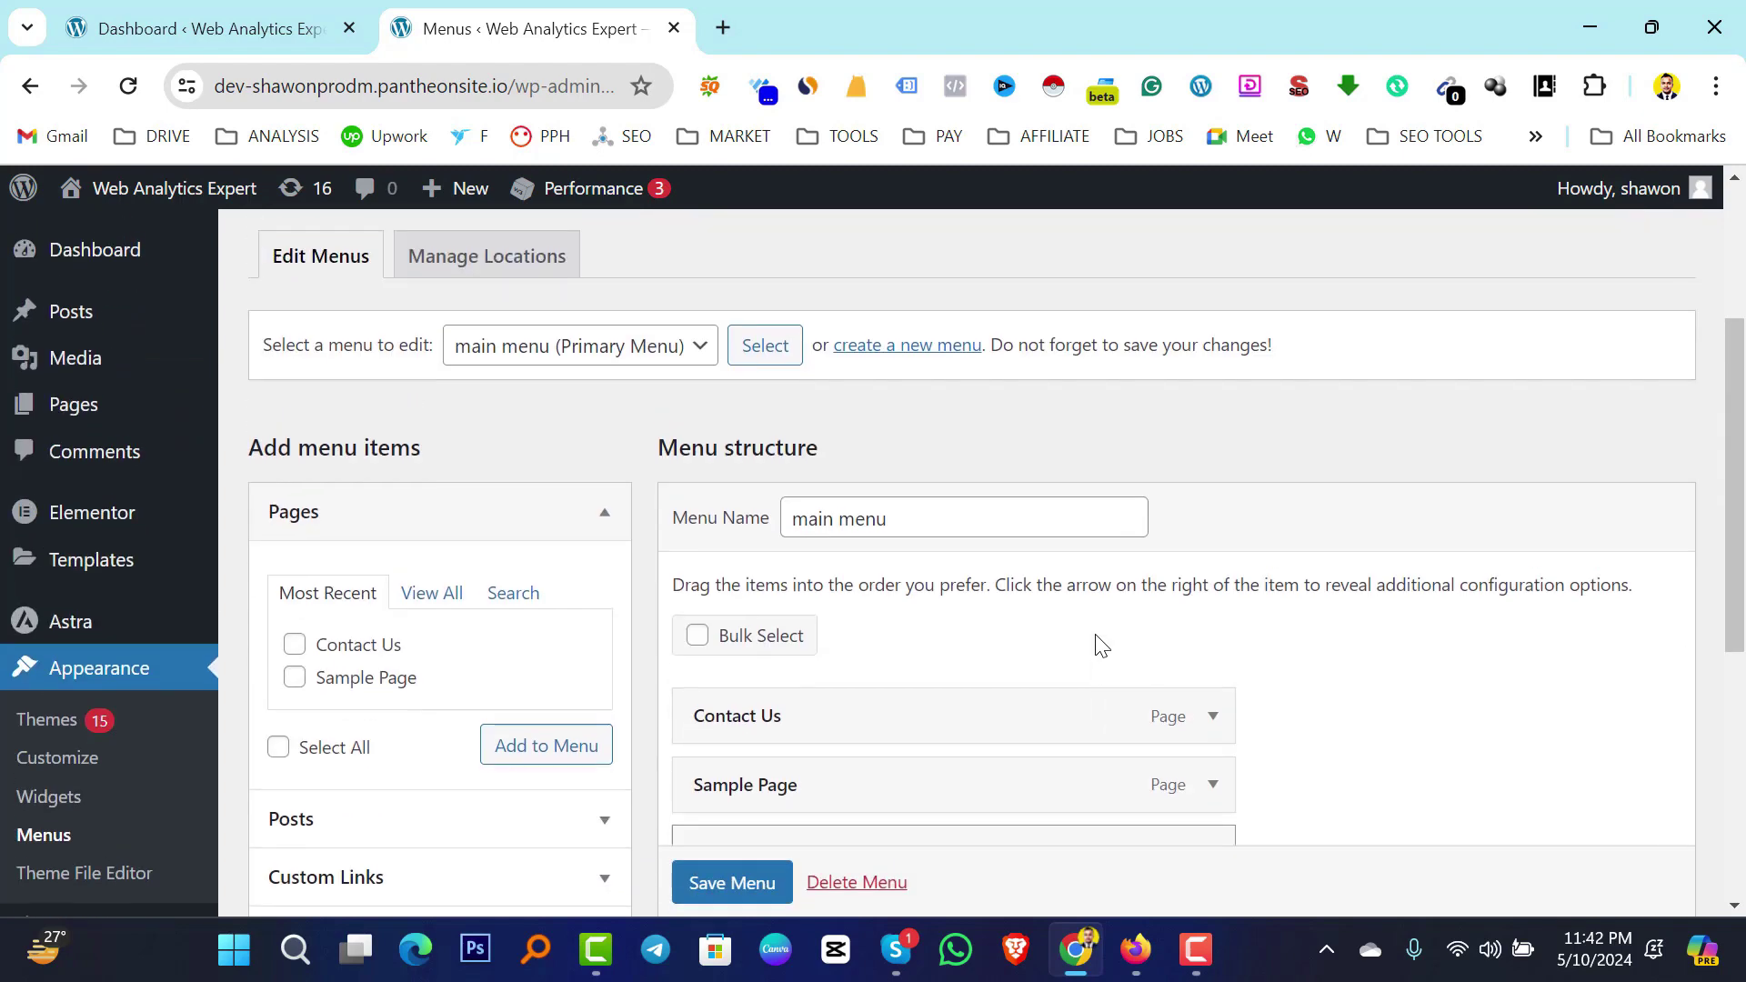
mouse_move(134, 205)
right_click(114, 238)
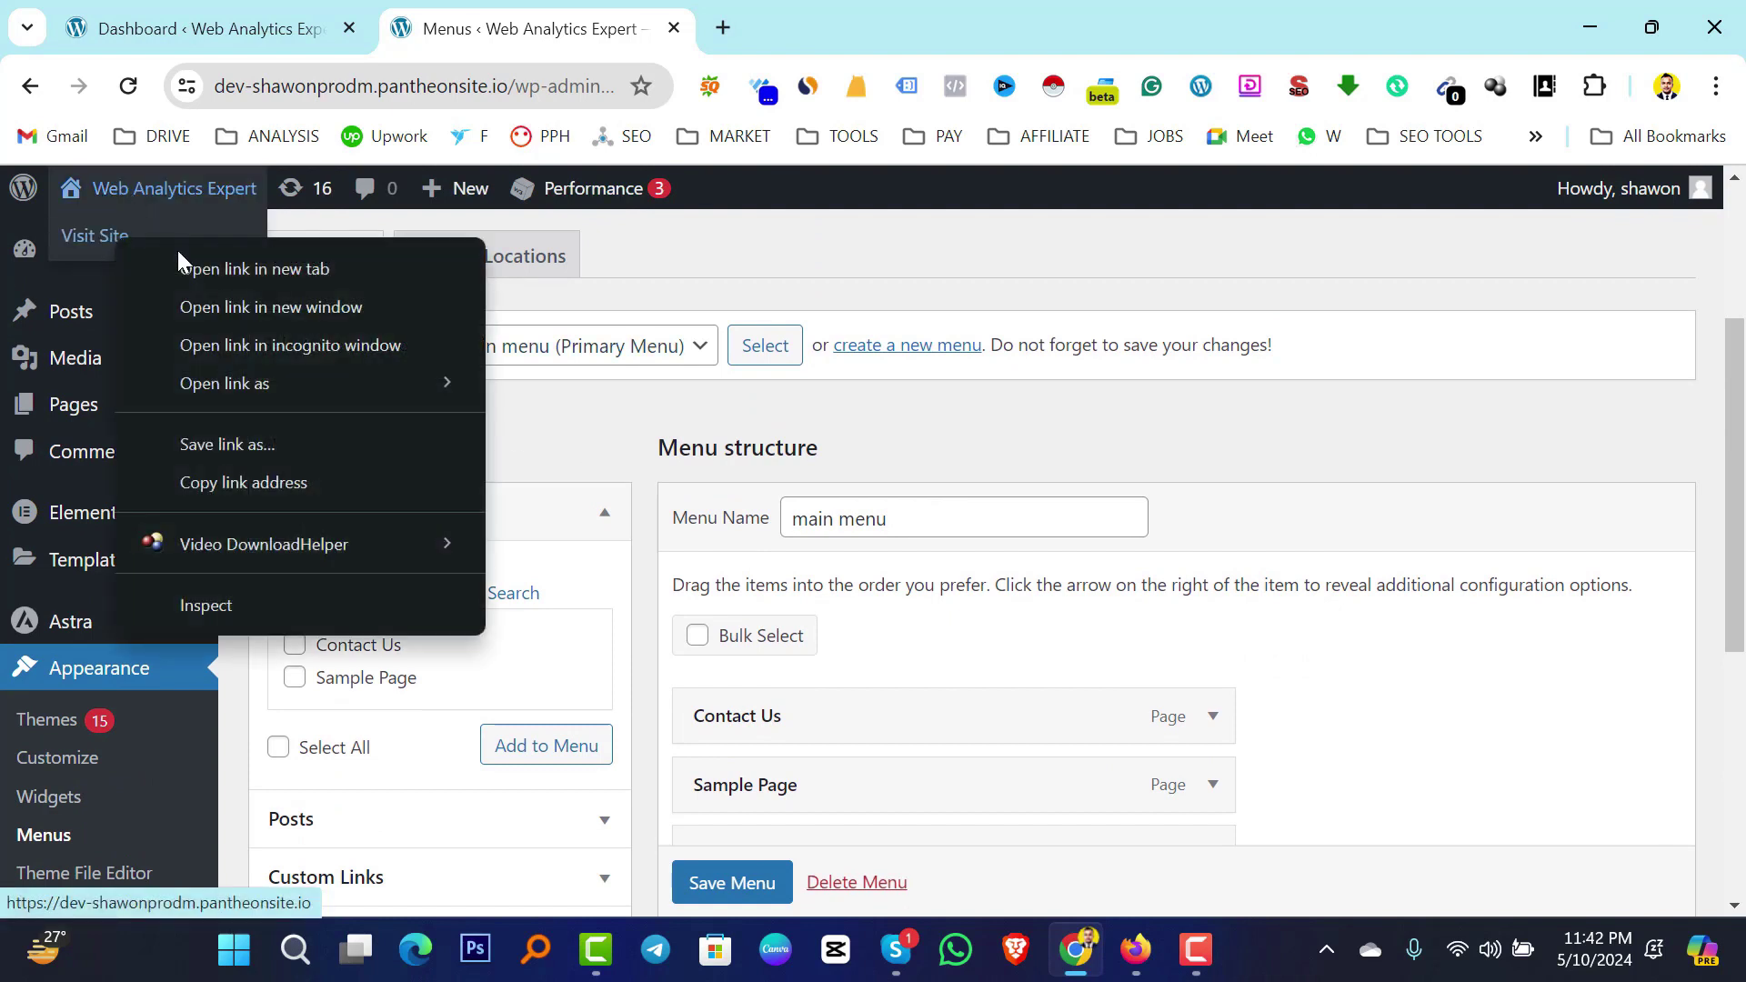
click(238, 265)
click(806, 11)
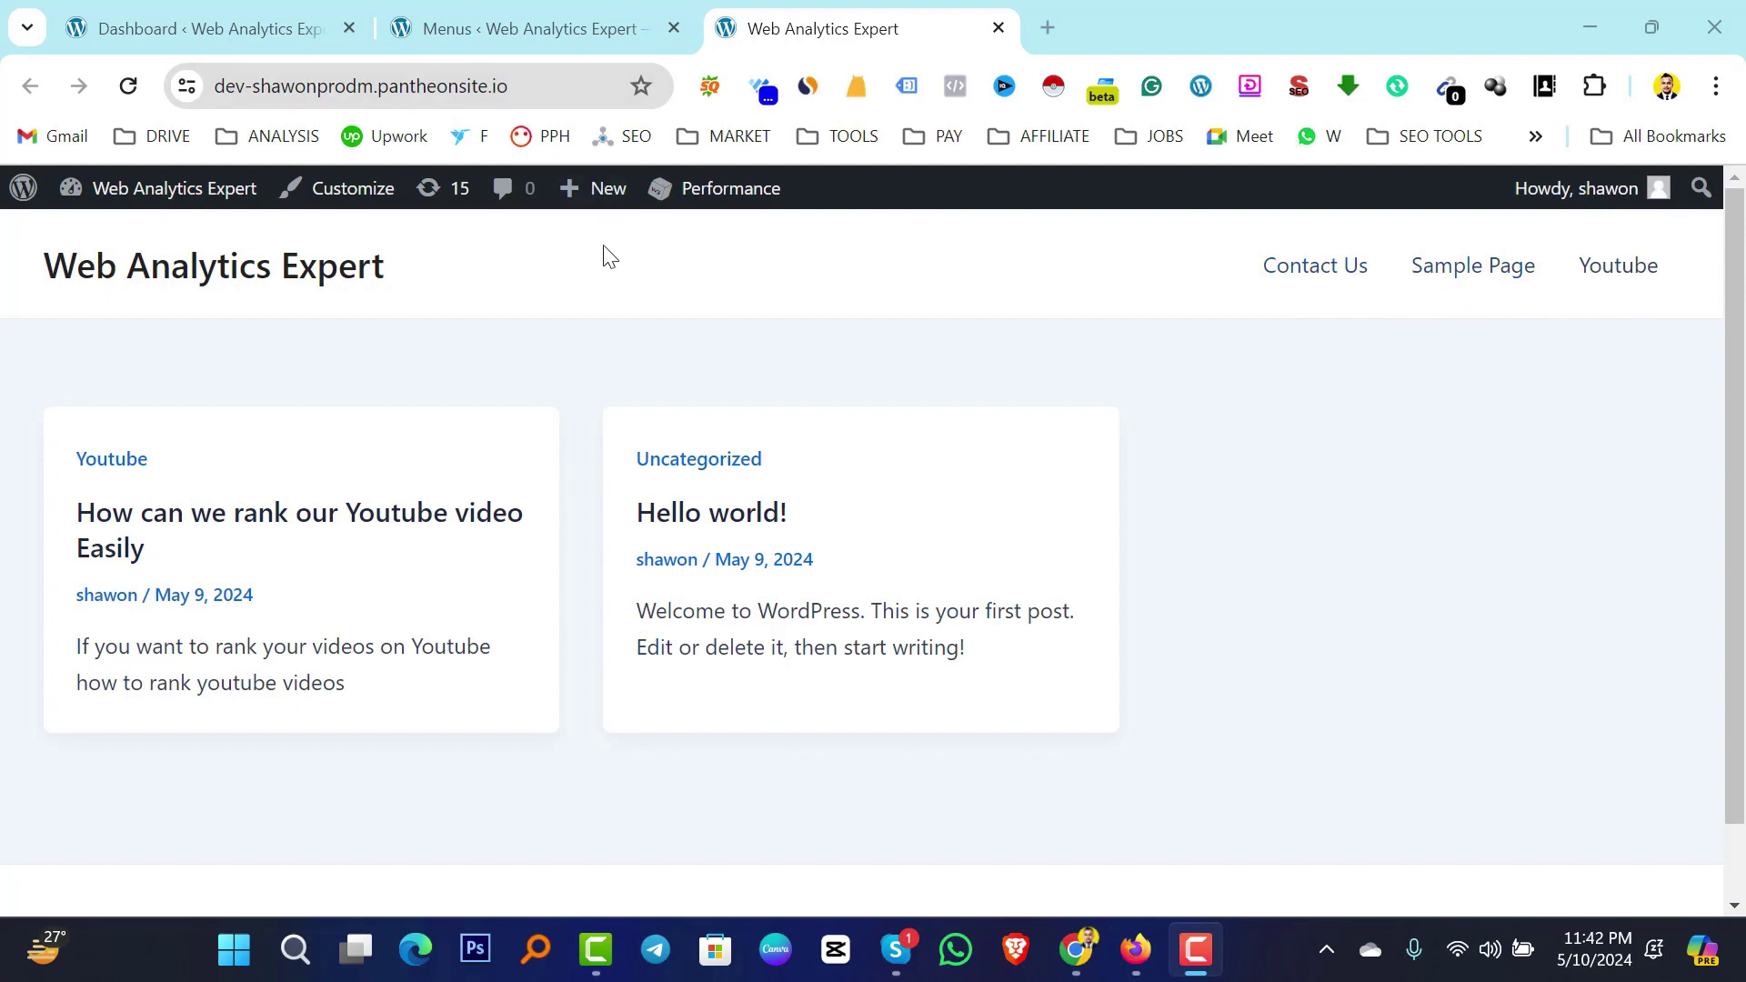
Return to the dashboard and open the editor for a new page in a separate browser tab.
click(187, 23)
mouse_move(82, 330)
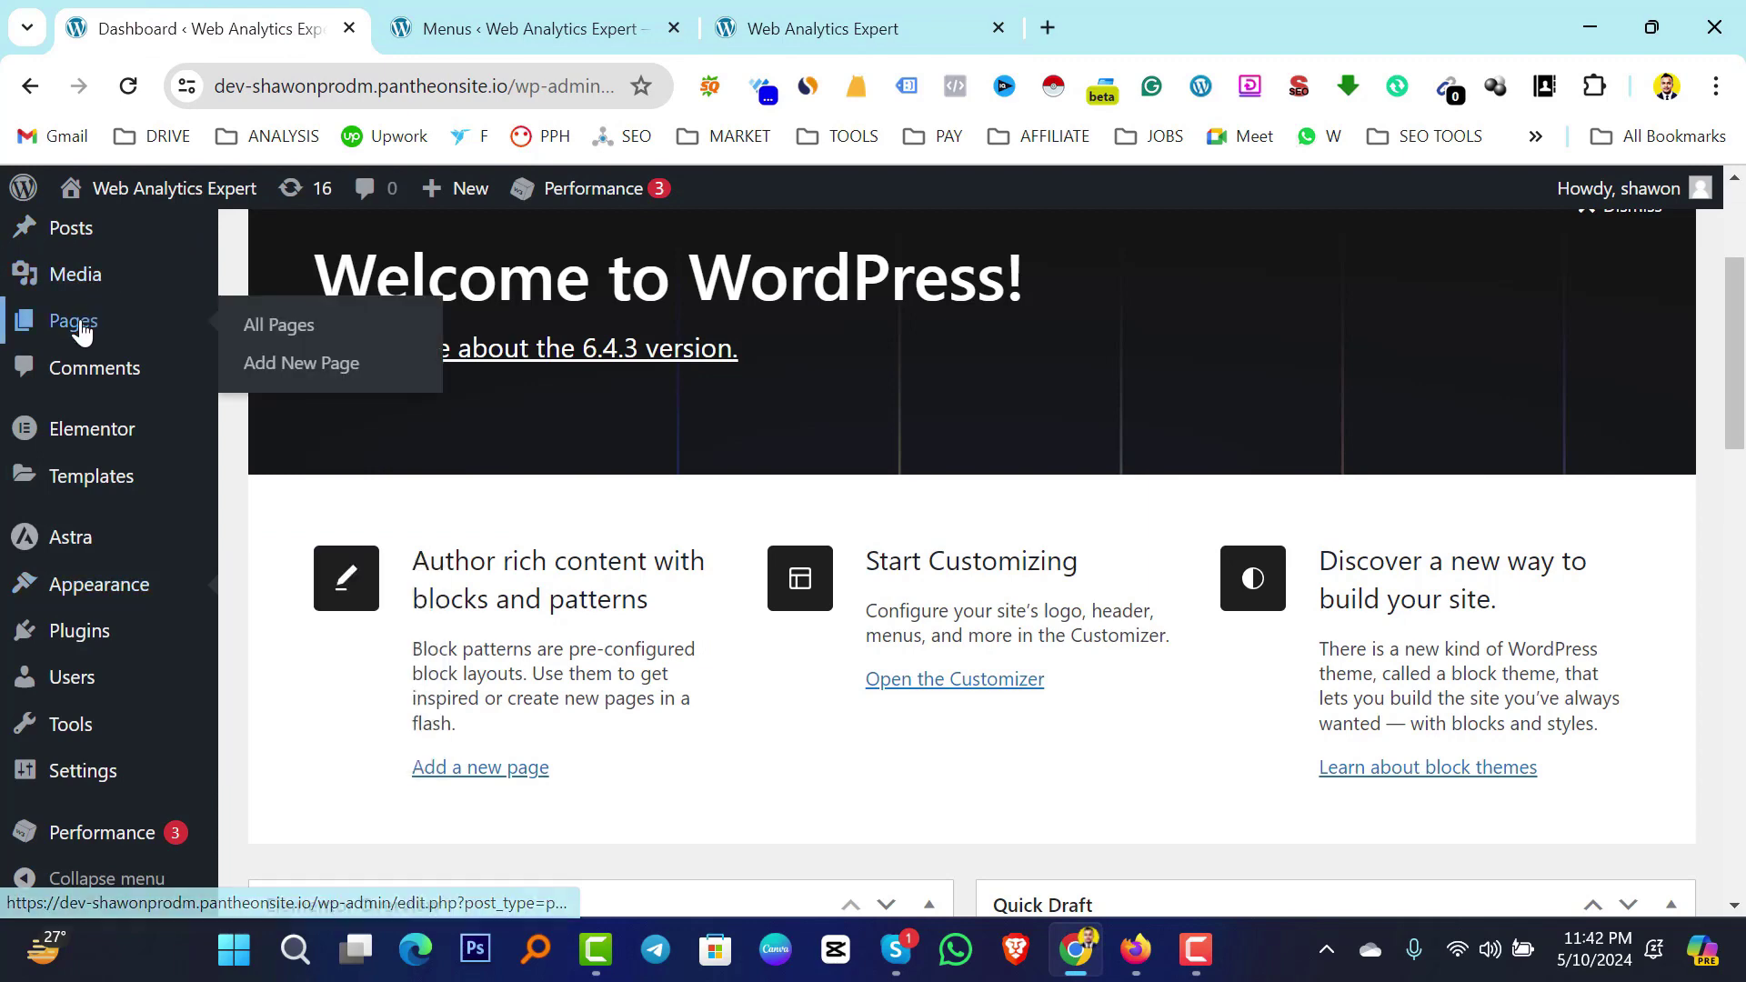
right_click(292, 363)
click(489, 384)
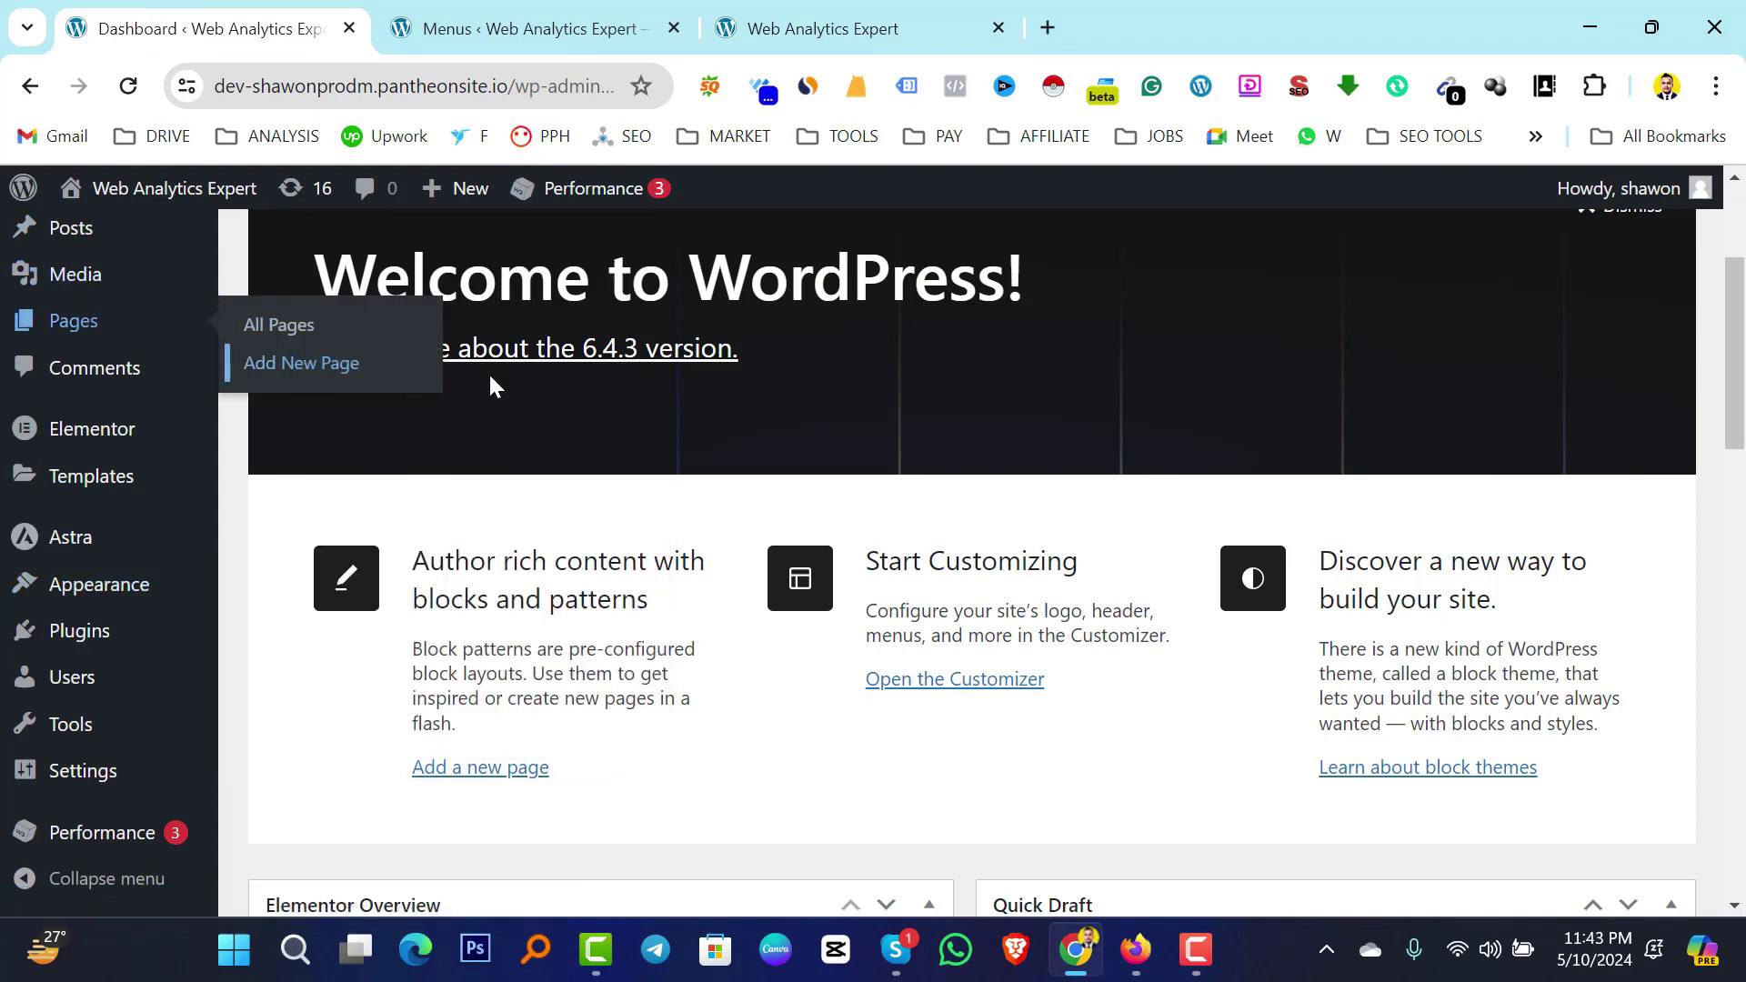
click(538, 30)
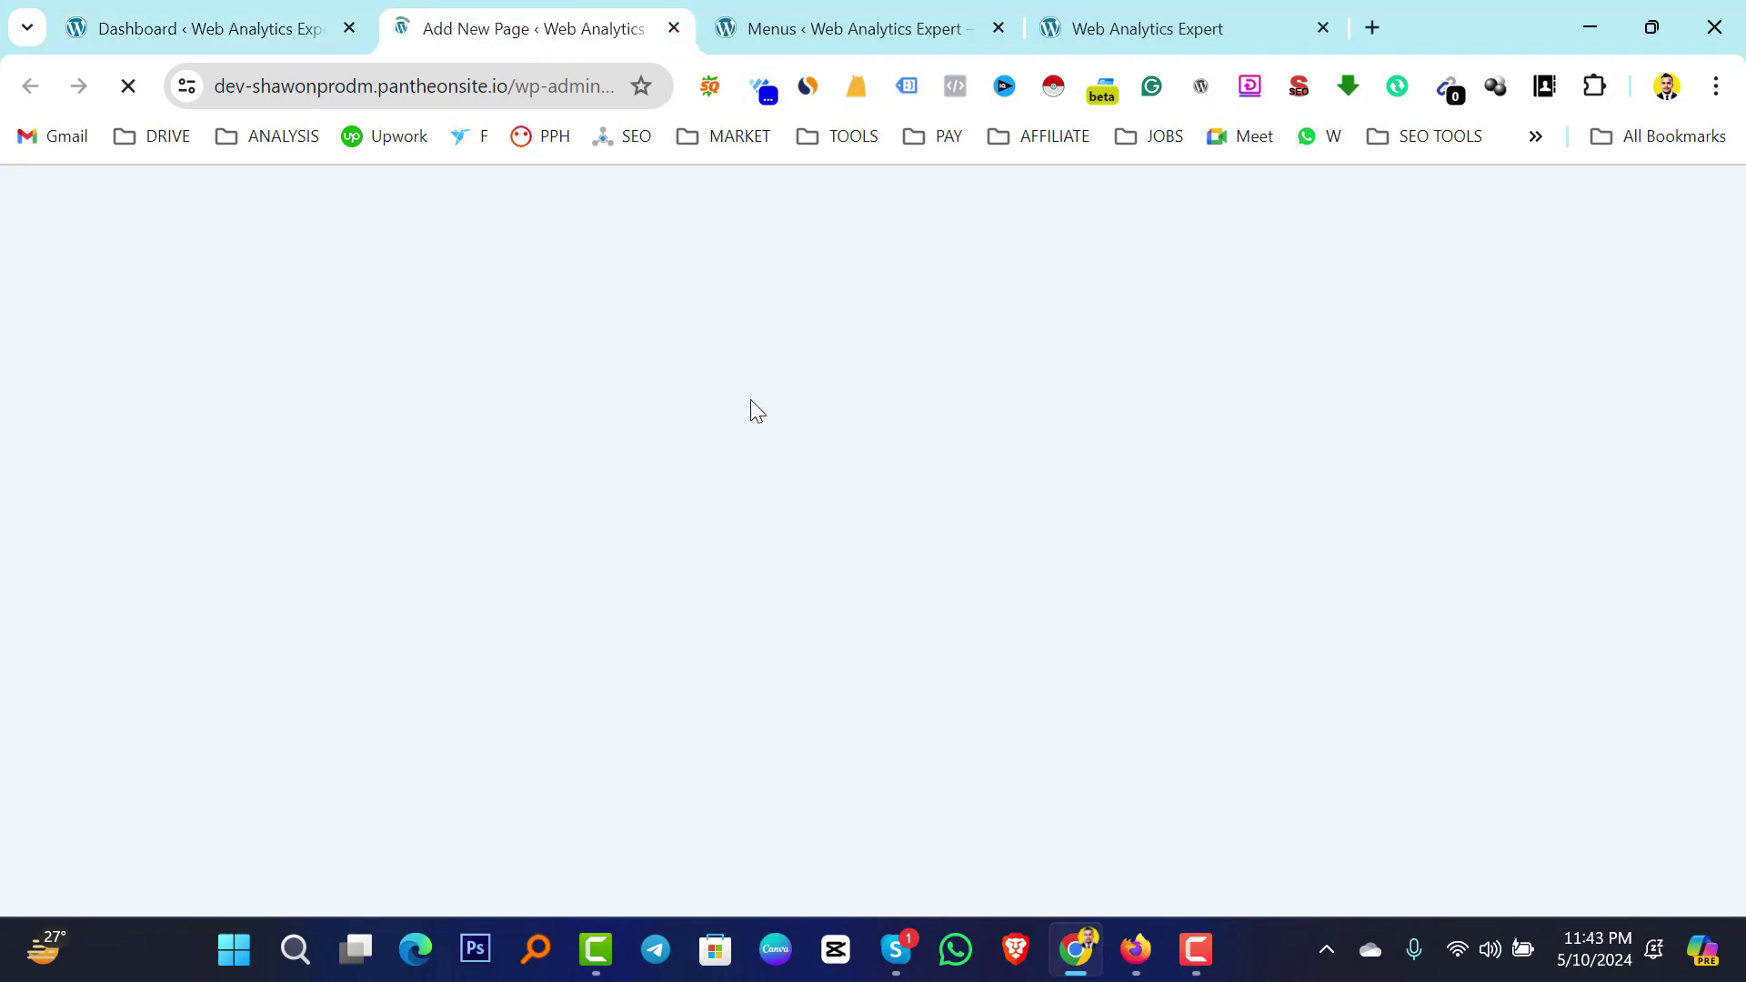
key(F9)
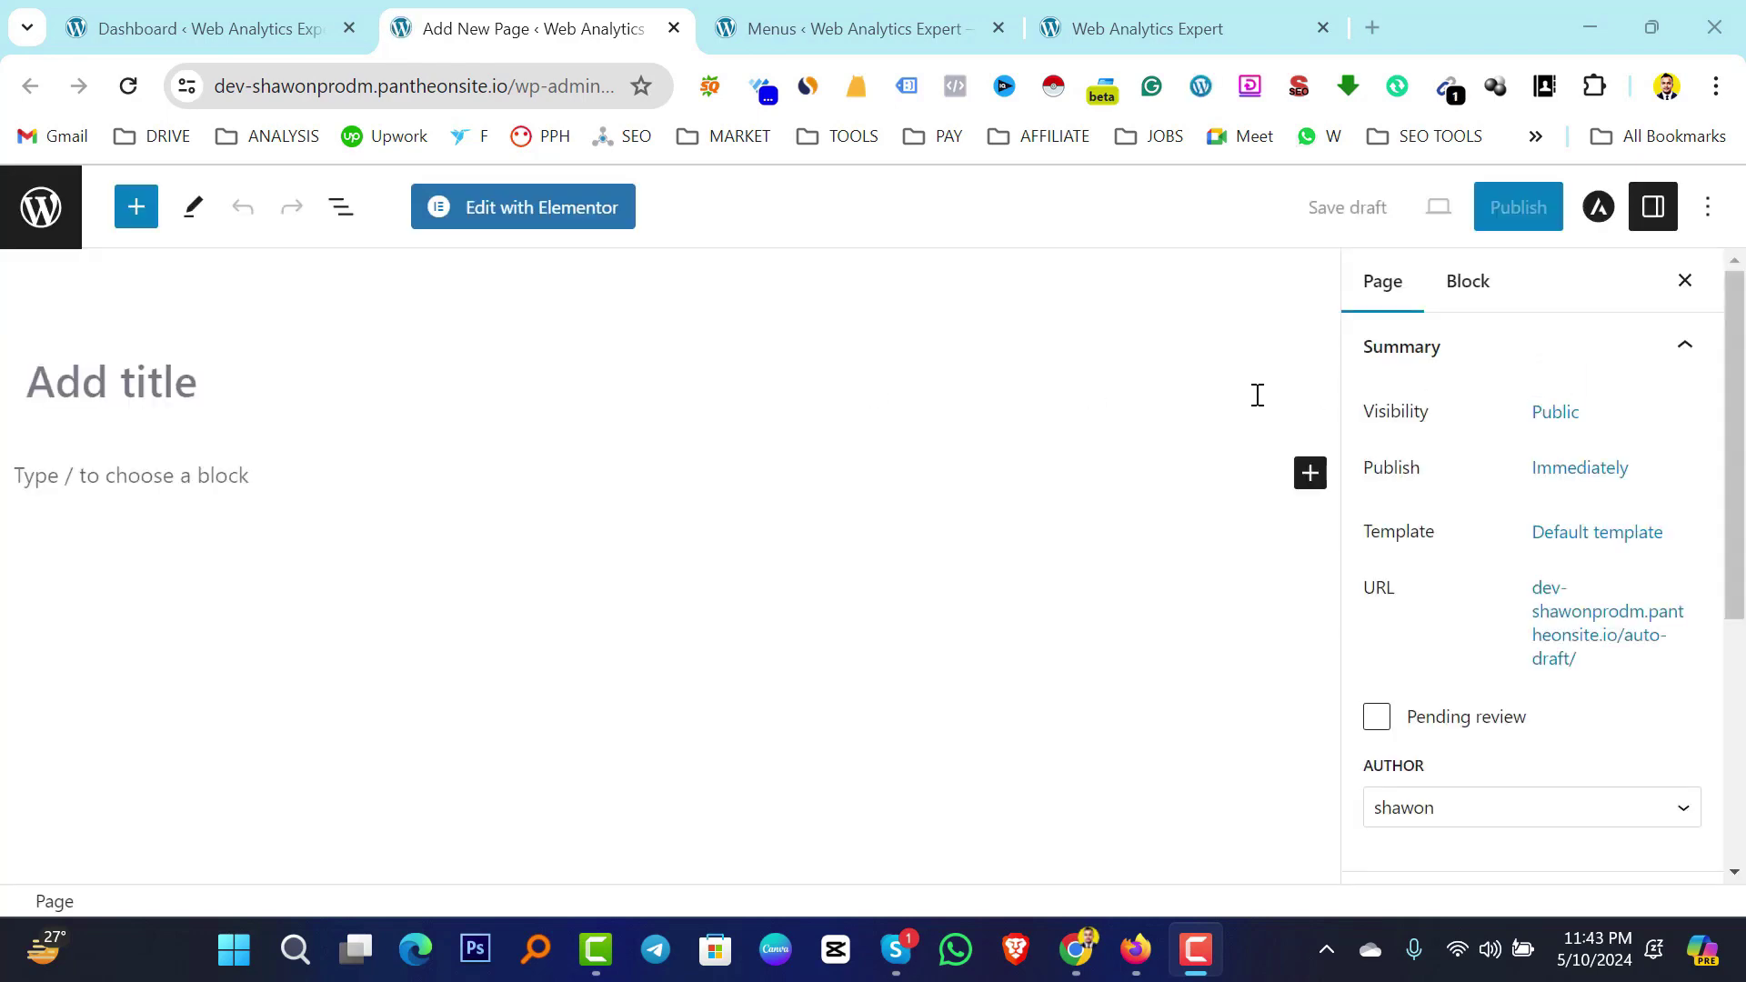
Title the new page "About us" and publish it.
click(156, 382)
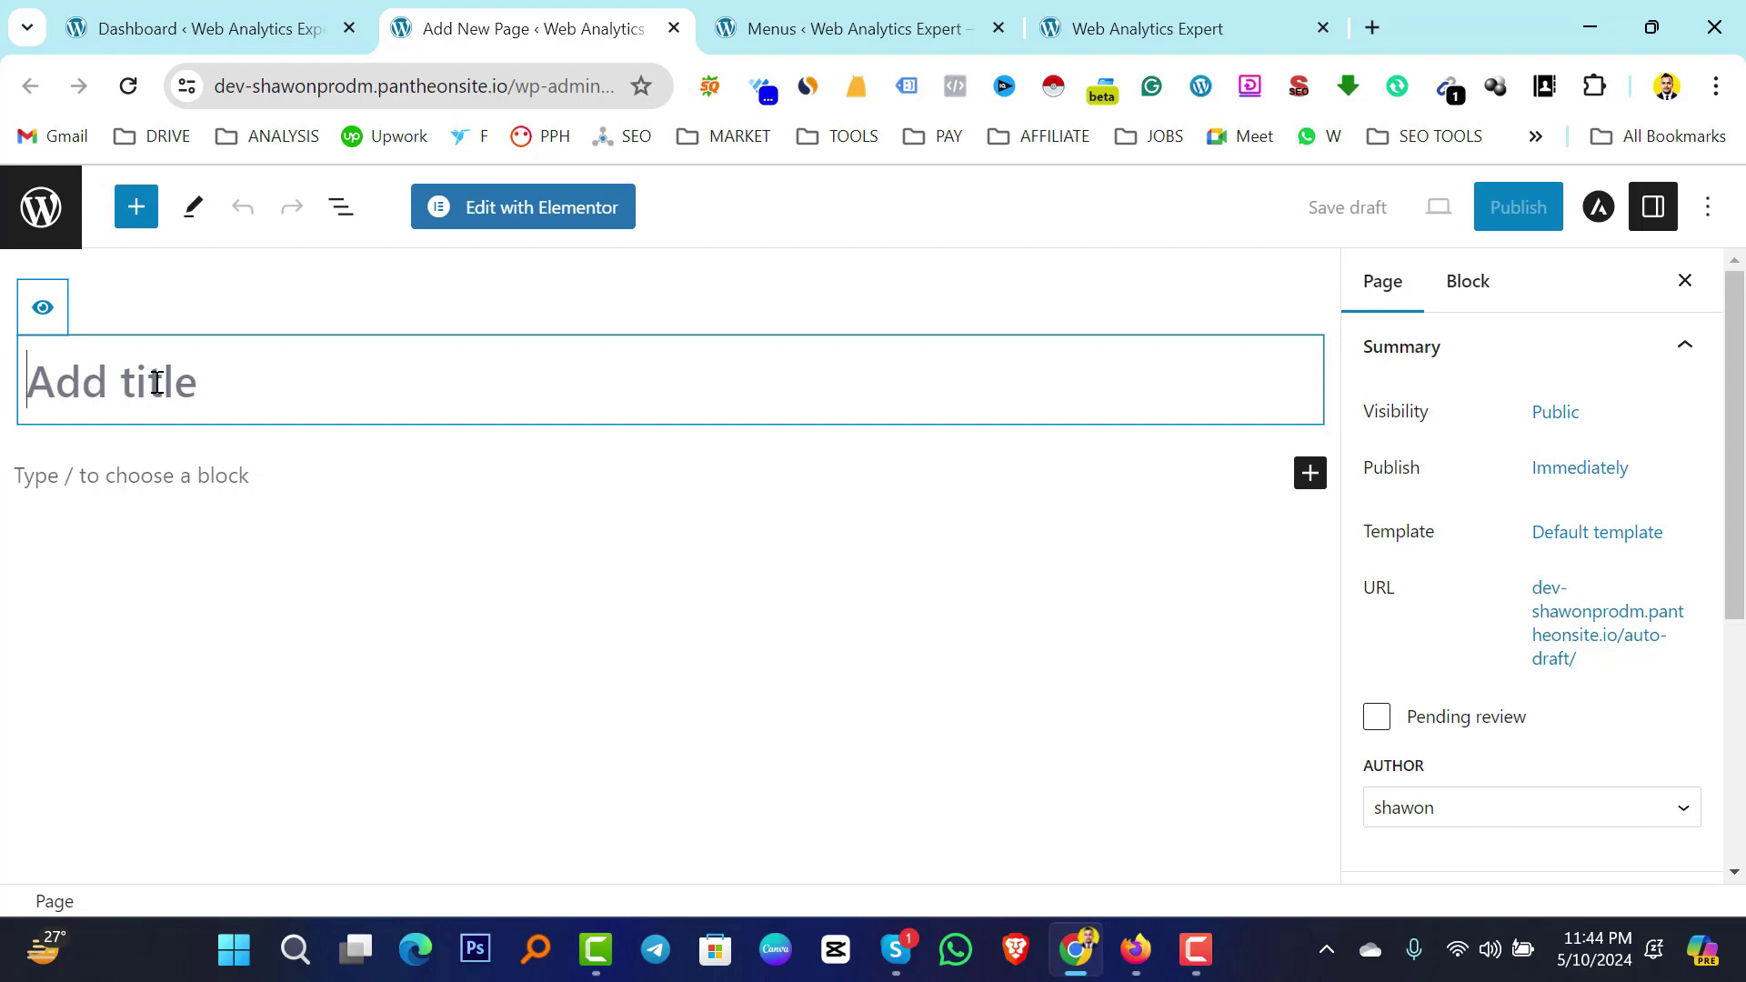
text(About)
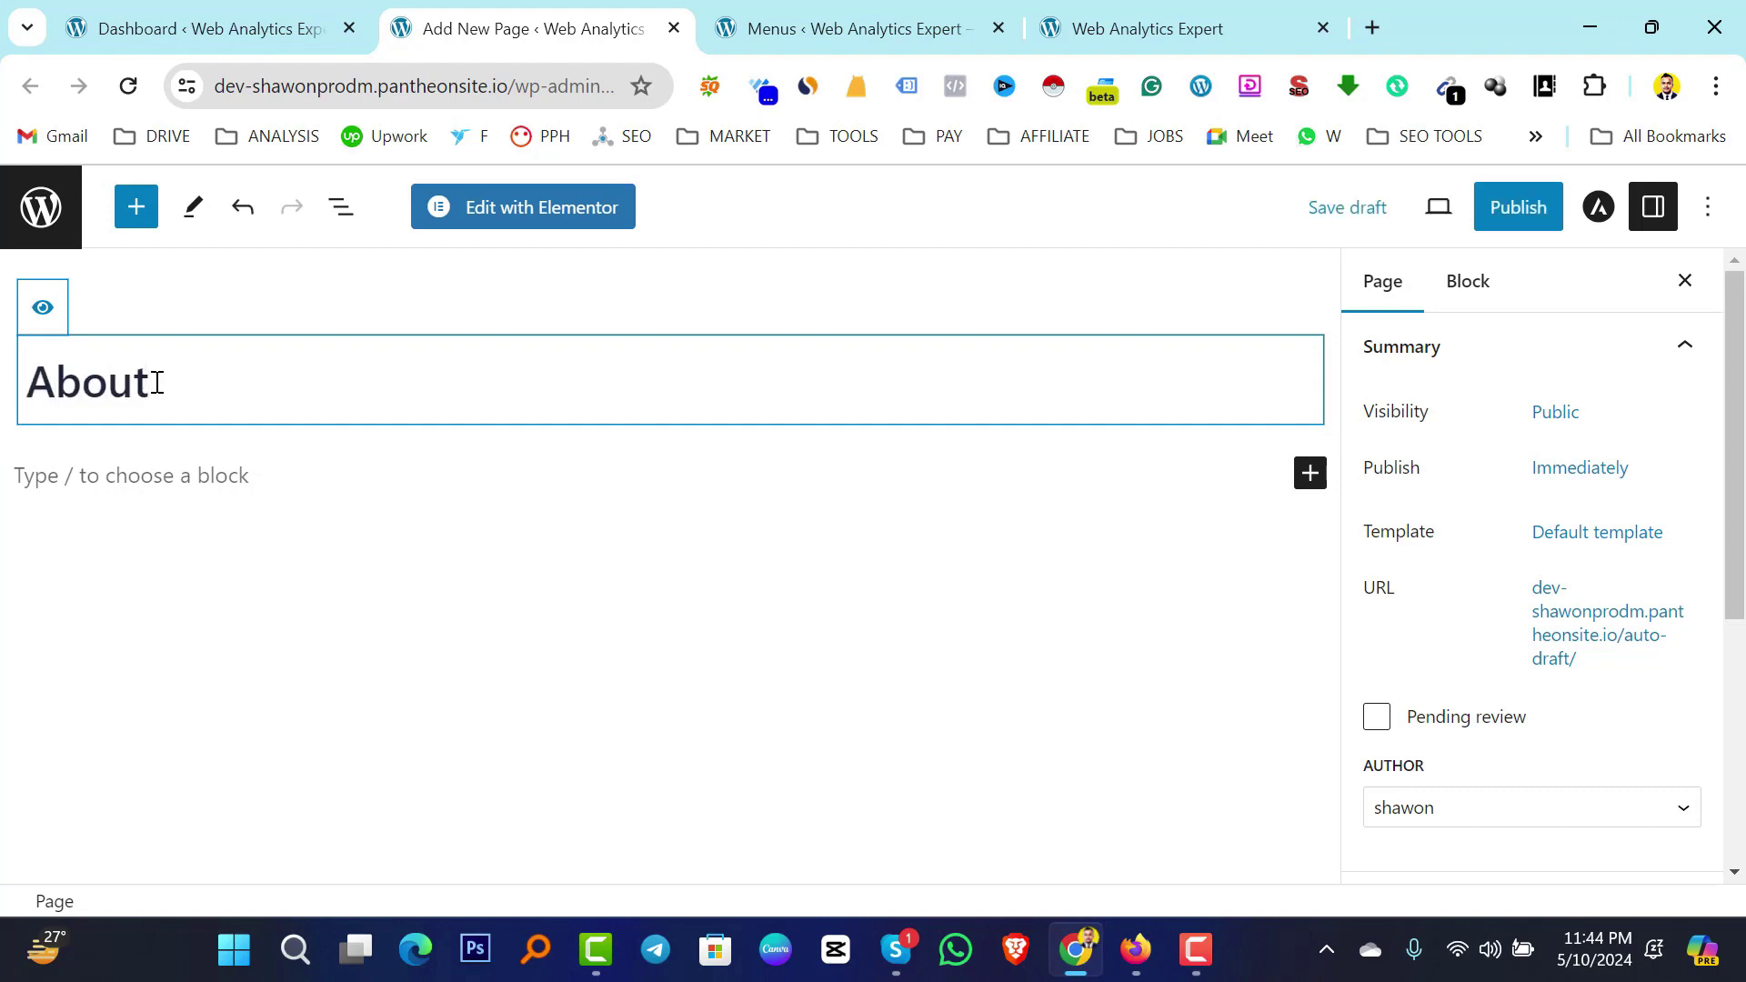
text( us)
click(1531, 219)
click(1519, 216)
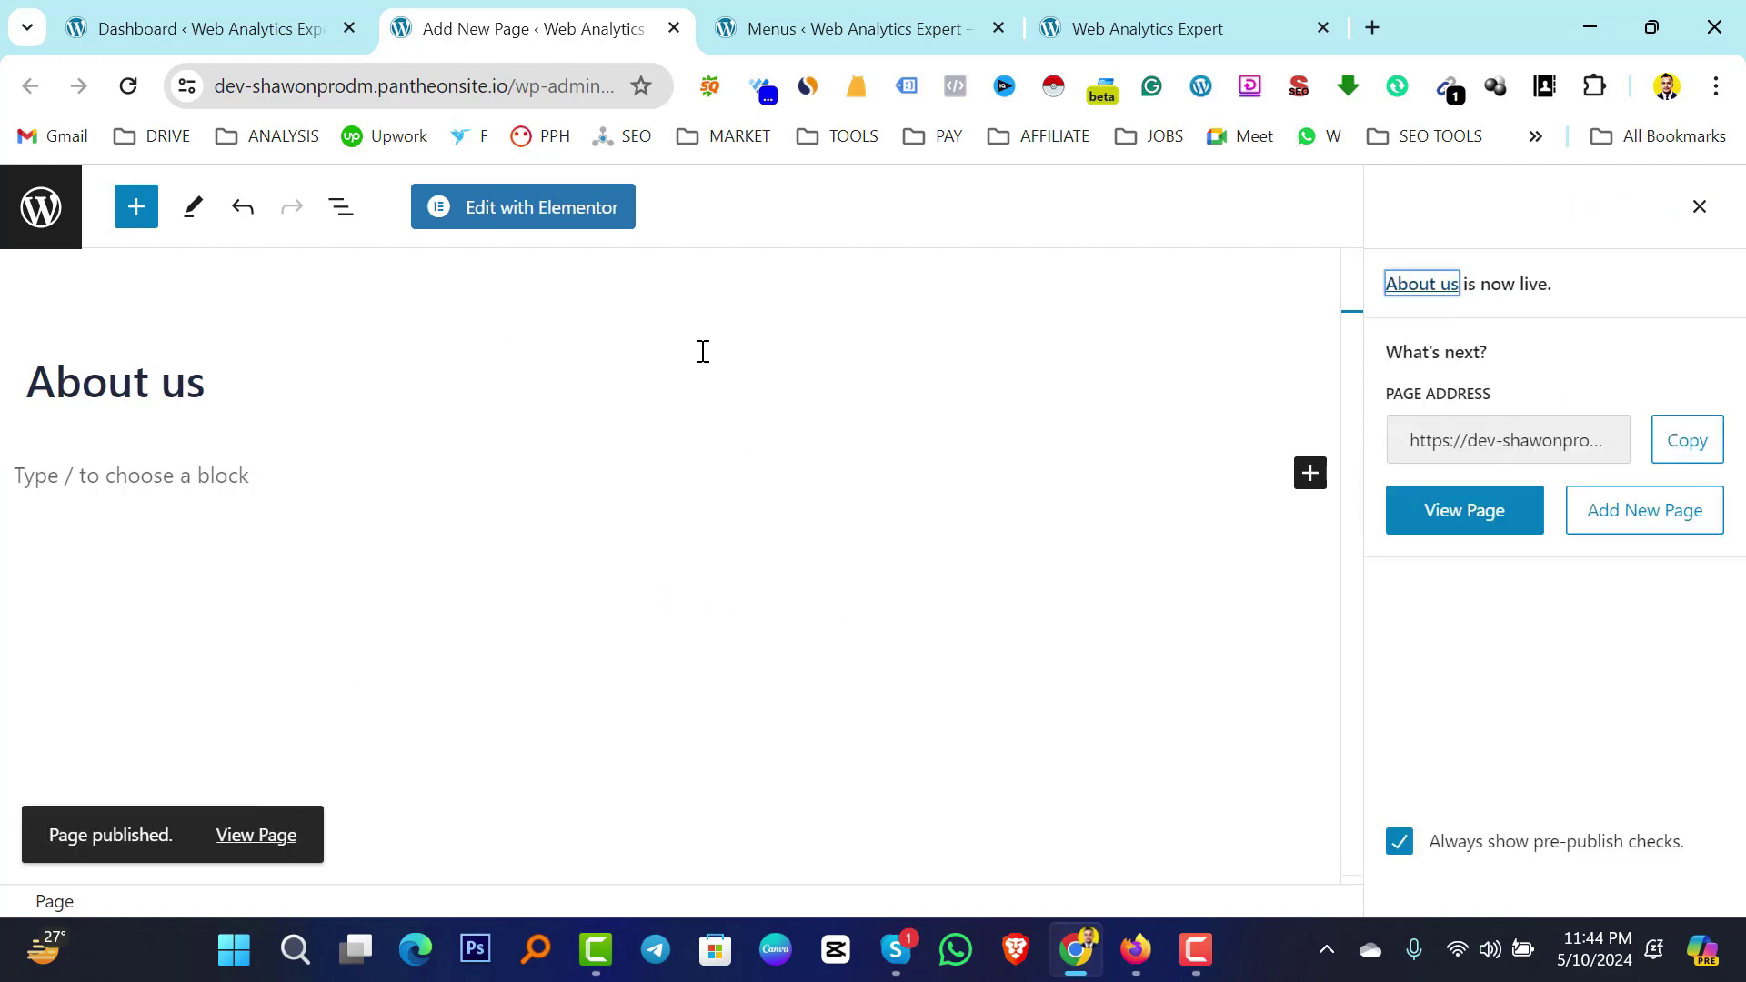
Return to the dashboard and open another new page editor in a separate browser tab.
click(167, 14)
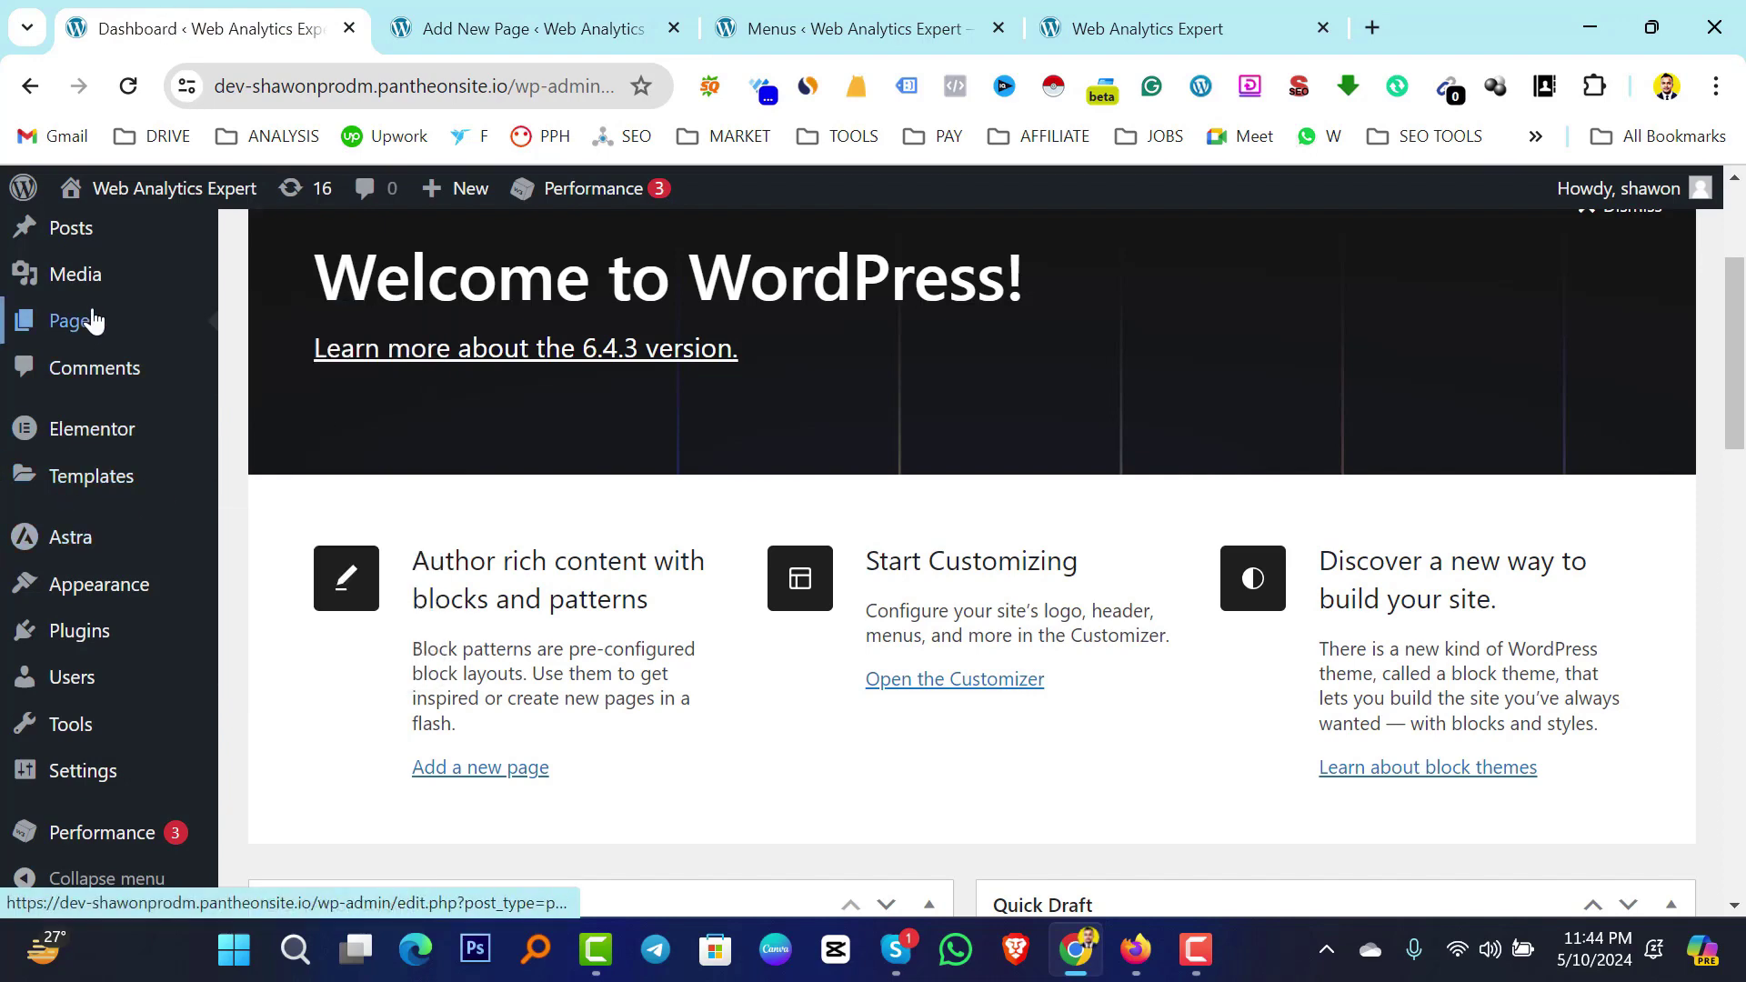
mouse_move(87, 324)
right_click(288, 369)
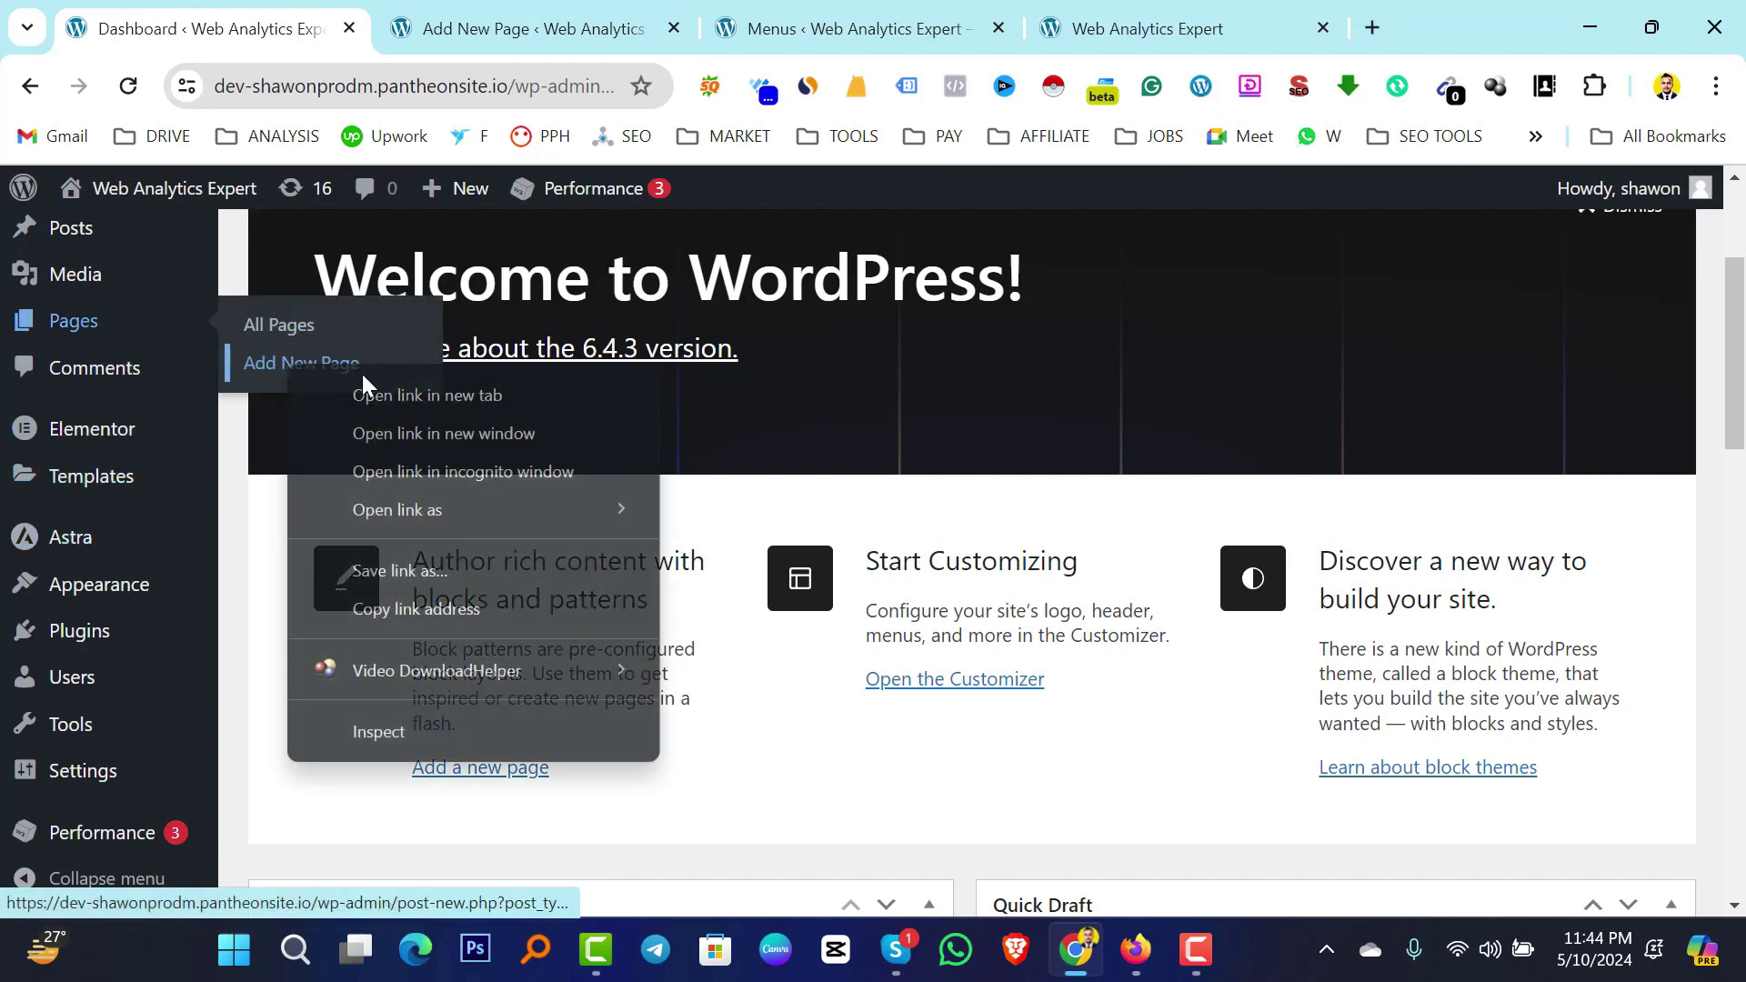
click(427, 395)
click(709, 26)
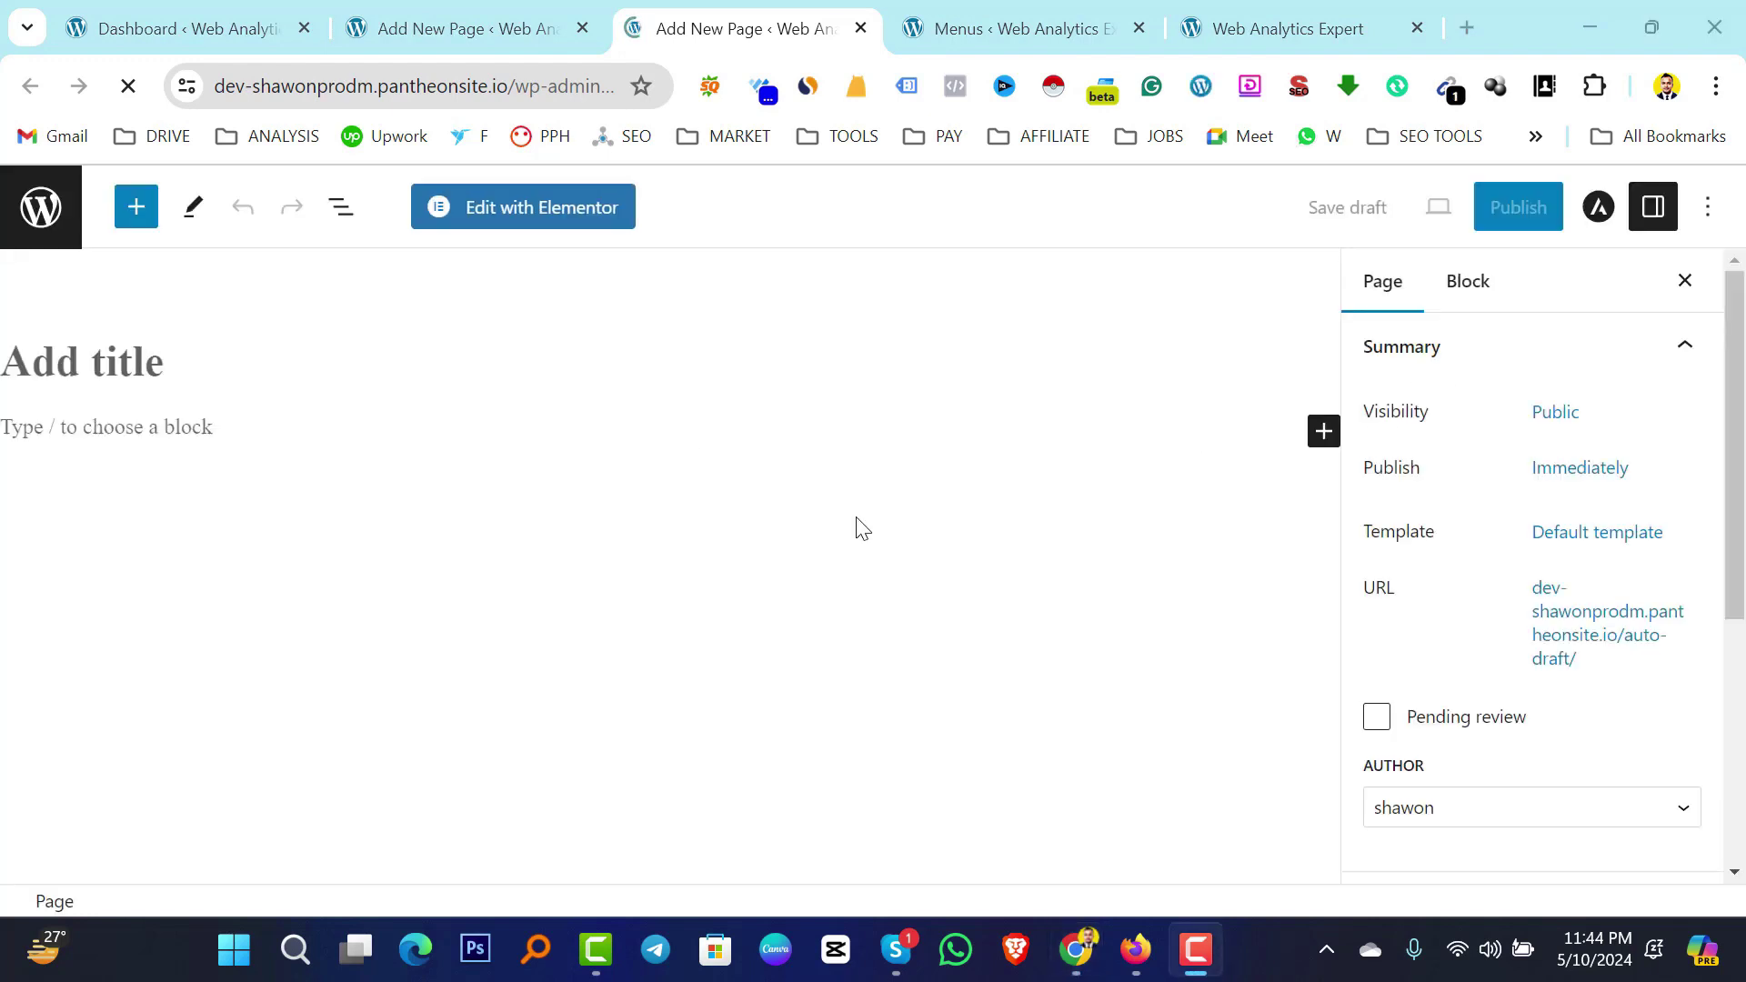
Title the new page "service" and publish it.
click(177, 377)
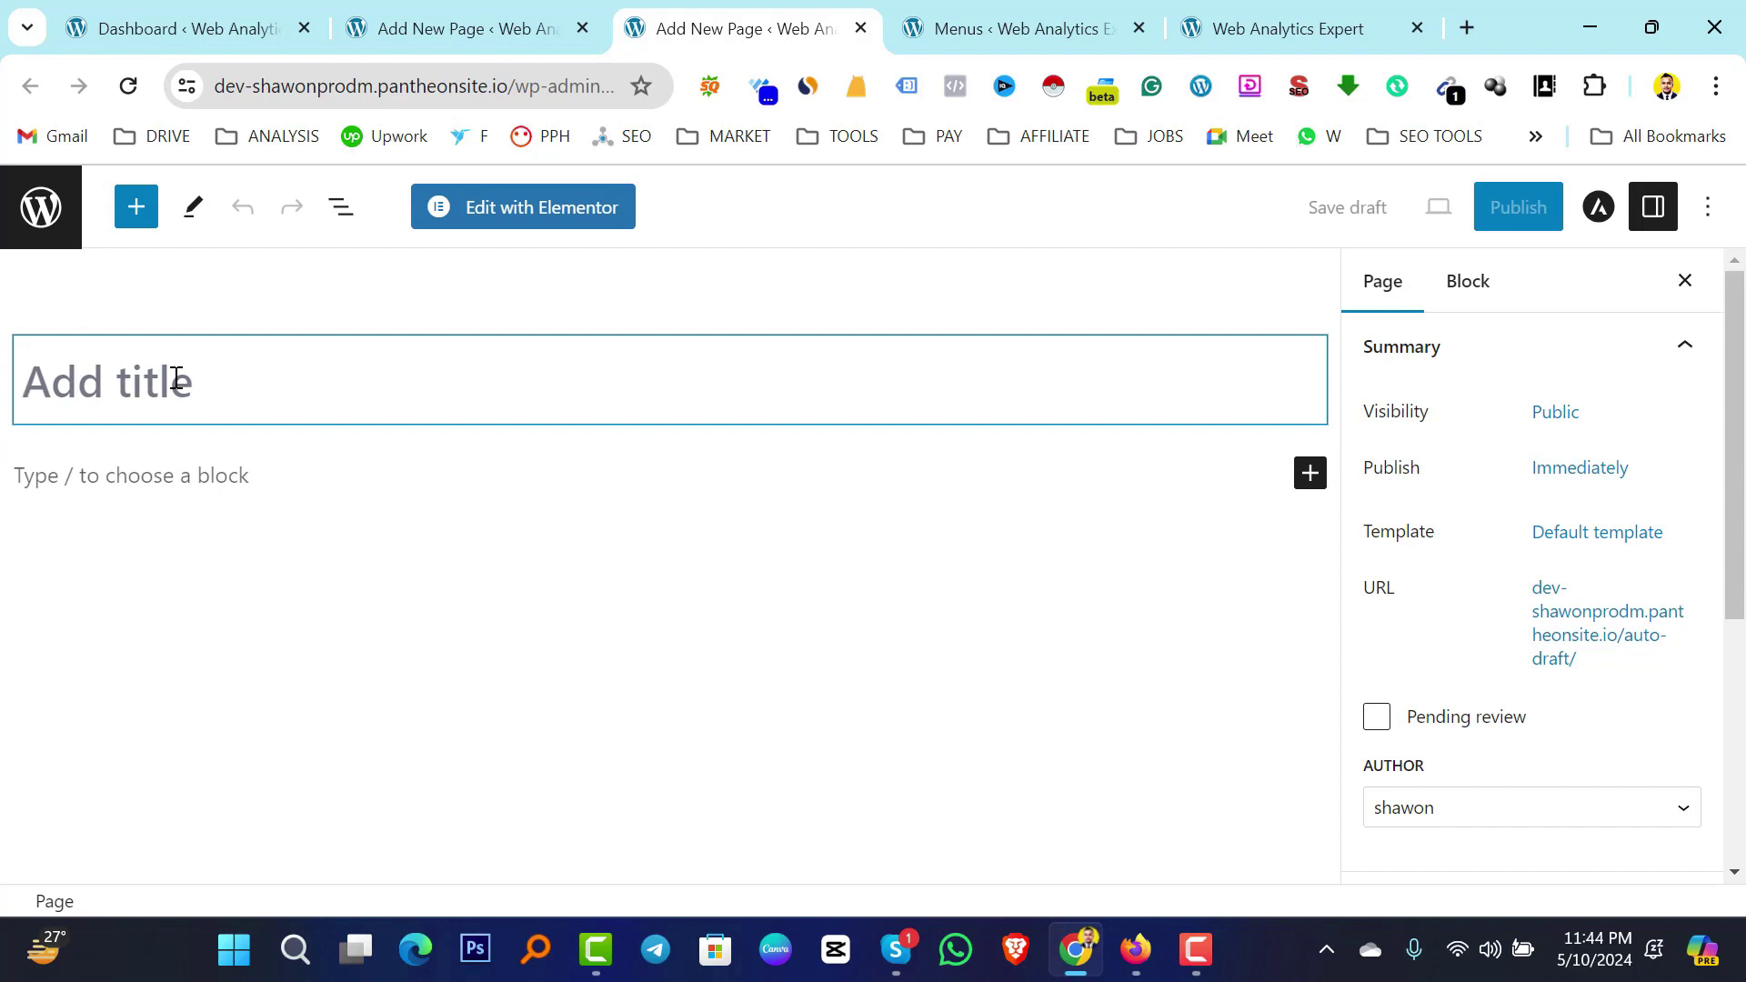
text(service)
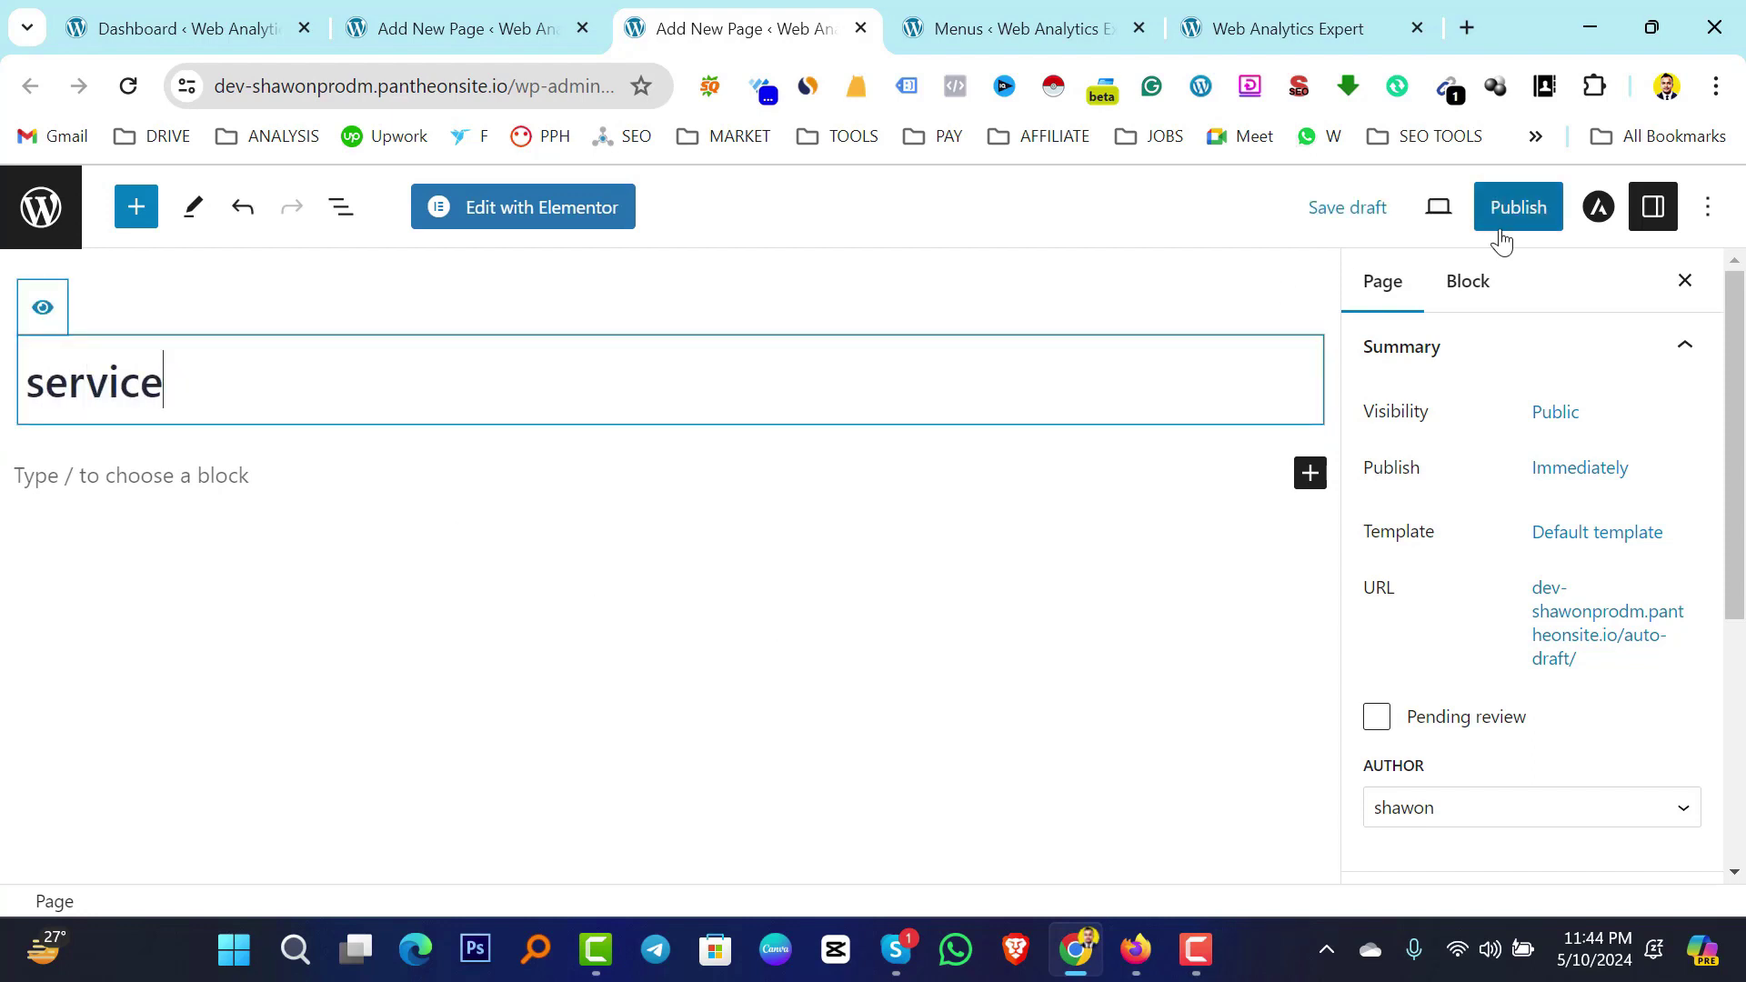
click(1540, 214)
click(1492, 211)
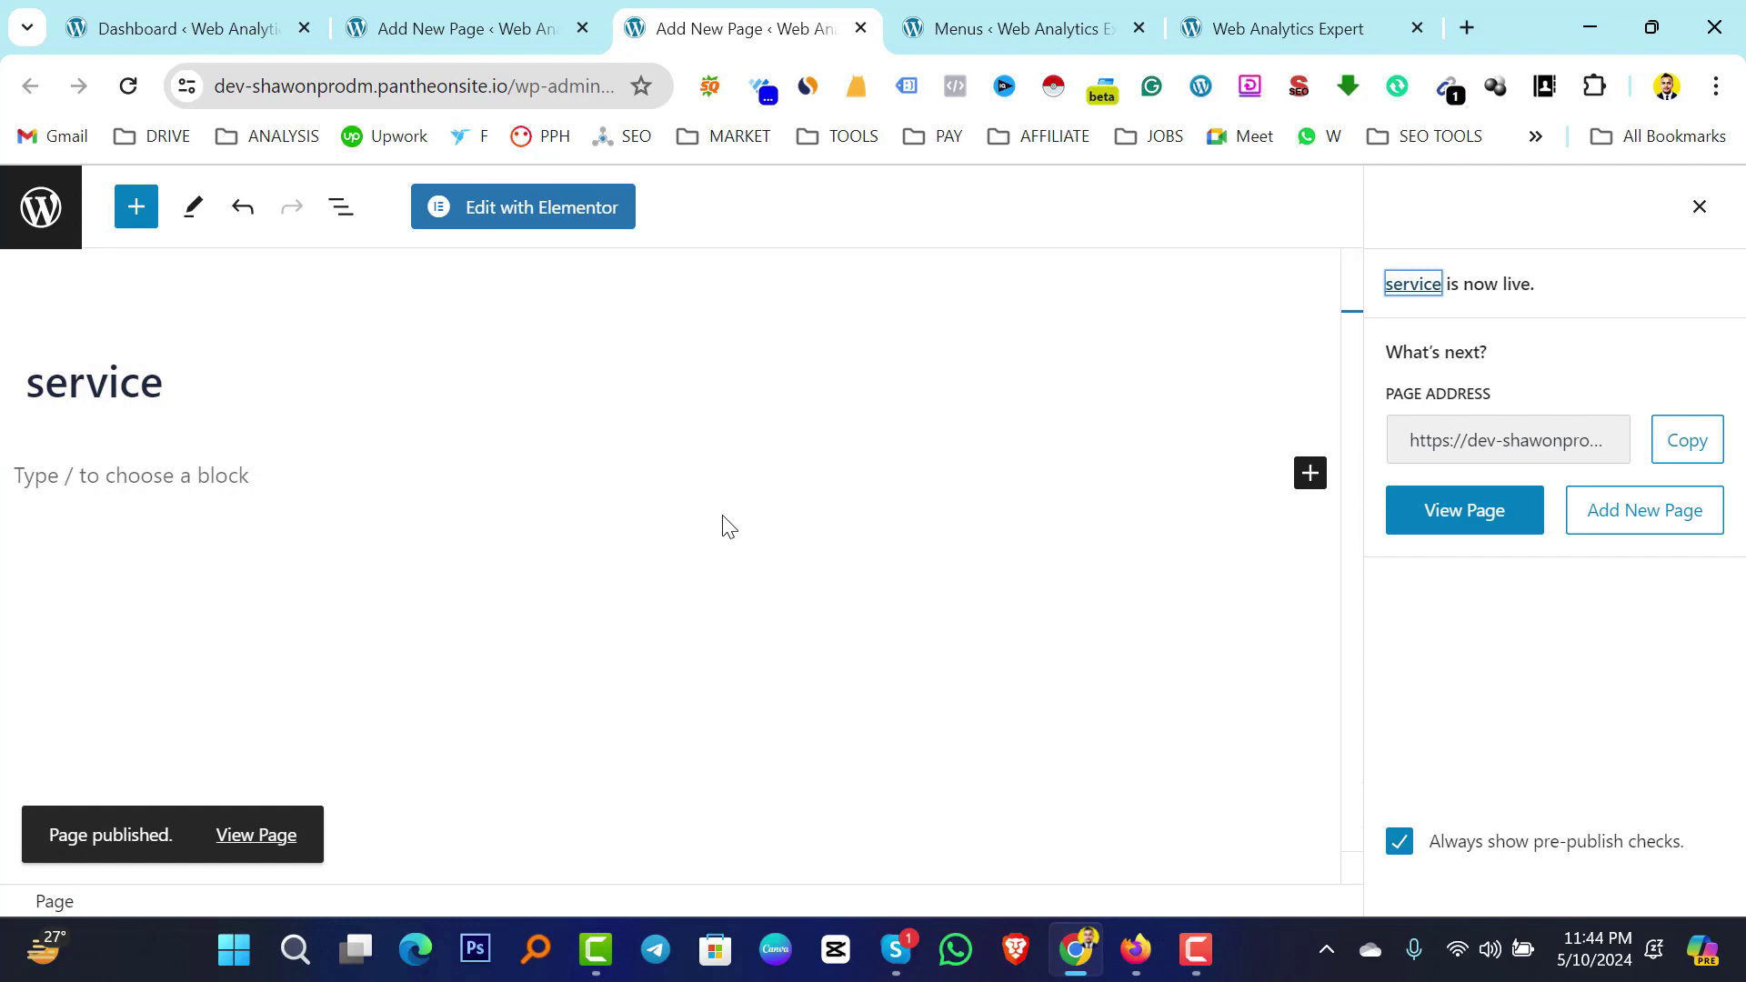
Go back to the menu editor and reload it so the newly published pages are listed.
click(435, 25)
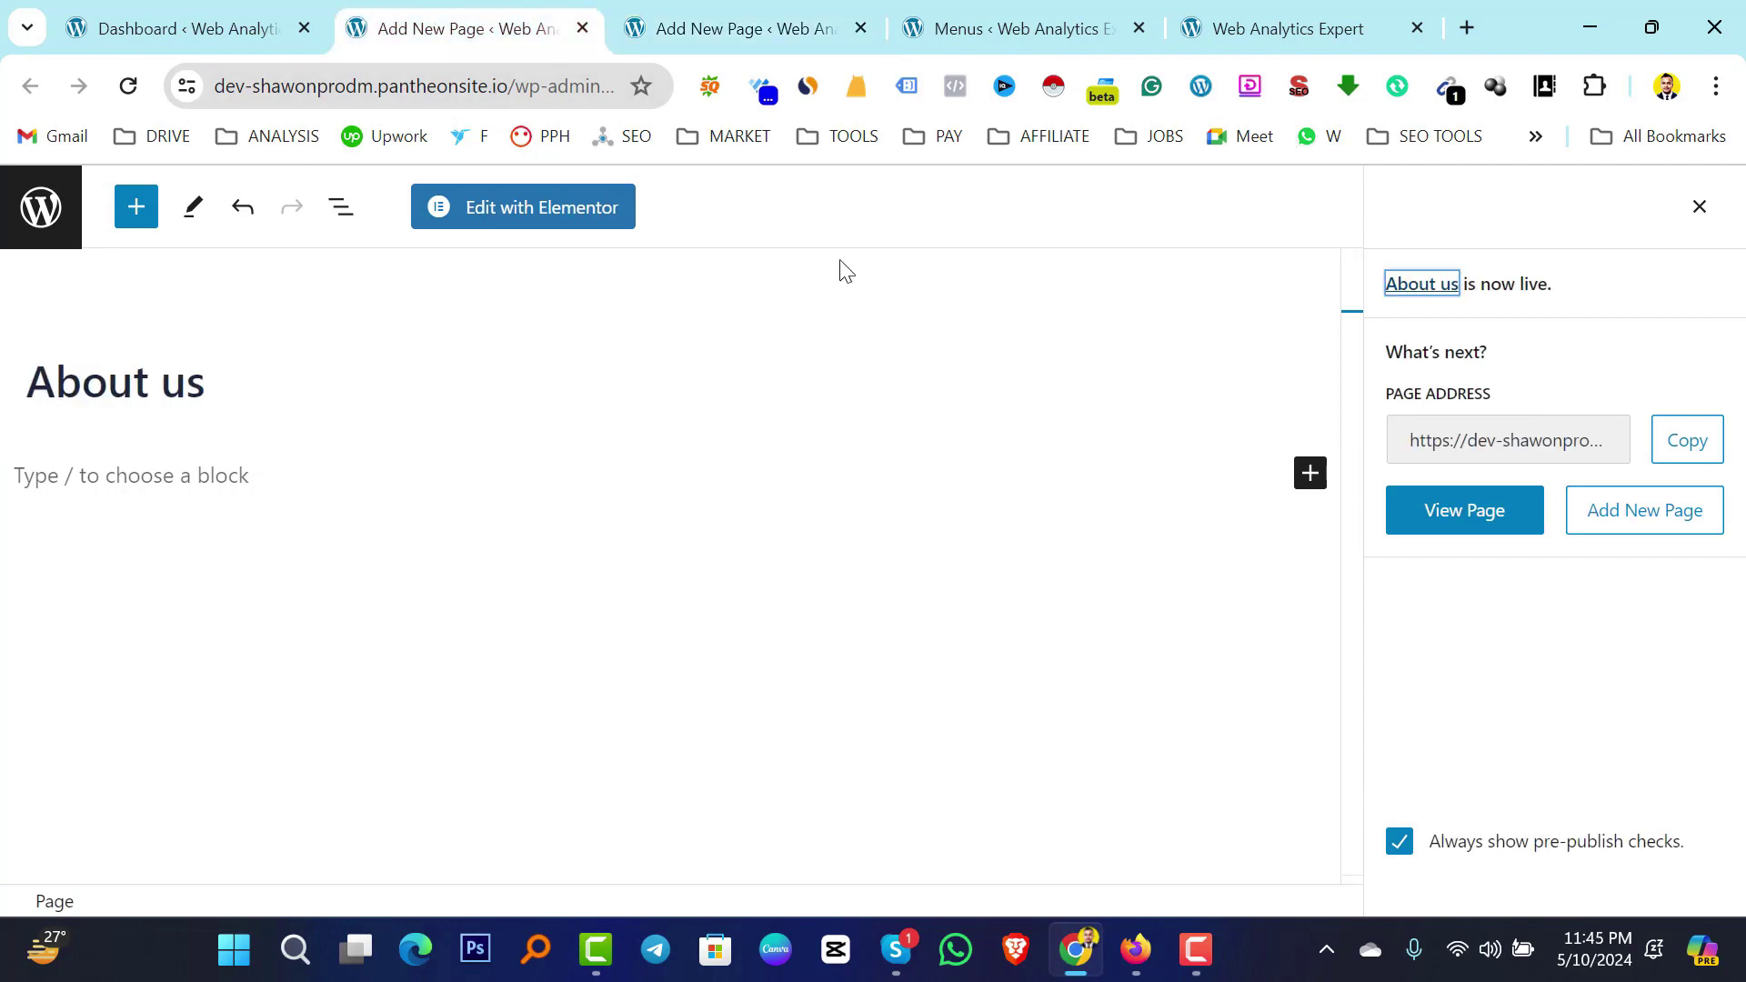
click(173, 18)
click(999, 16)
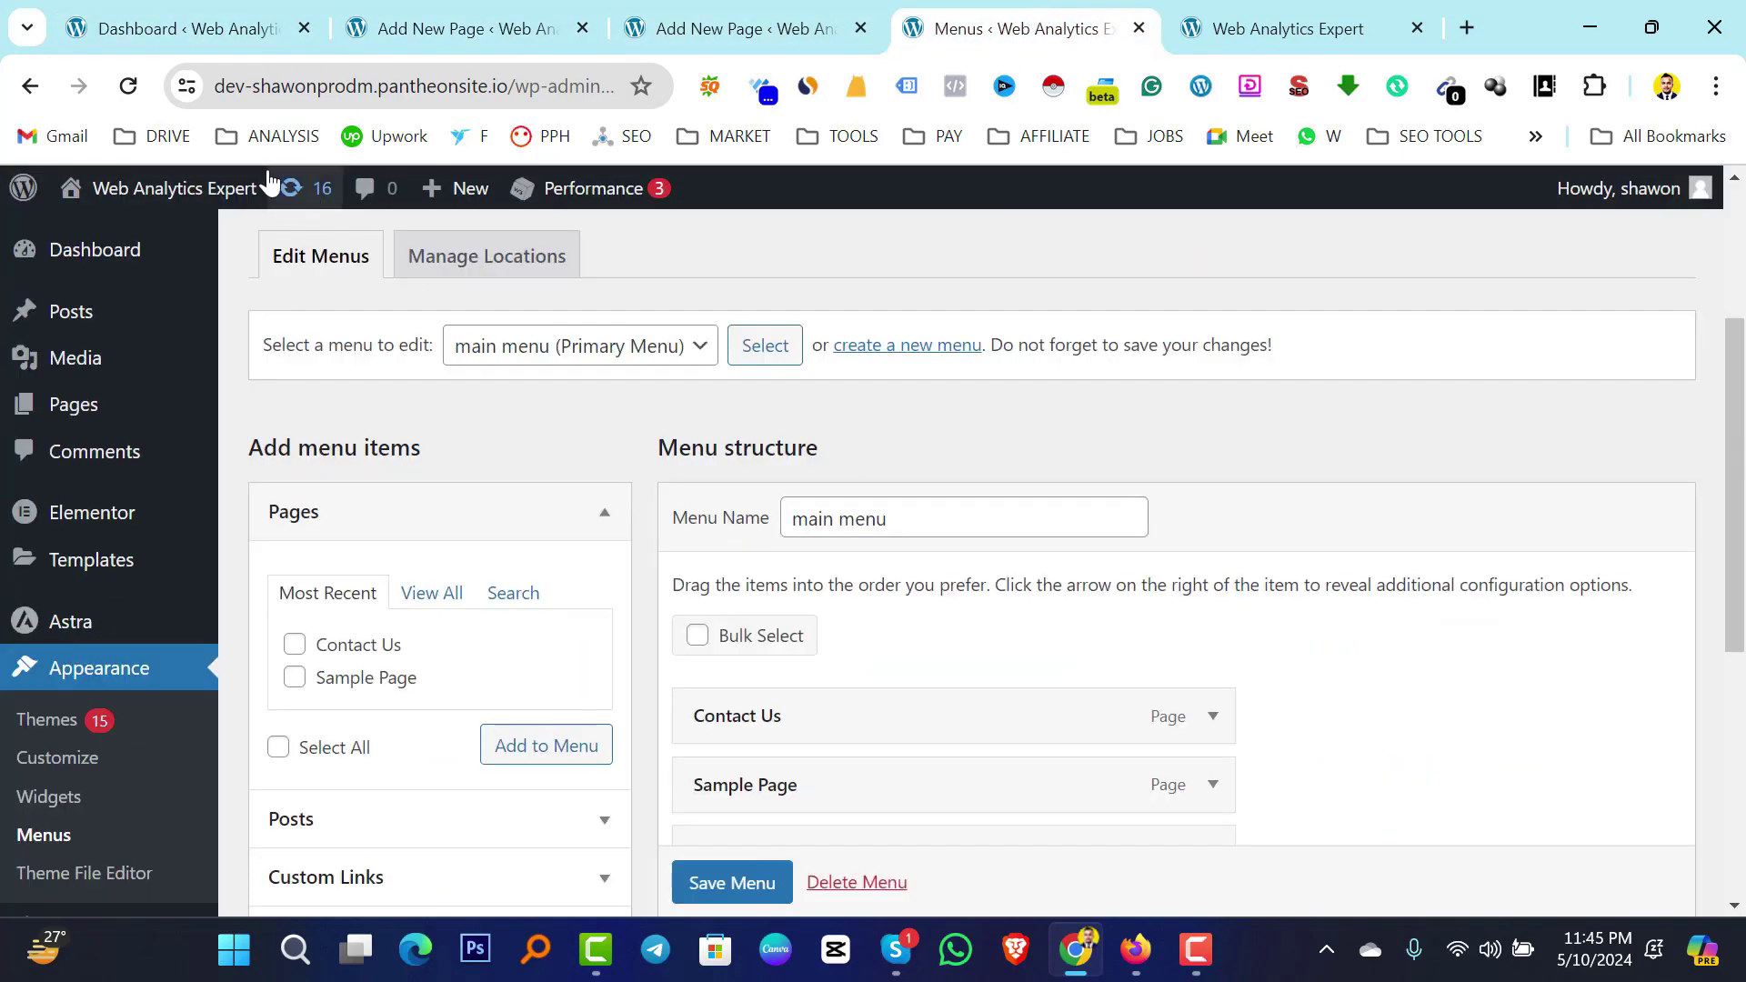
click(128, 85)
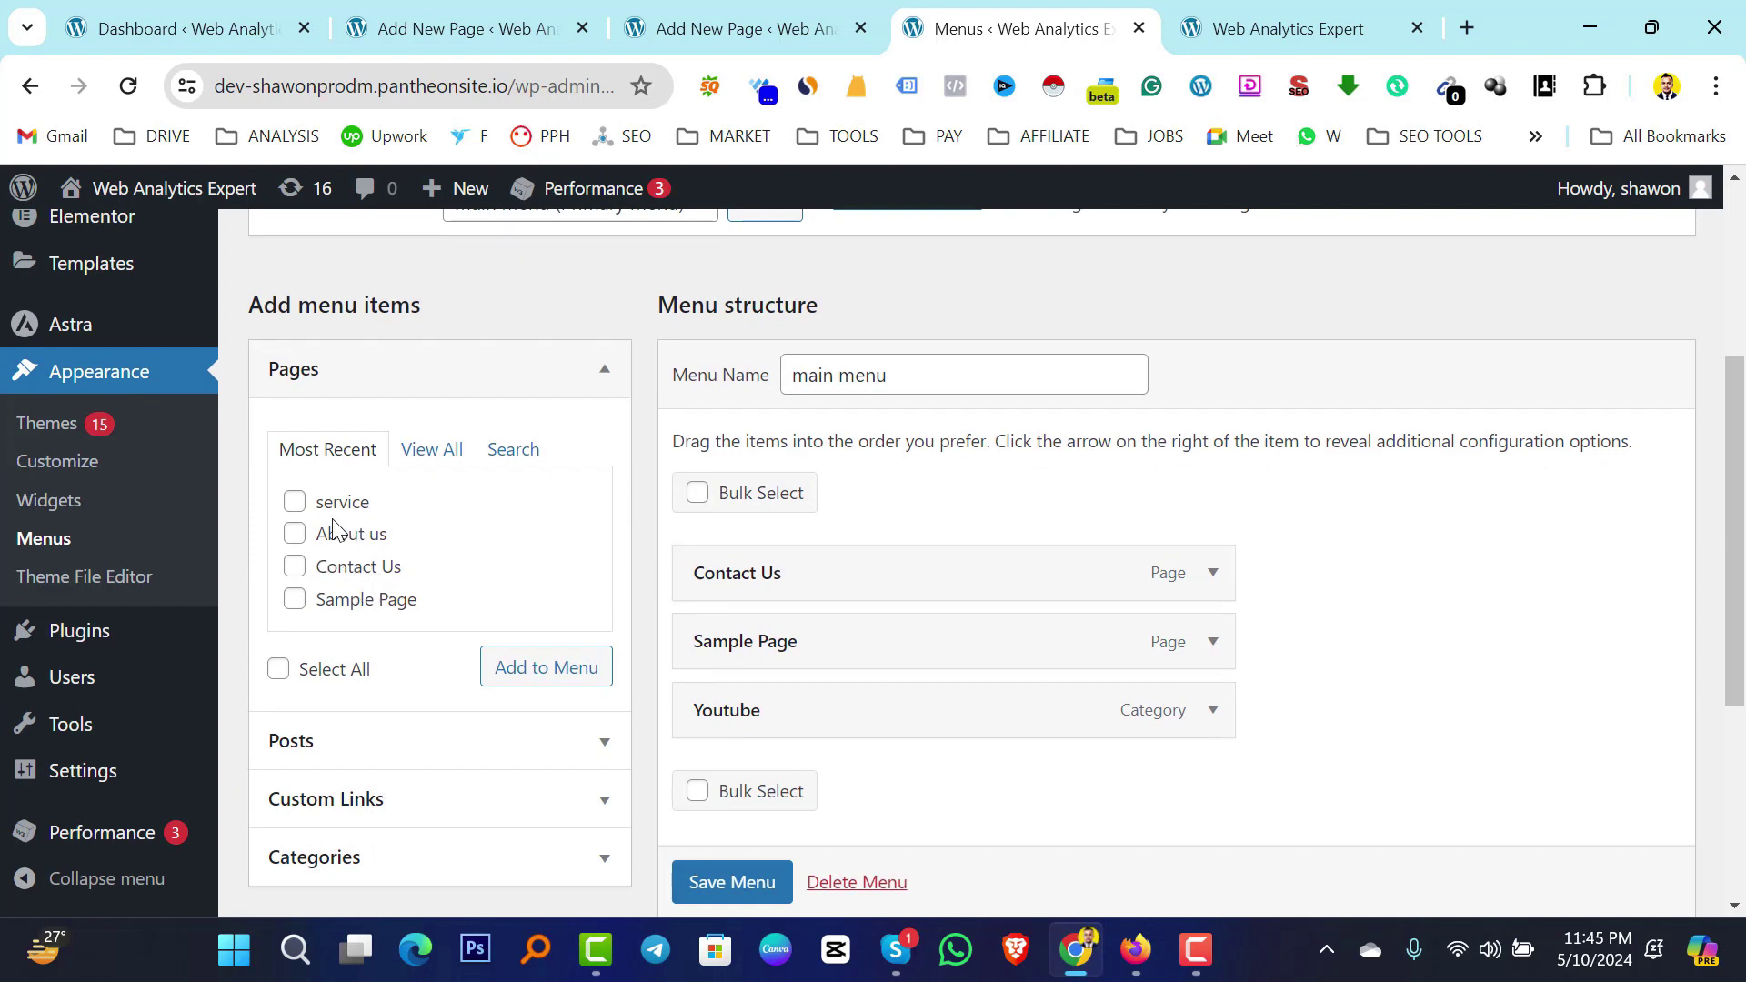
Add the service and About us pages to the main menu.
click(294, 501)
scroll(467, 521, down, 2)
scroll(468, 520, up, 2)
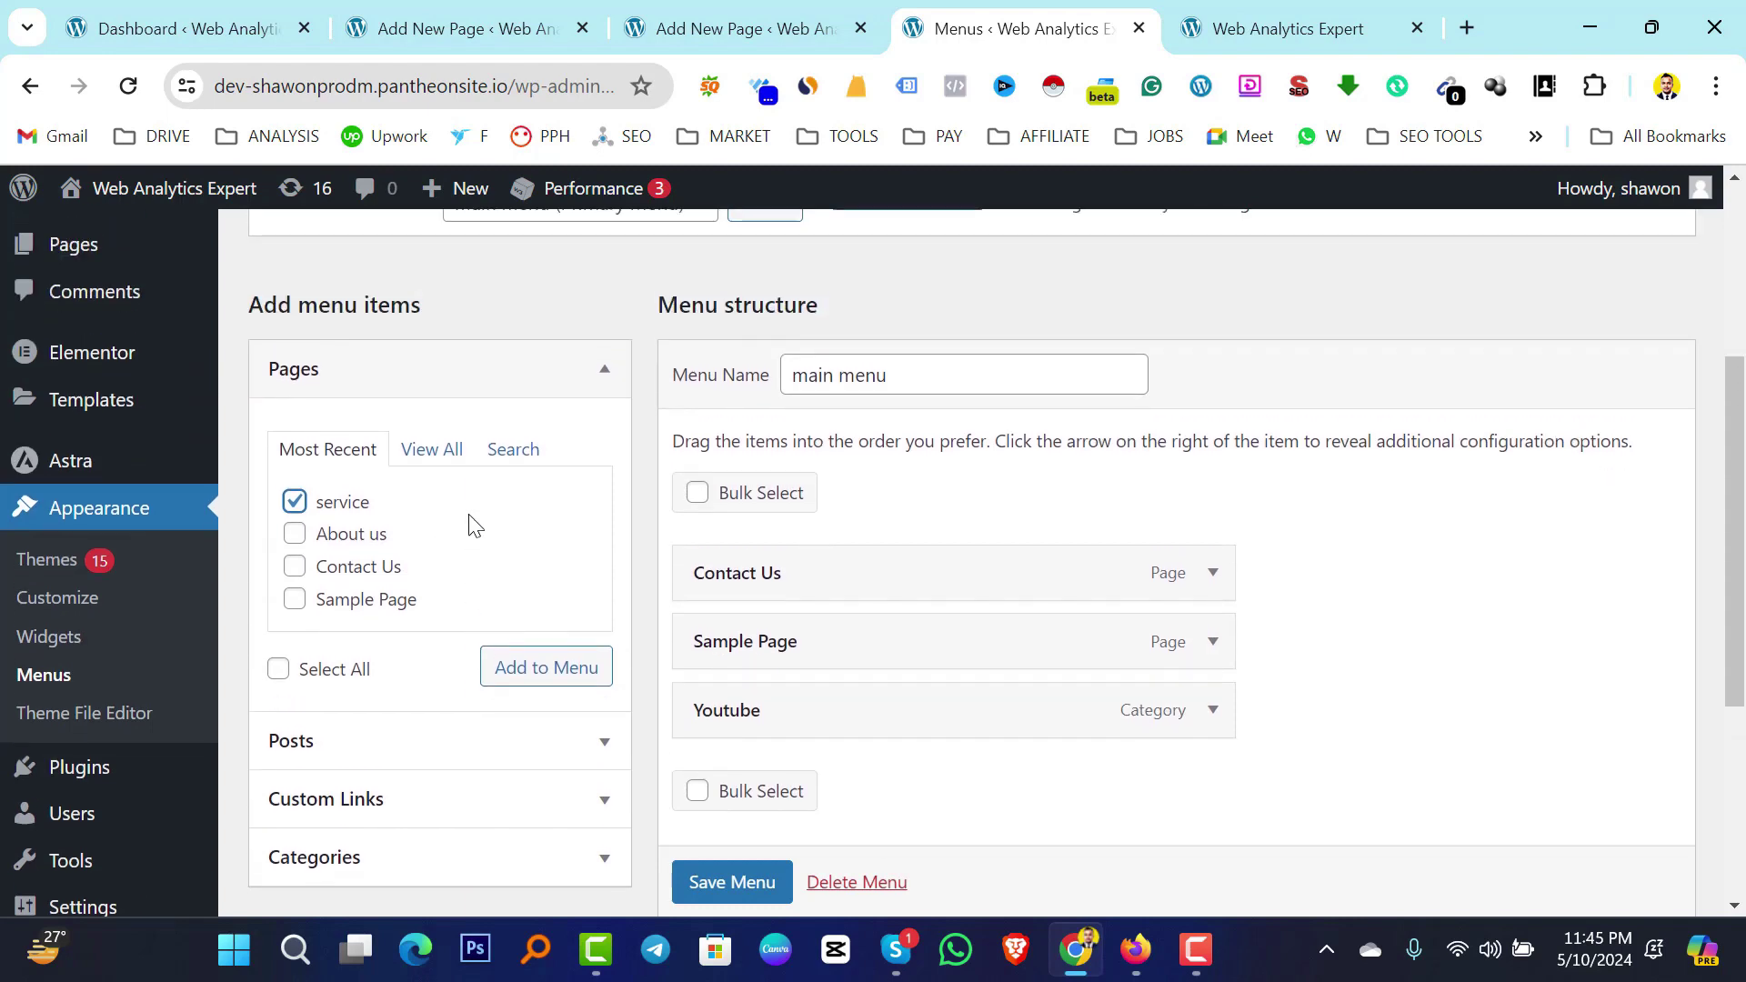
click(294, 534)
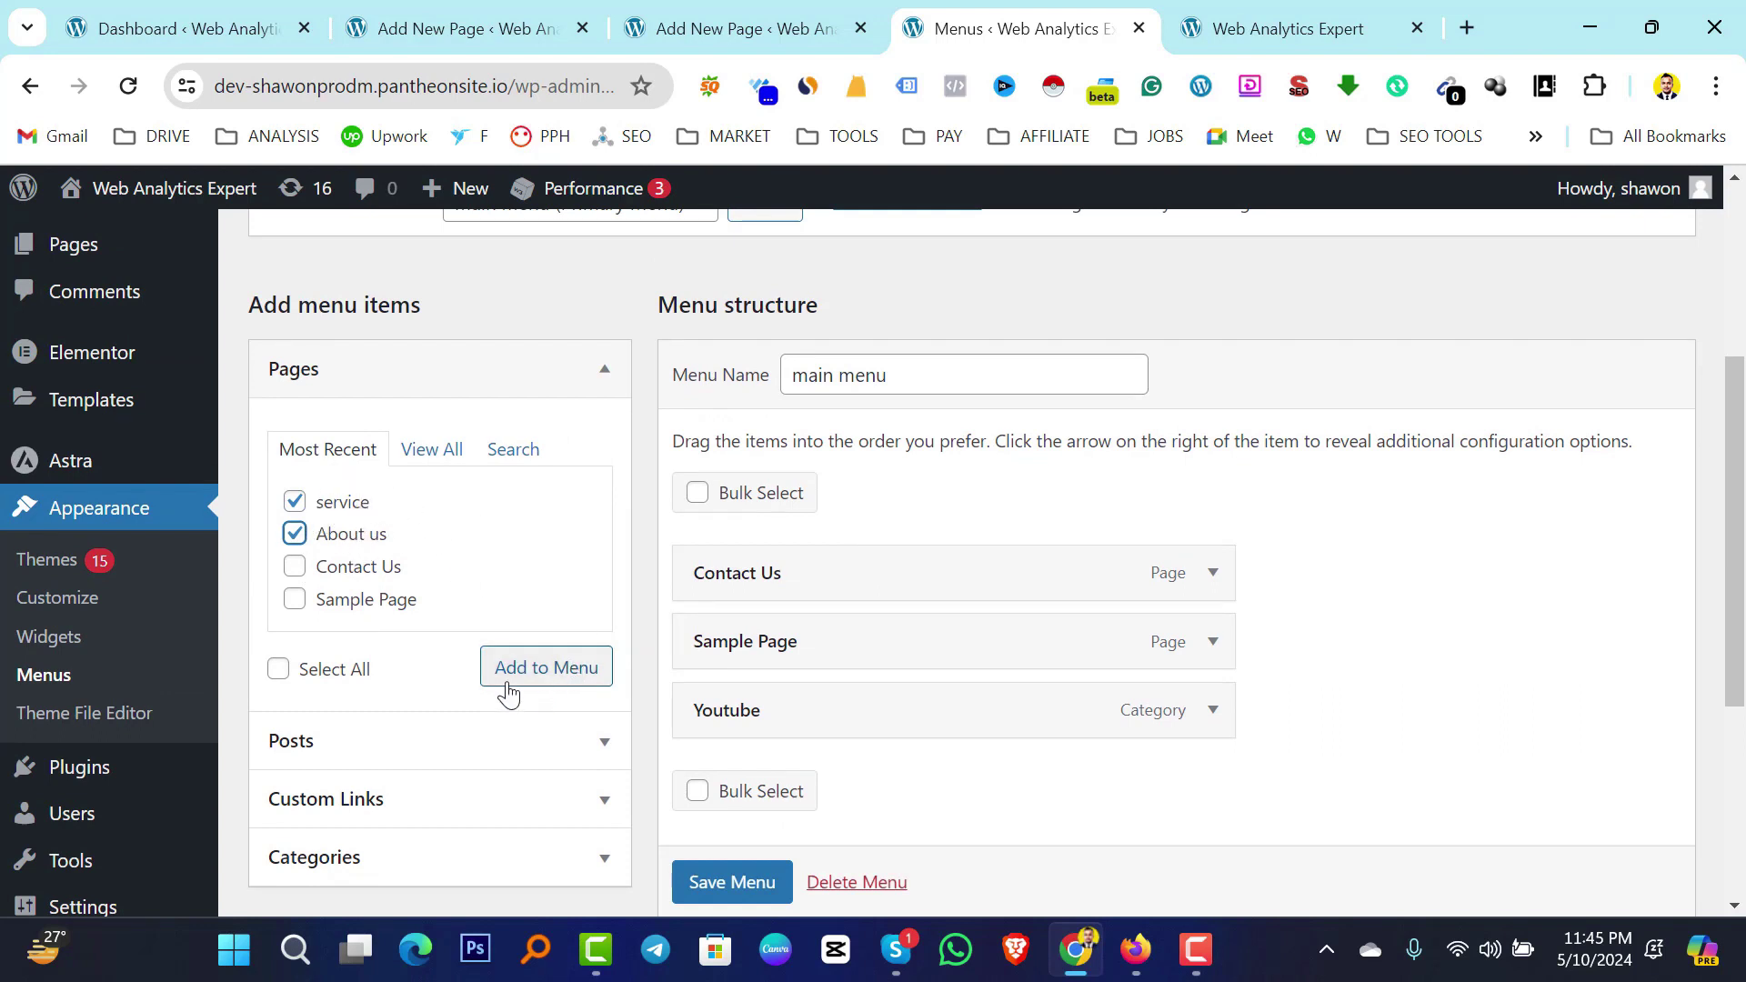
click(535, 673)
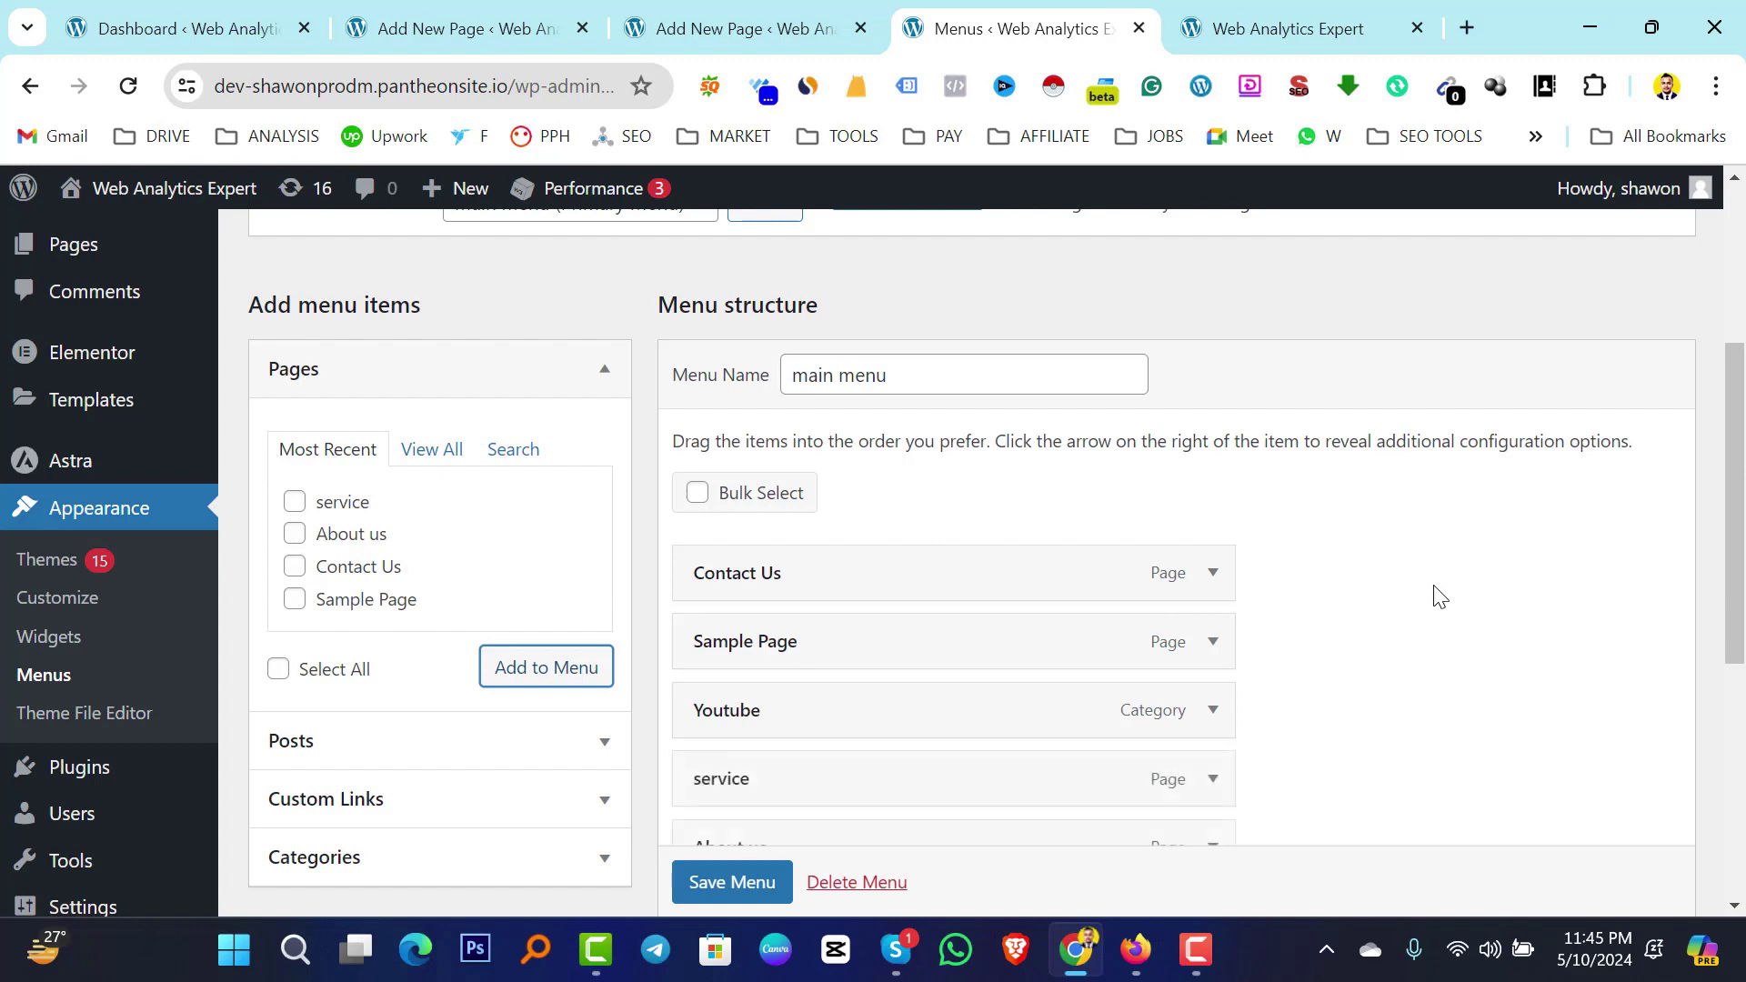
Save the main menu and reload the live site to check its header navigation.
scroll(1440, 596, down, 2)
scroll(740, 882, down, 1)
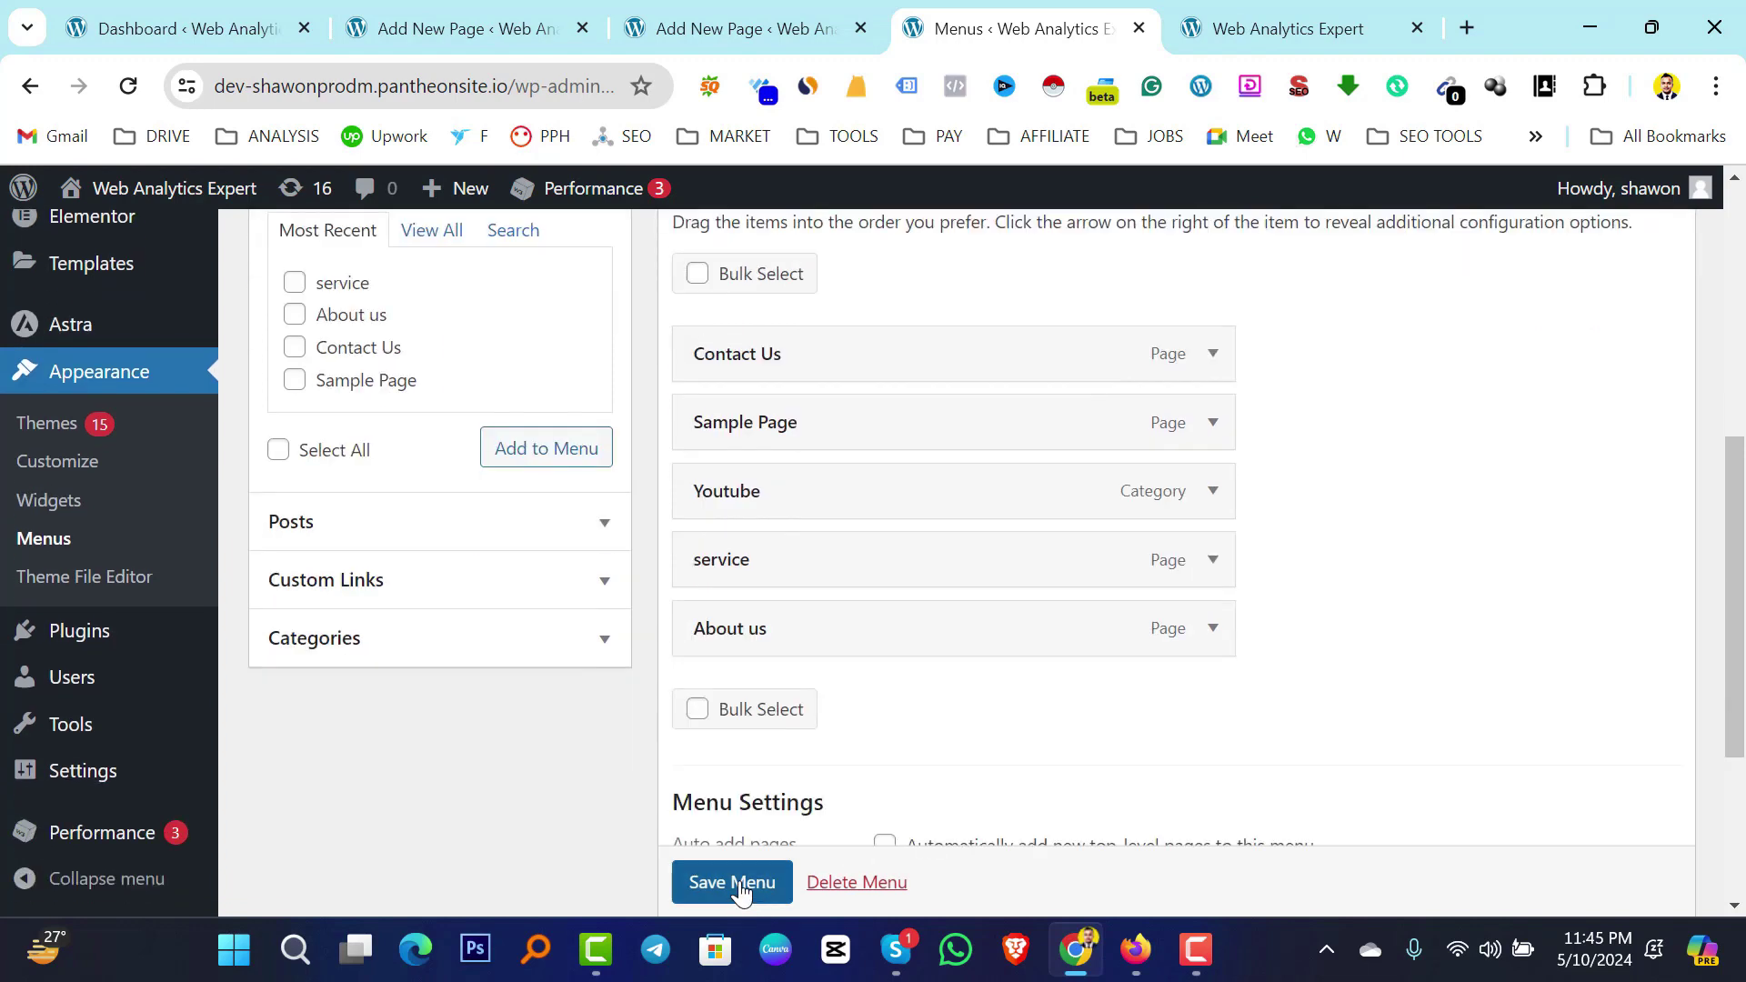
click(736, 882)
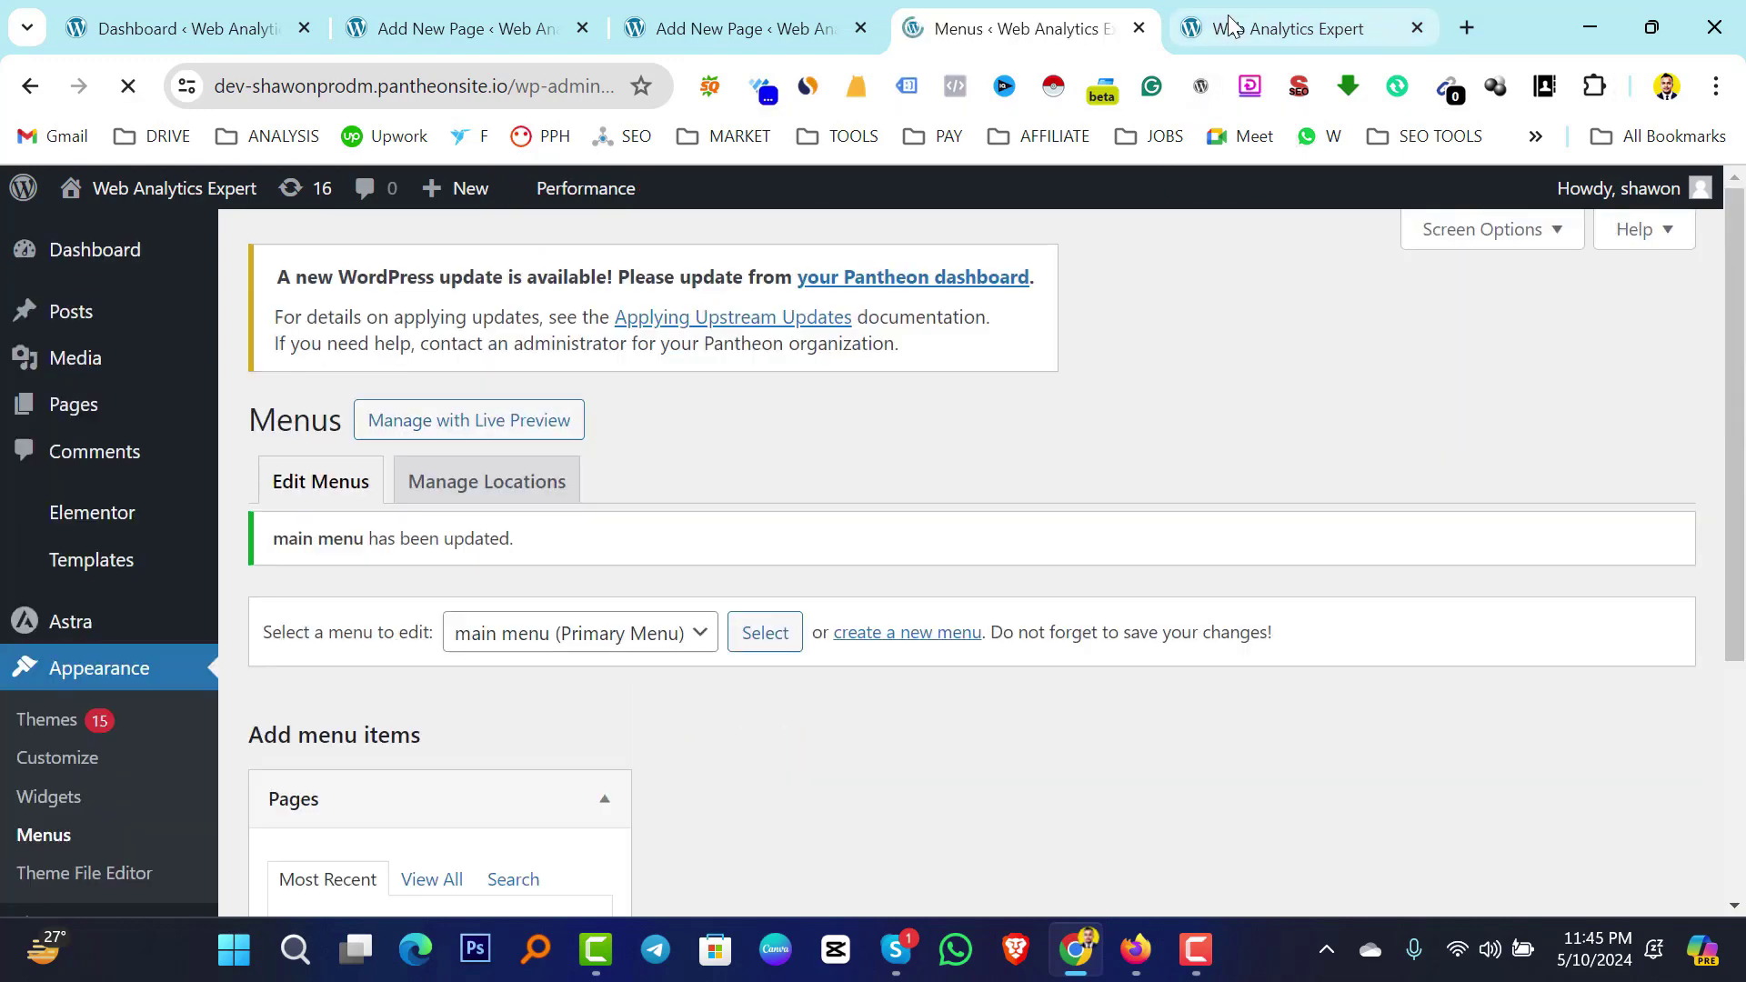
click(1229, 25)
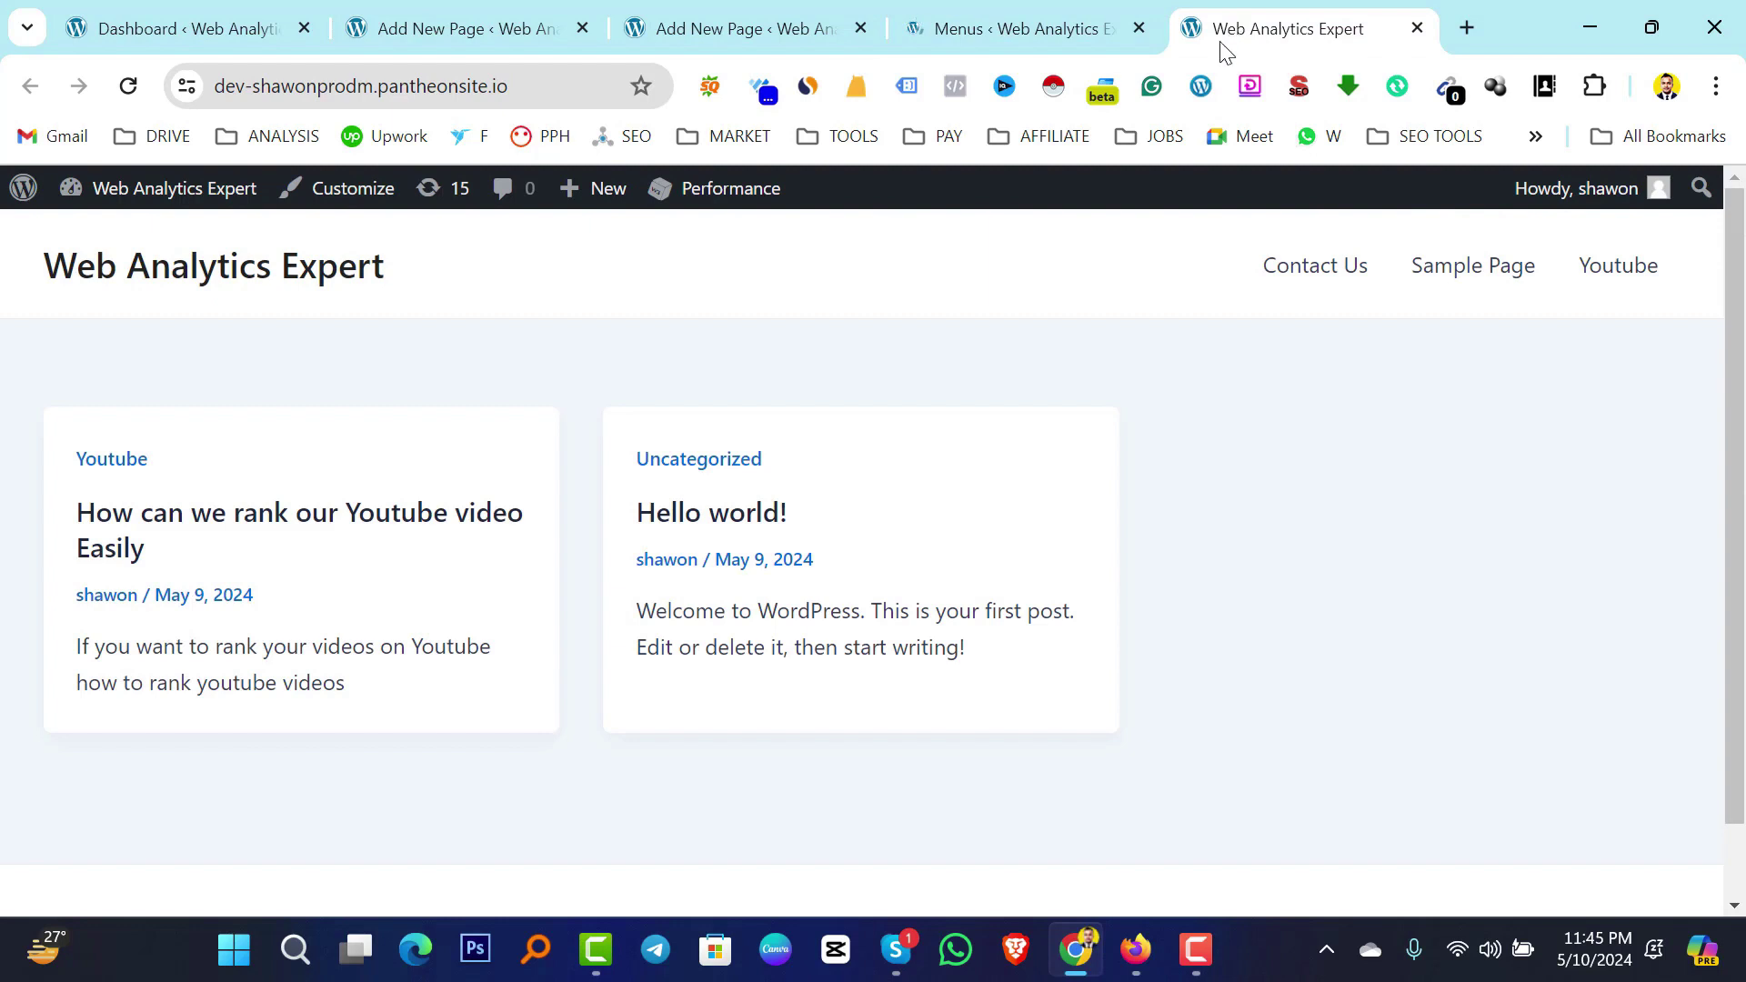
click(127, 88)
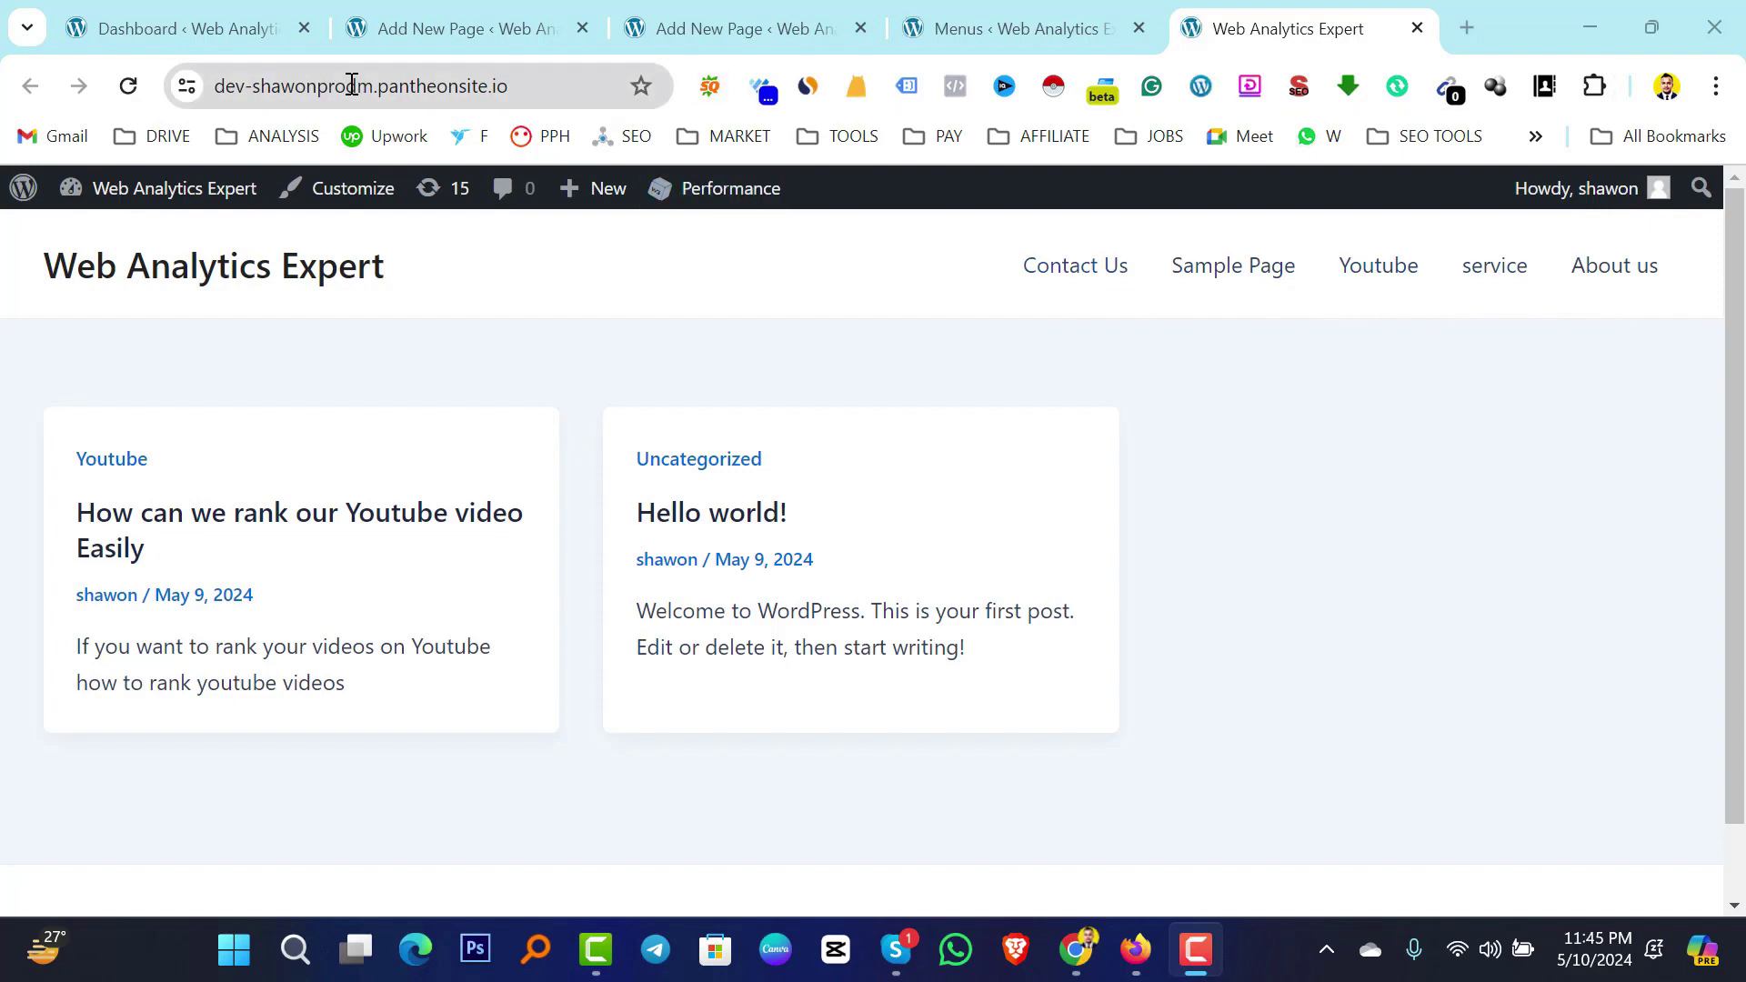
Close the browser tabs of the published service and About us pages and return to the dashboard.
click(710, 26)
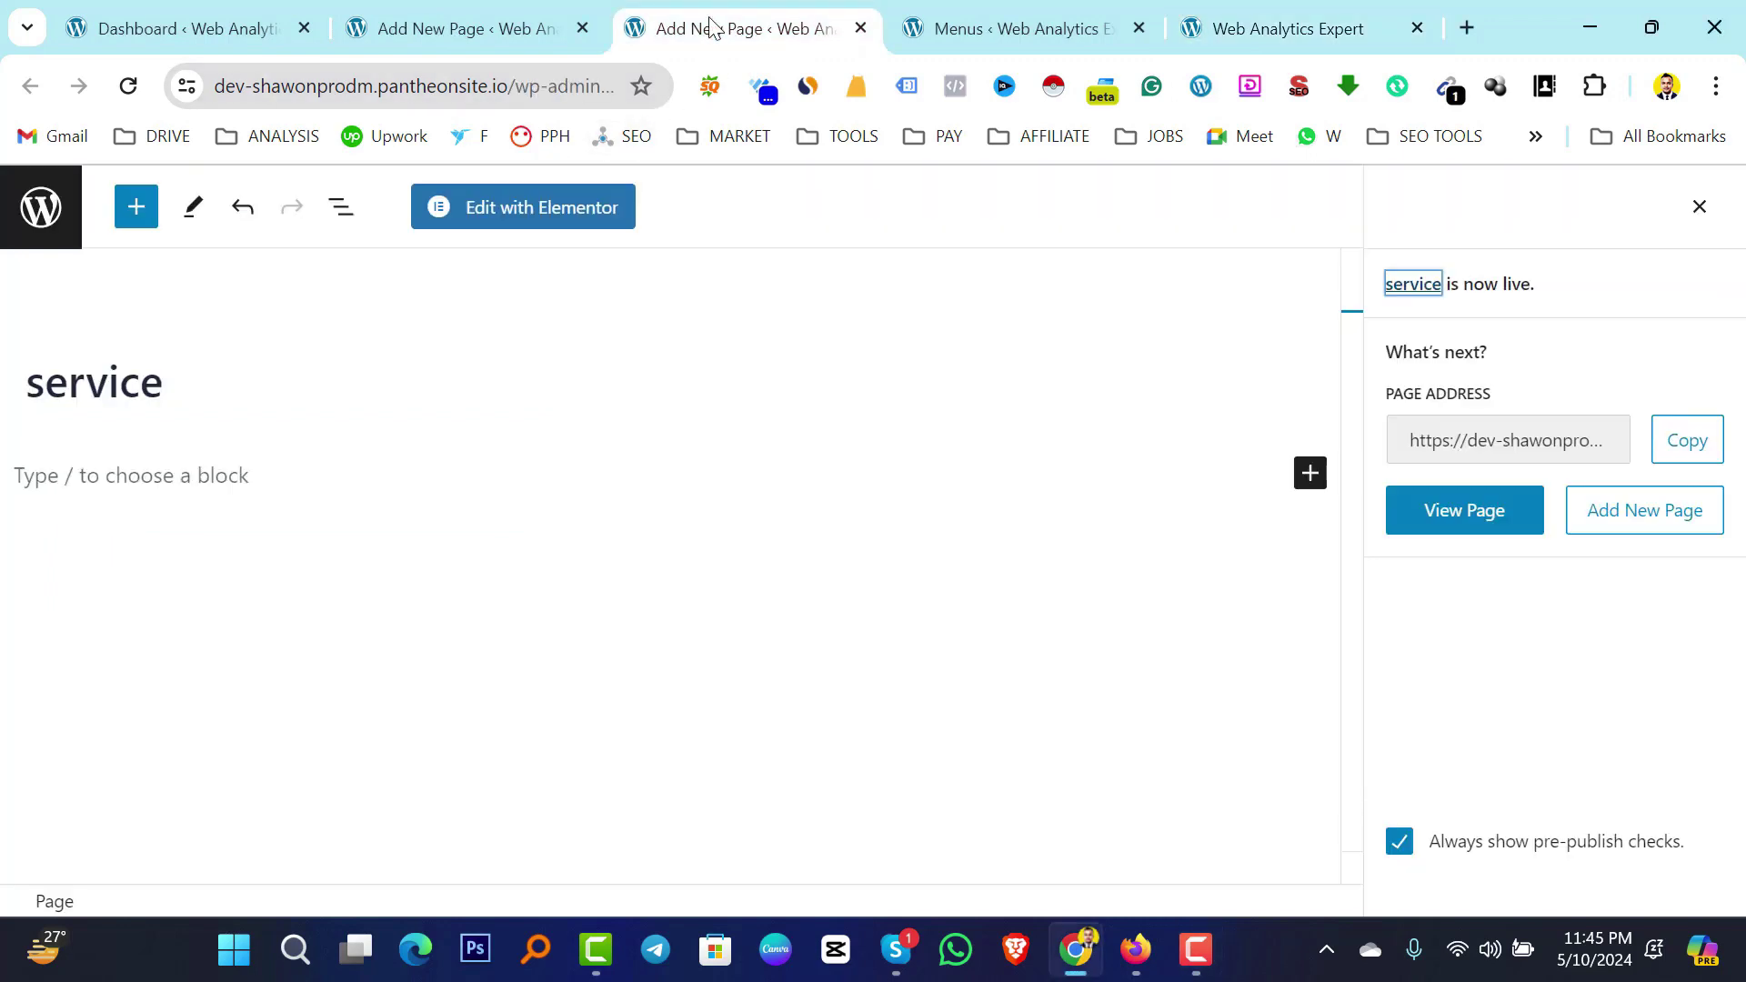
click(500, 46)
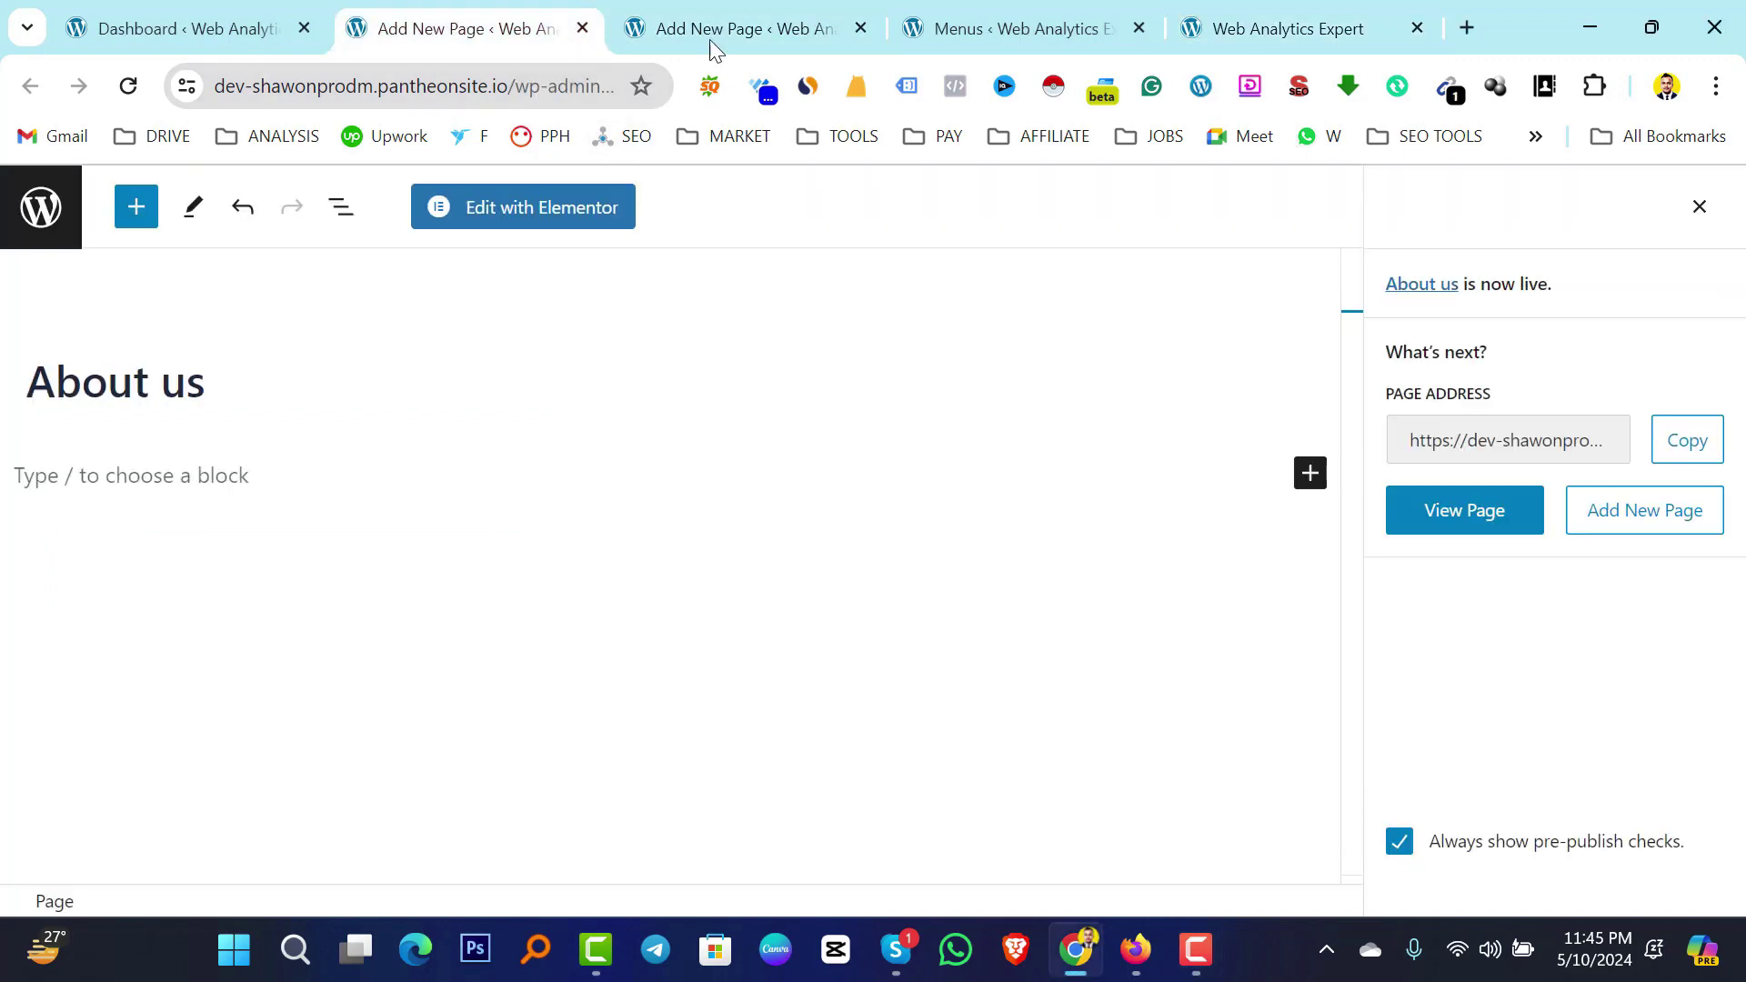
click(583, 30)
click(583, 30)
click(221, 28)
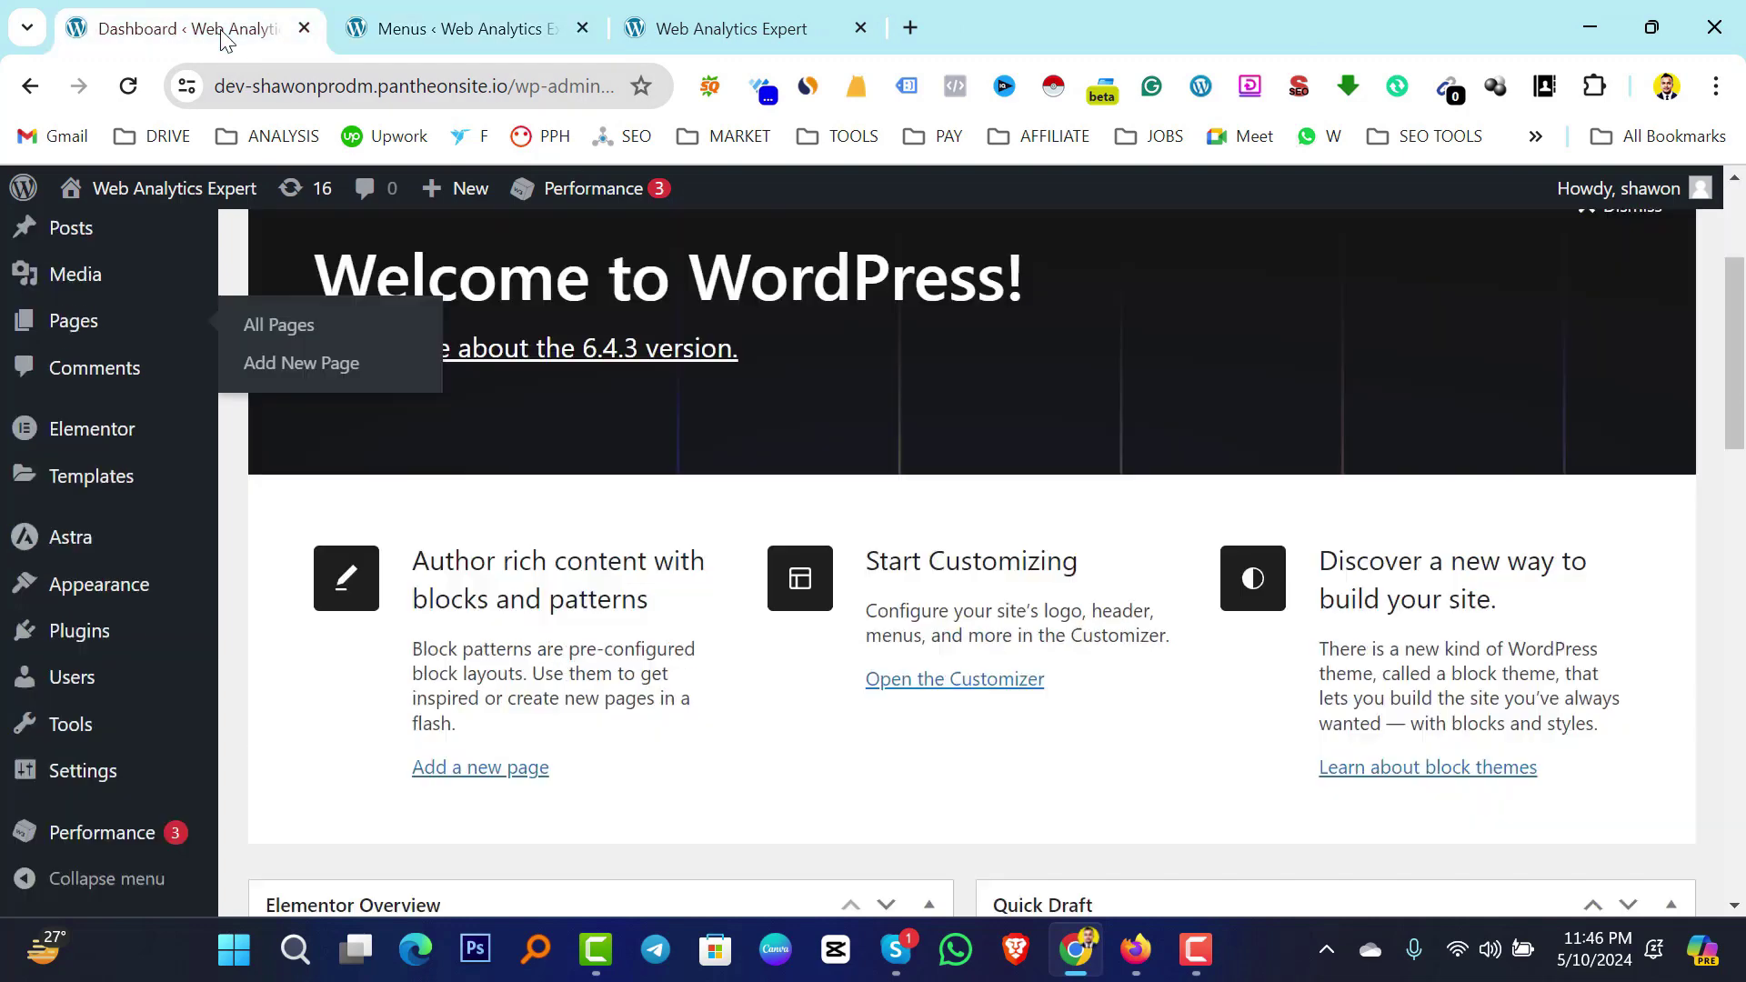
Reorder the main menu so About us comes first, service second and Contact Us last.
click(556, 32)
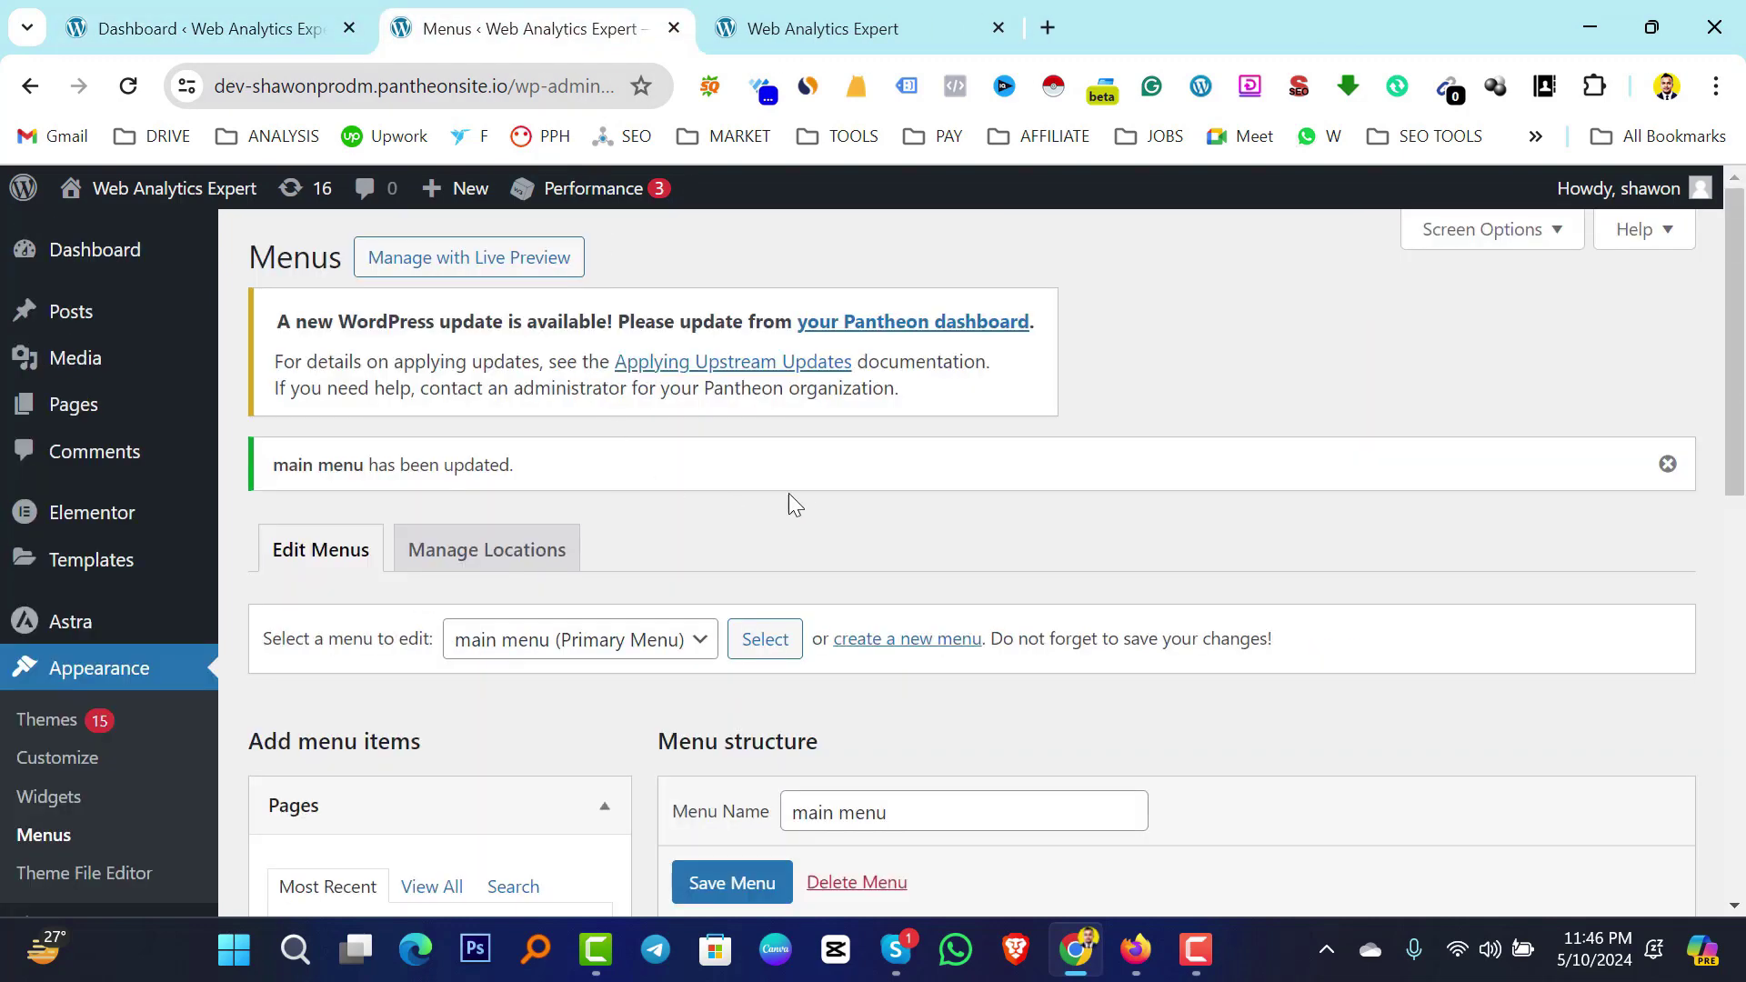
scroll(800, 491, down, 6)
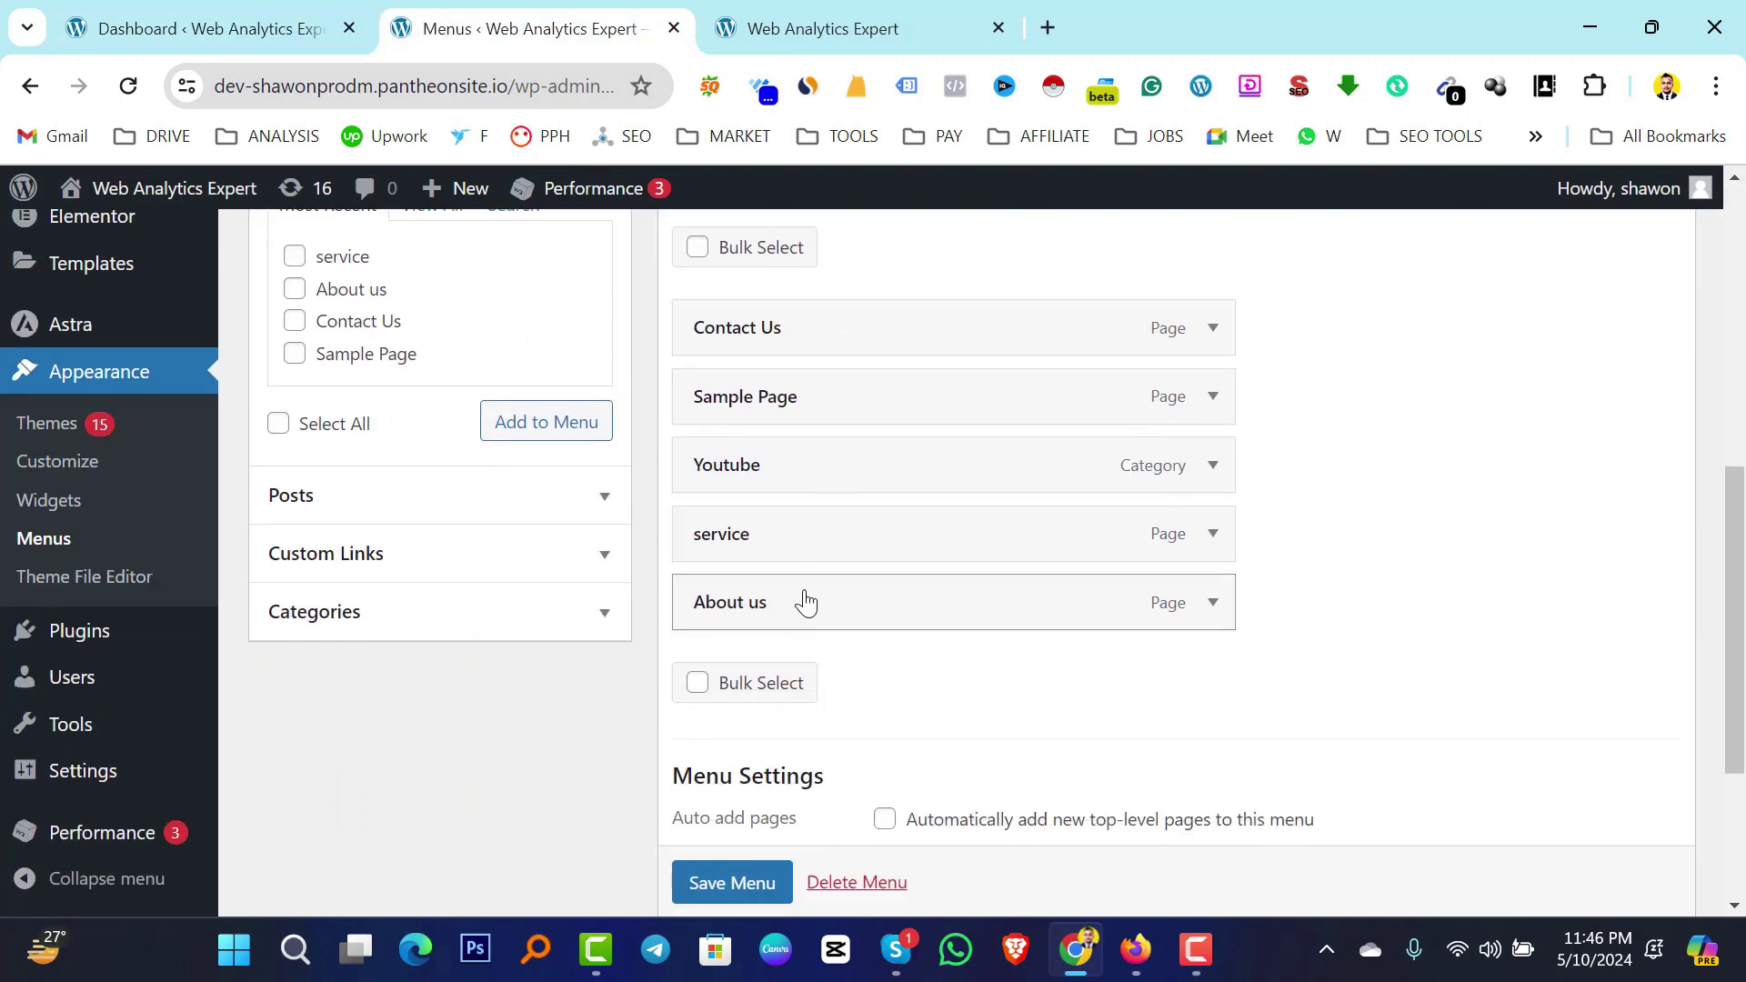
drag(764, 604, 768, 339)
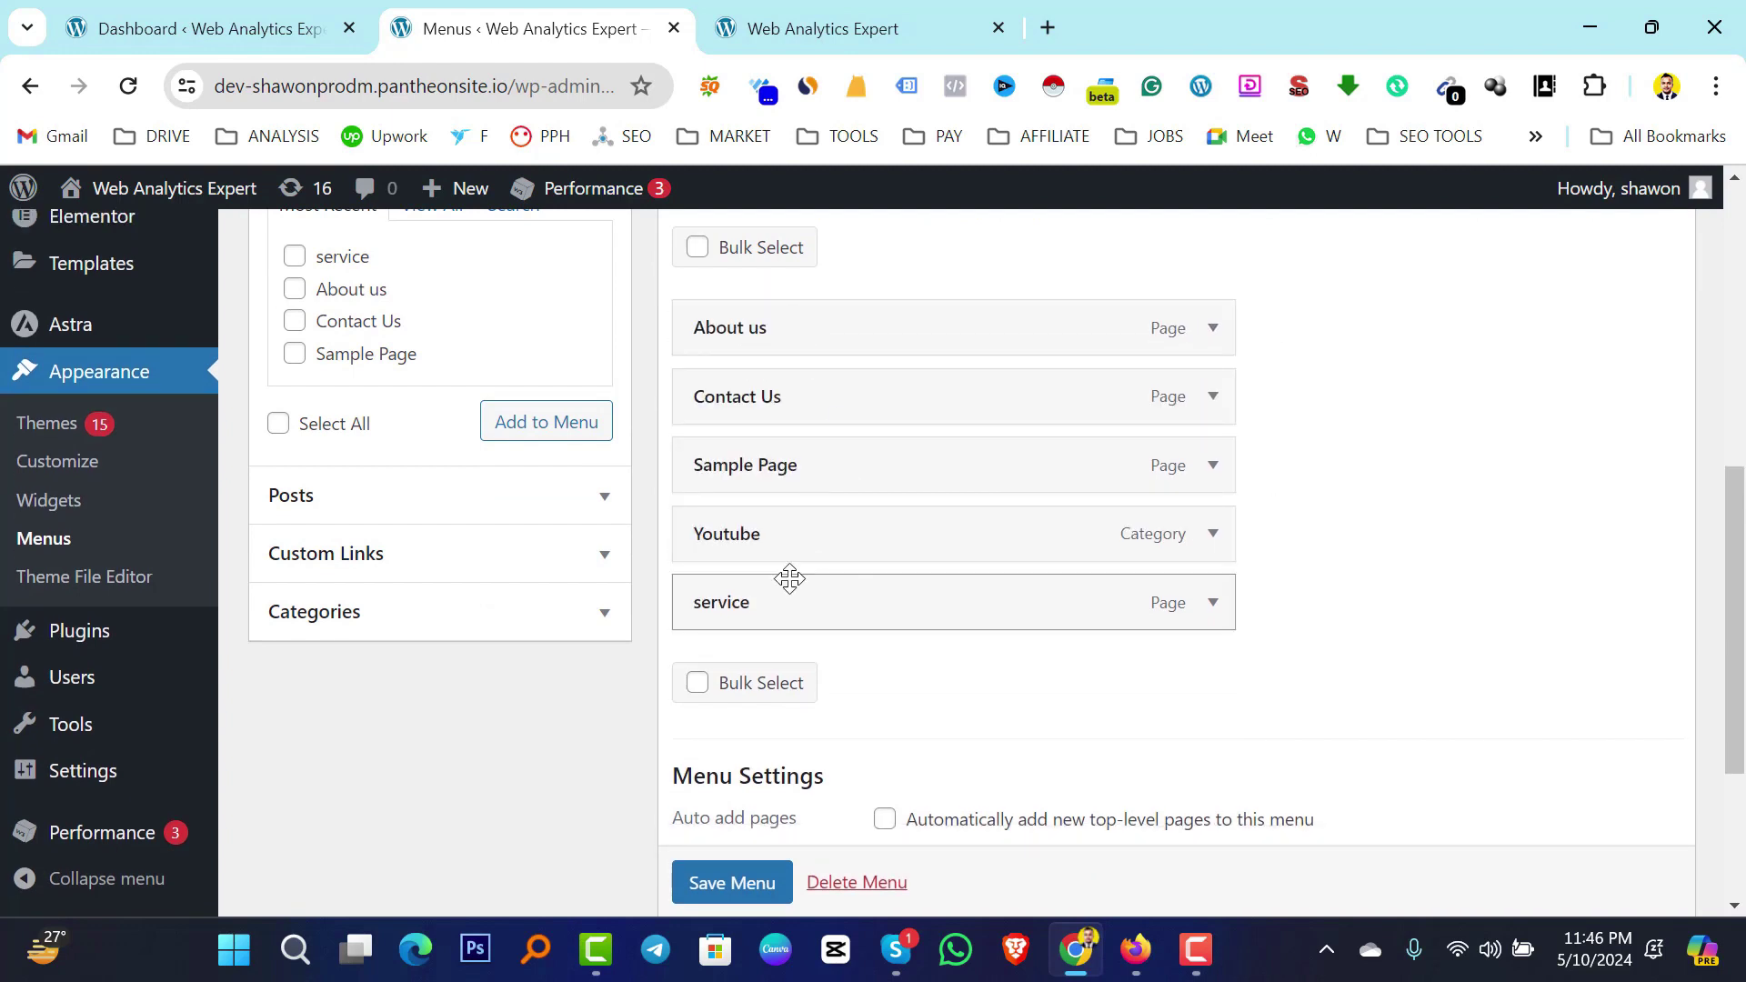
drag(788, 604, 791, 398)
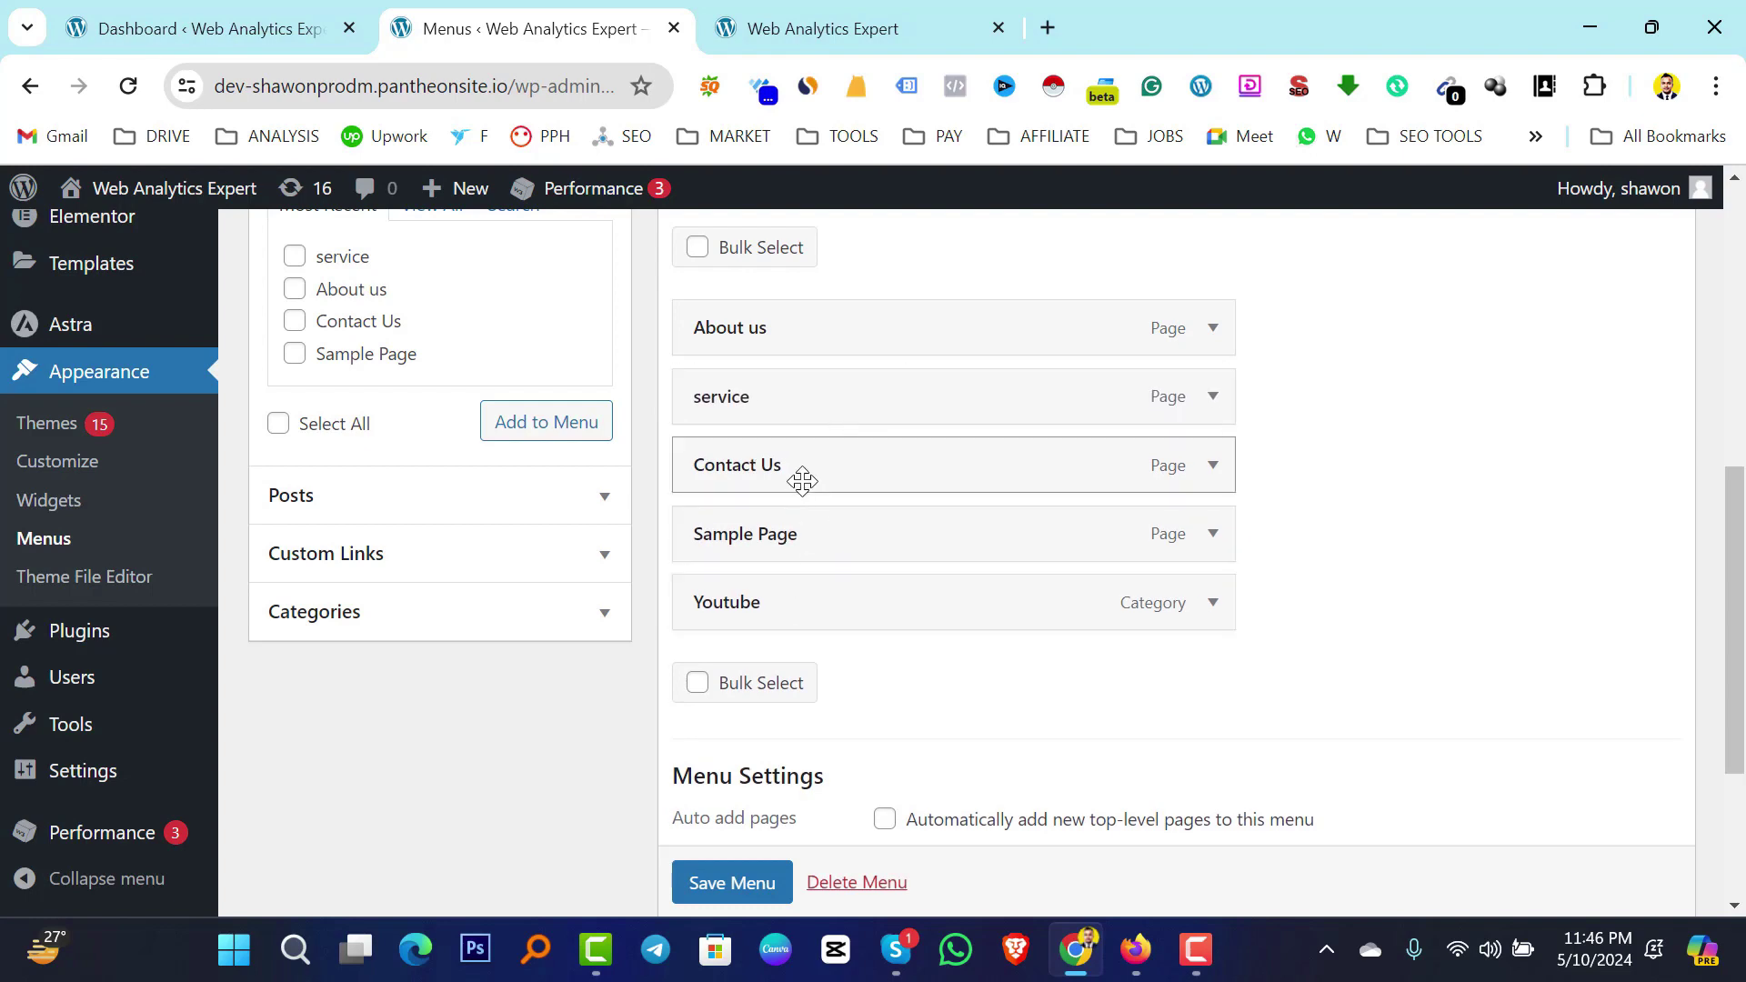
drag(805, 482, 798, 607)
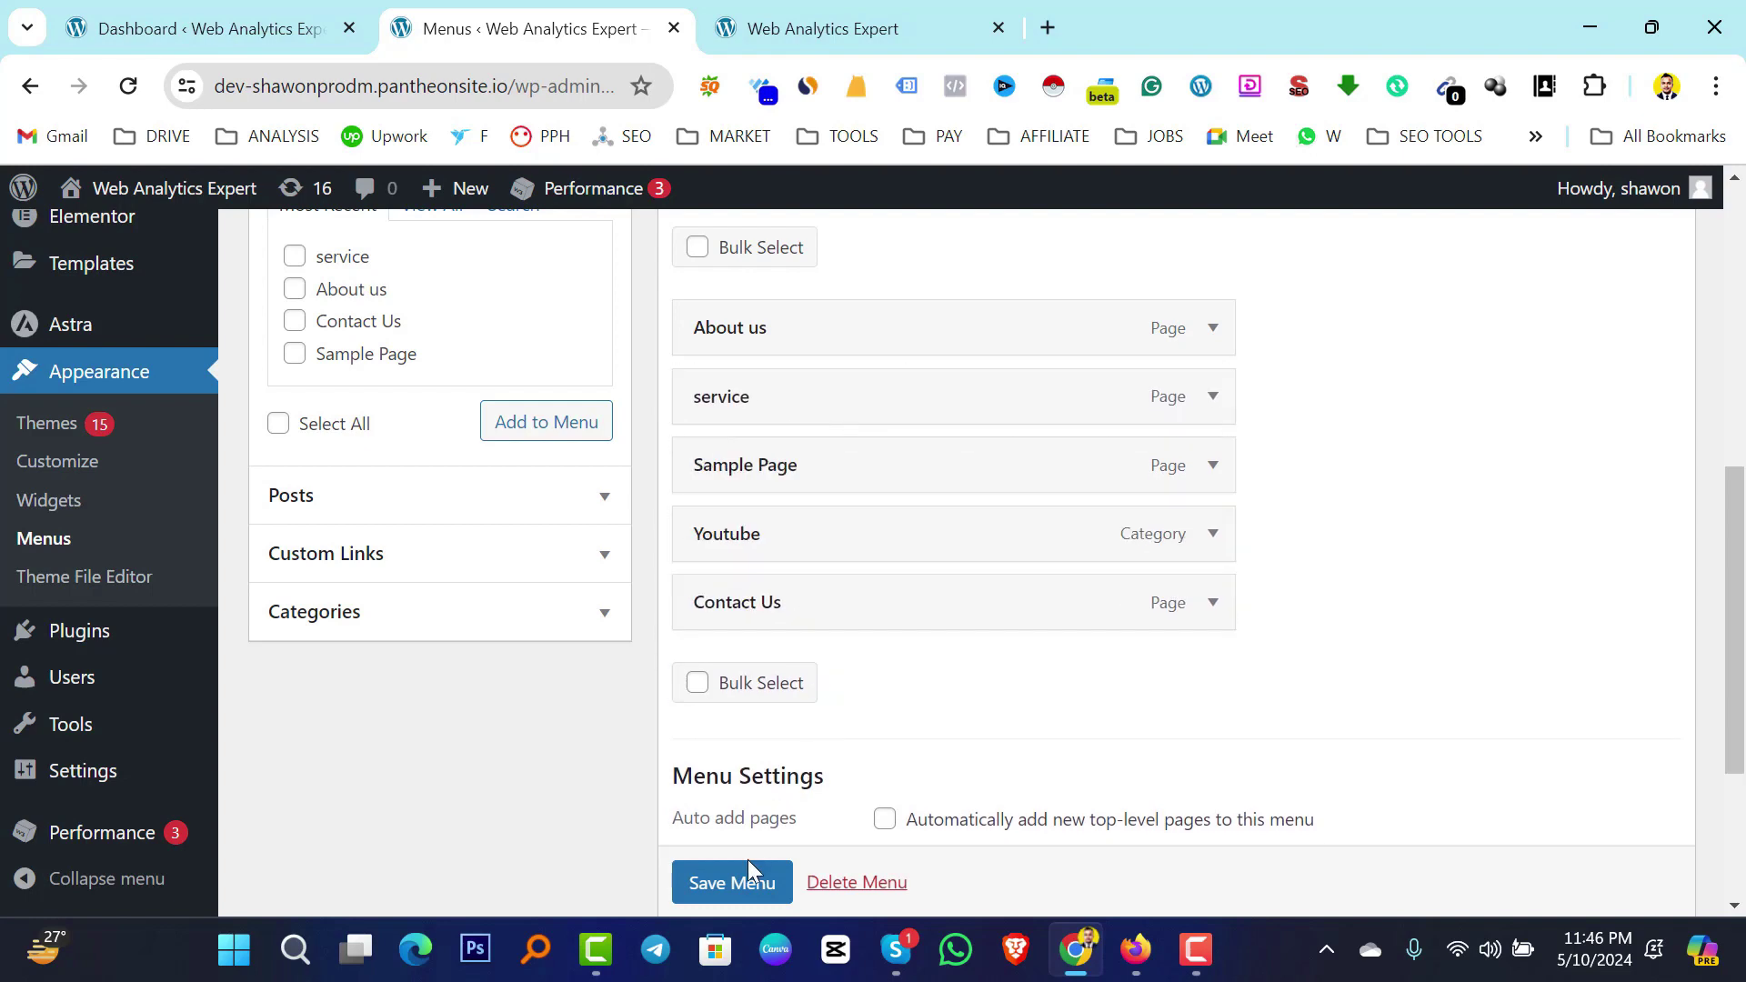
Save the reordered menu and refresh the live site to check the order of the header items.
scroll(727, 896, down, 1)
click(727, 887)
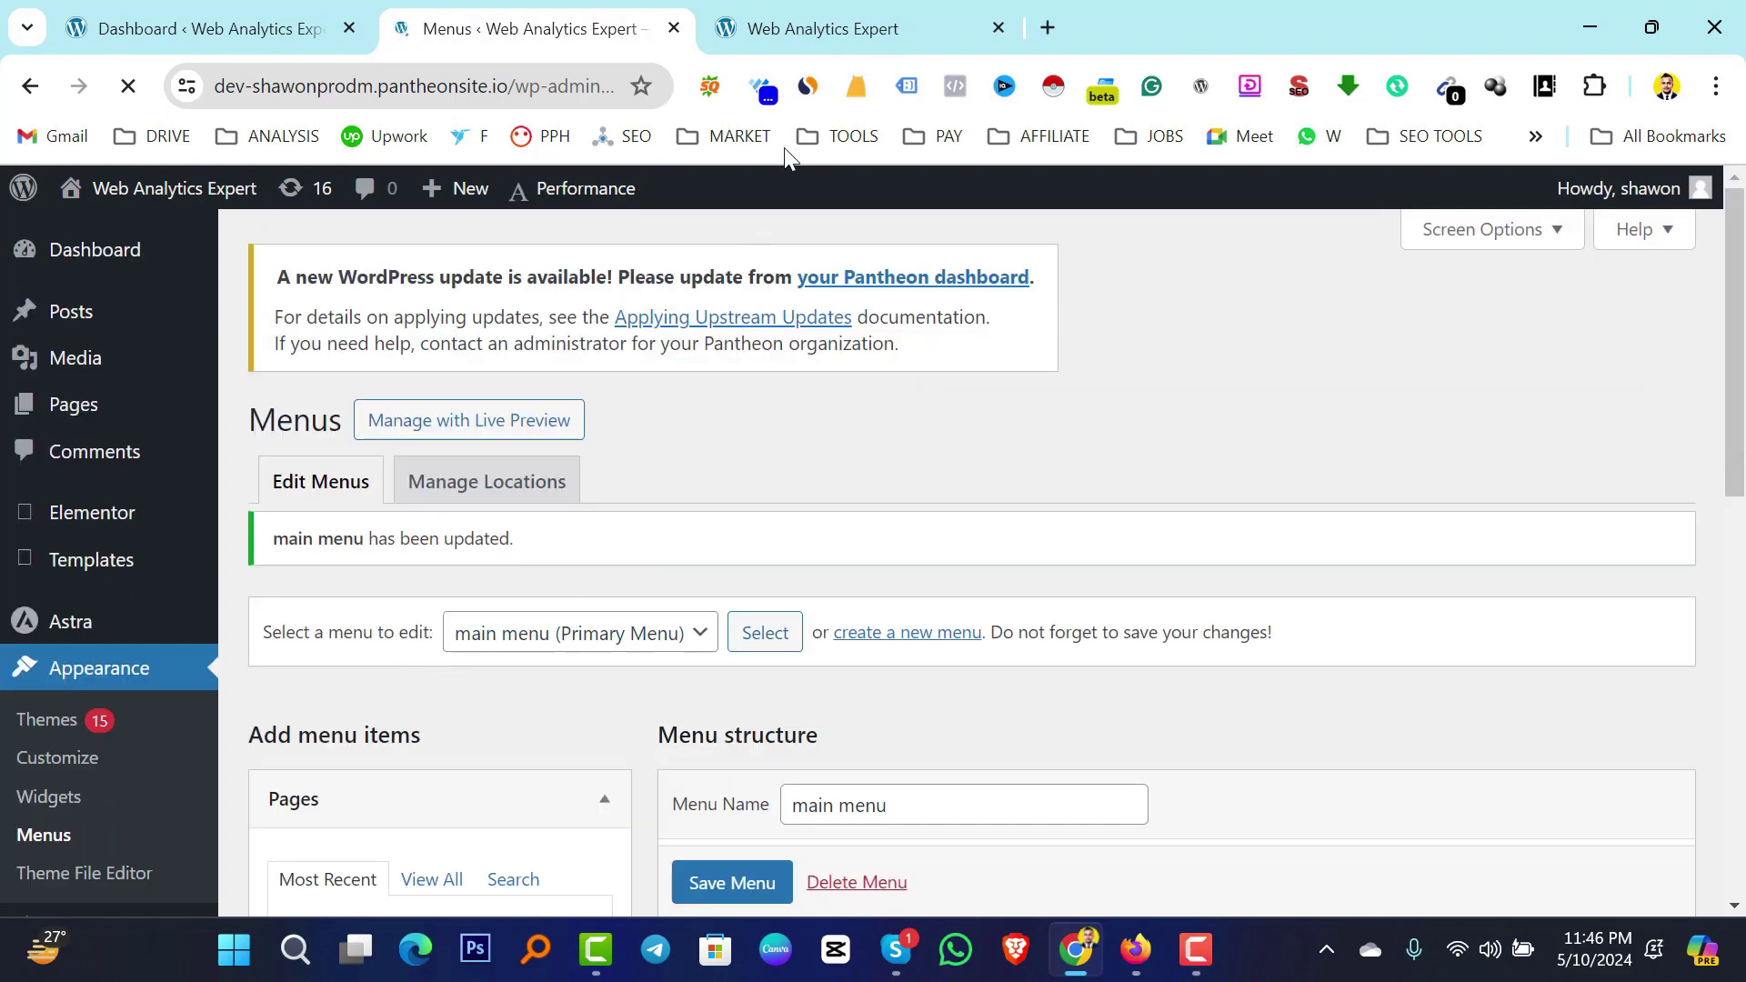
click(822, 27)
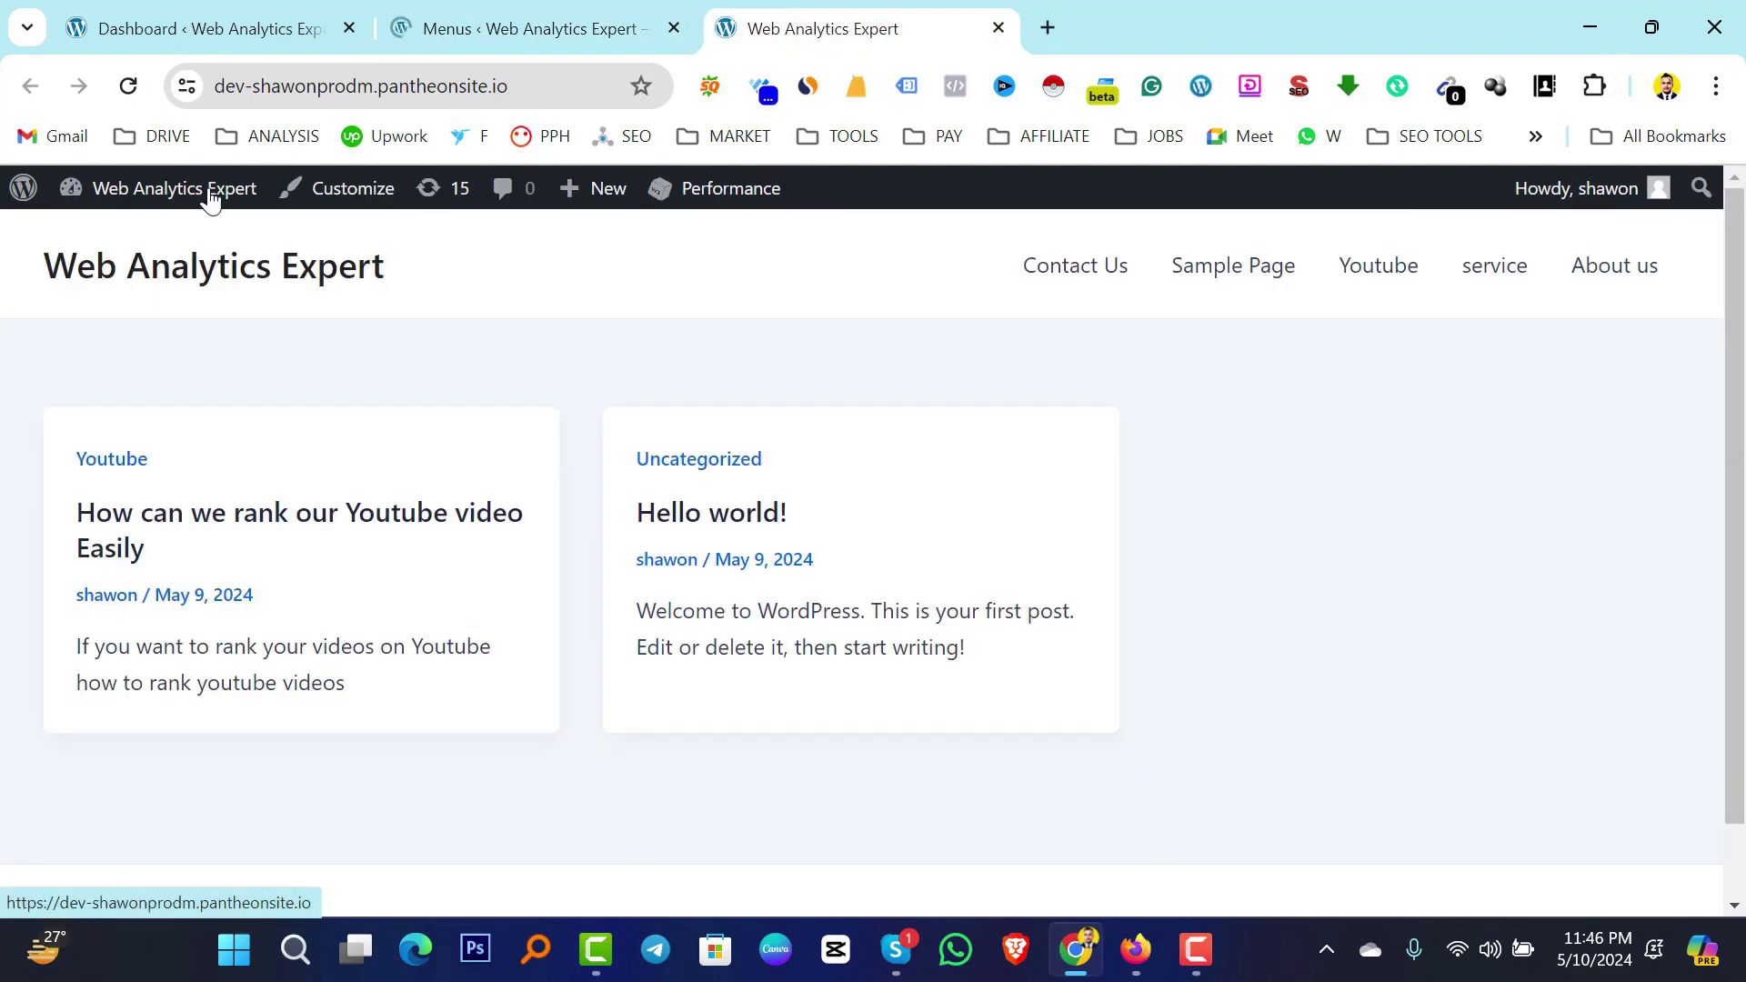
click(129, 94)
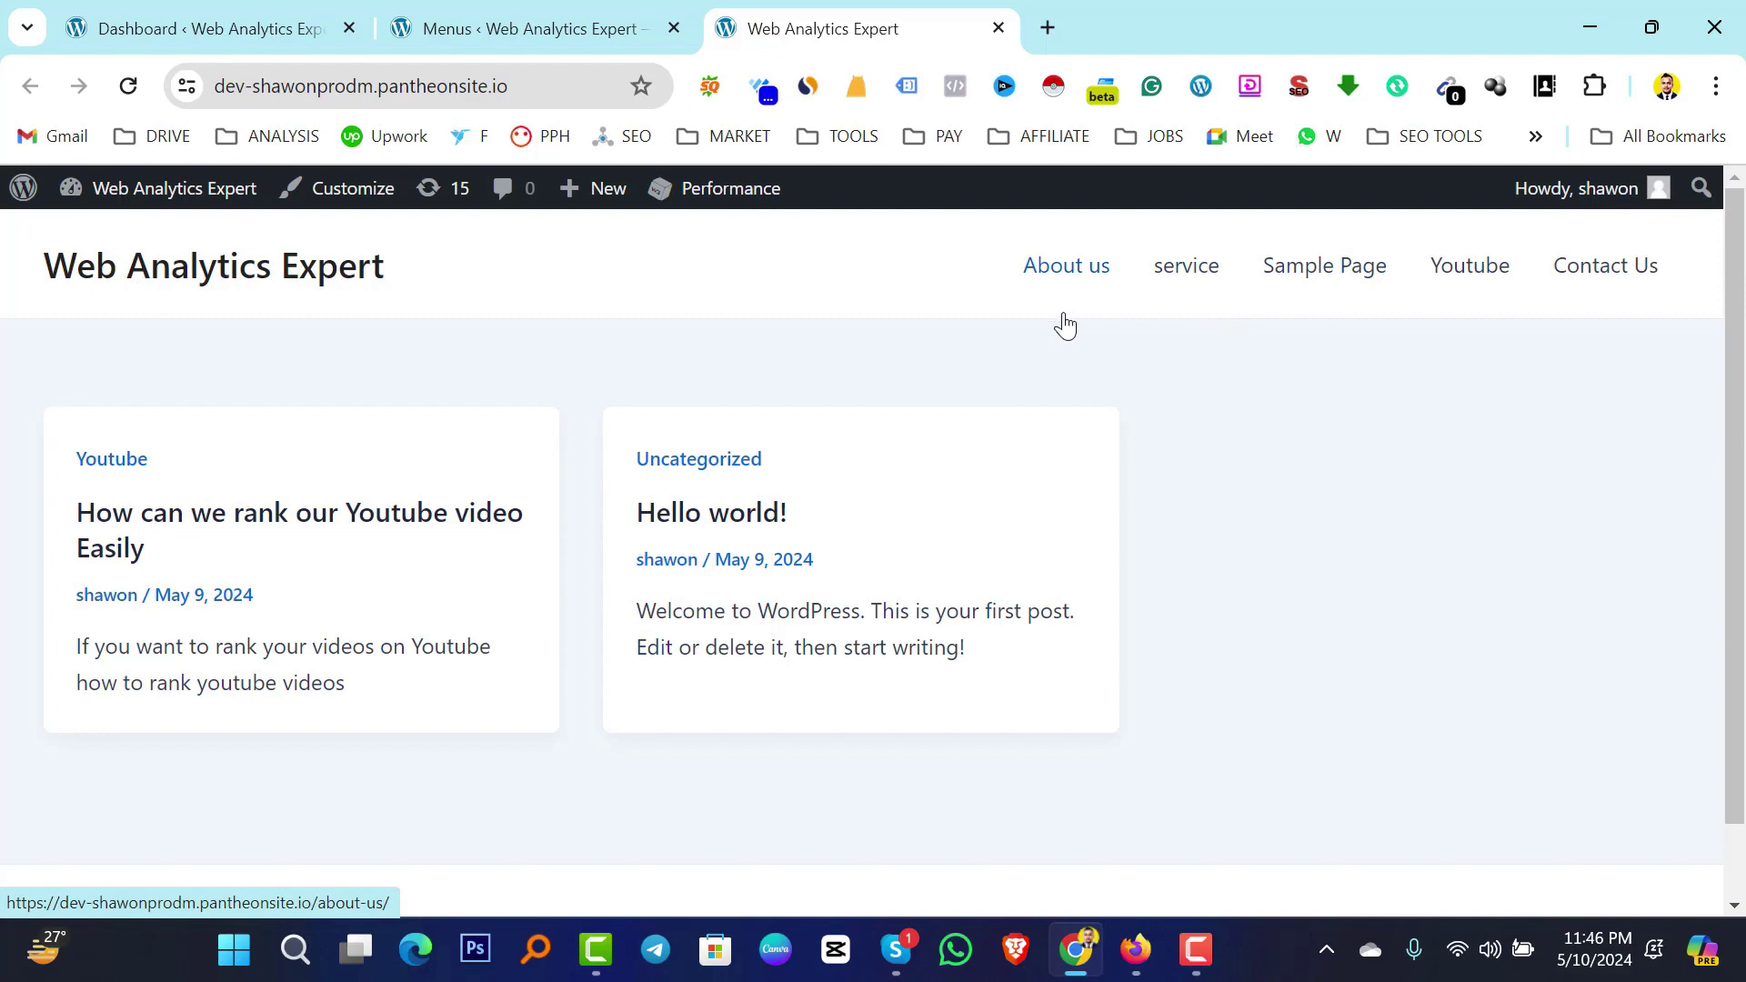
In the main menu structure, make the Youtube category a sub-item of service.
click(495, 28)
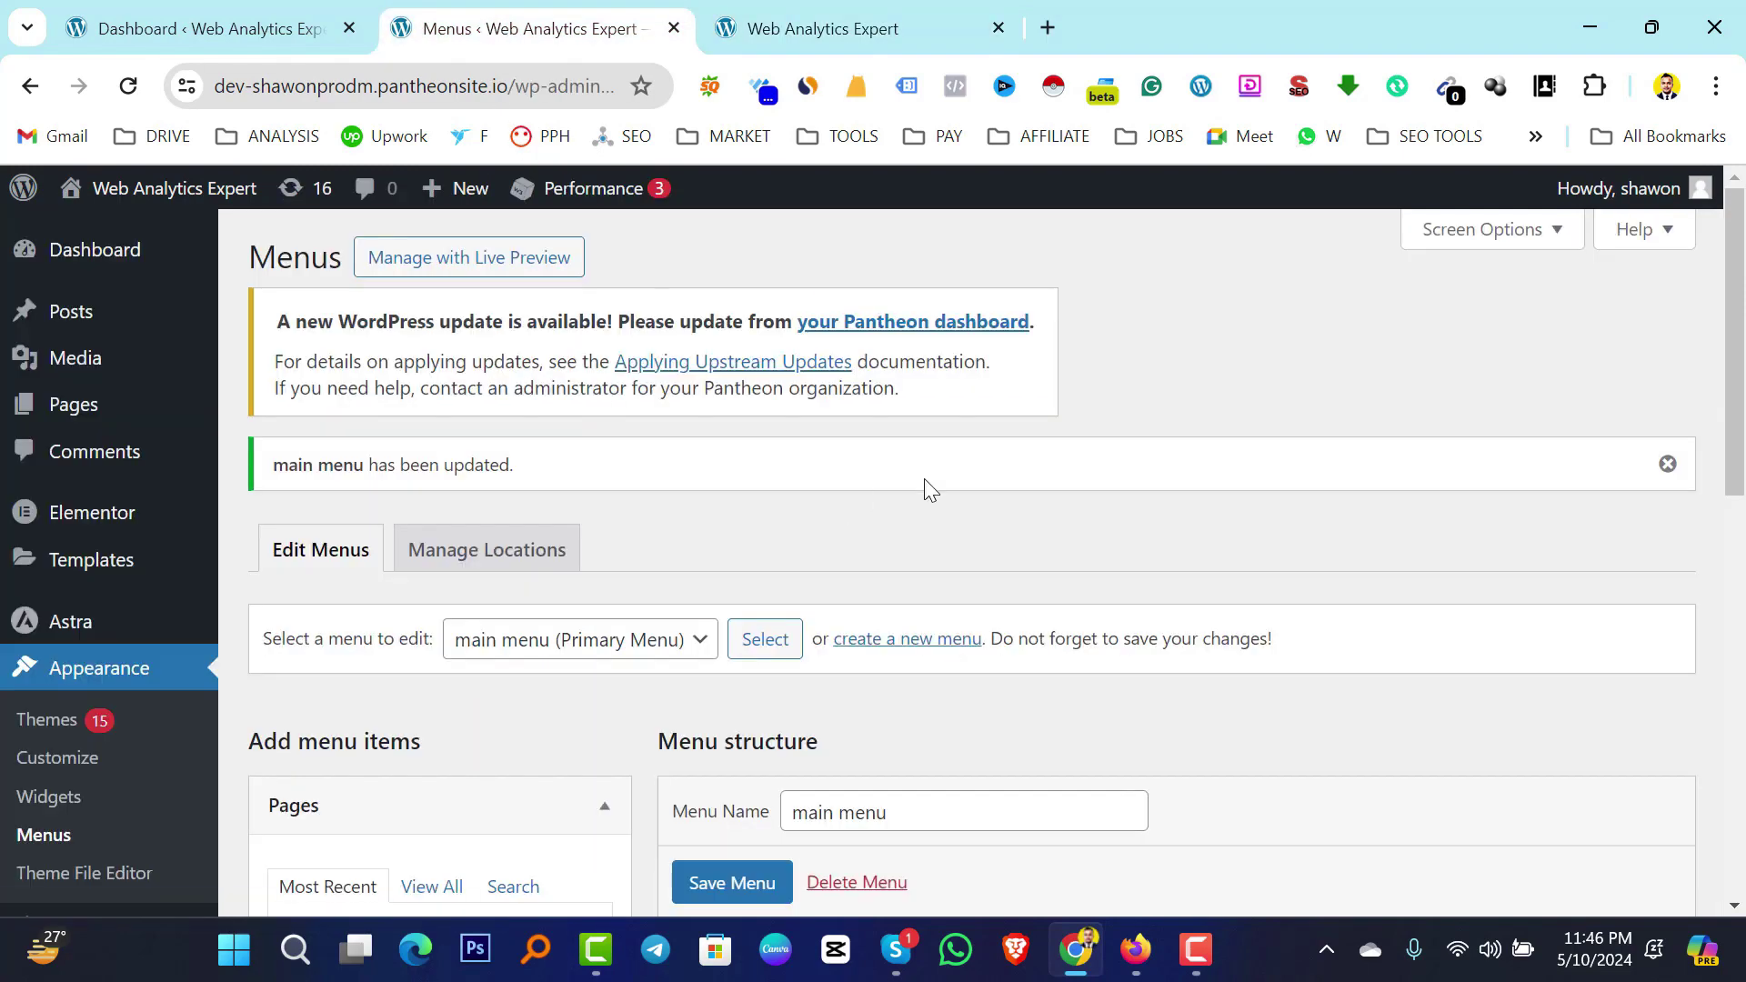
scroll(1168, 389, down, 6)
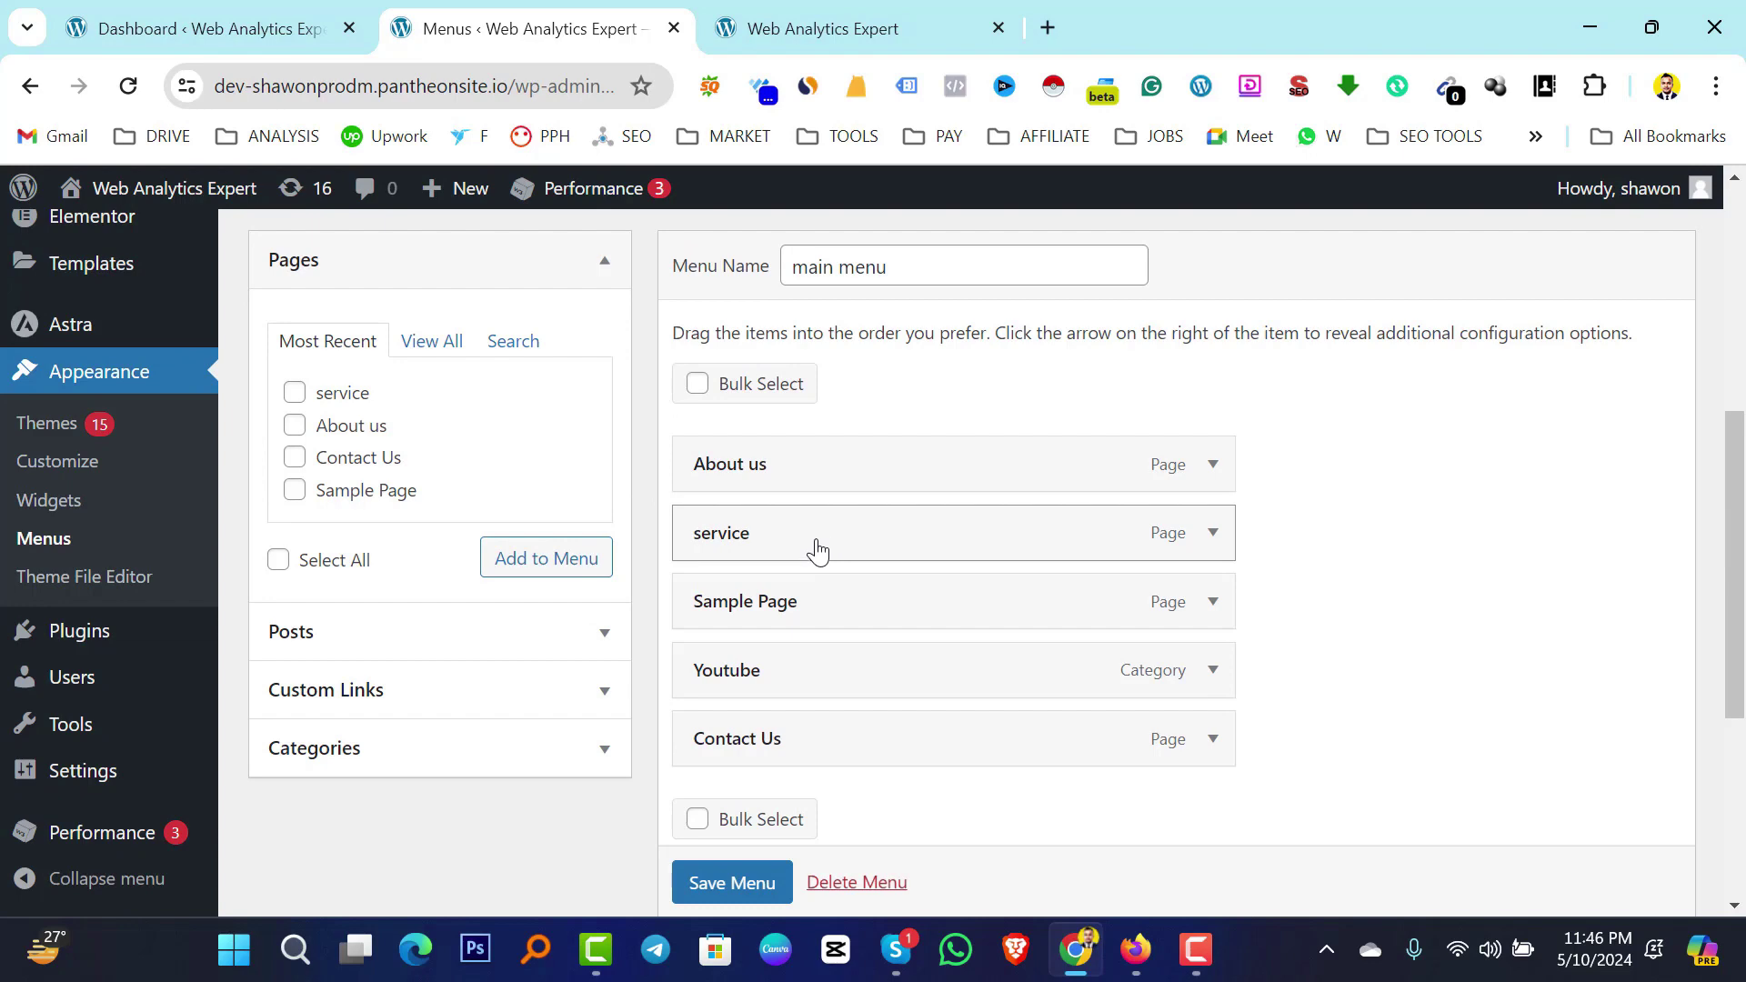
scroll(819, 550, down, 1)
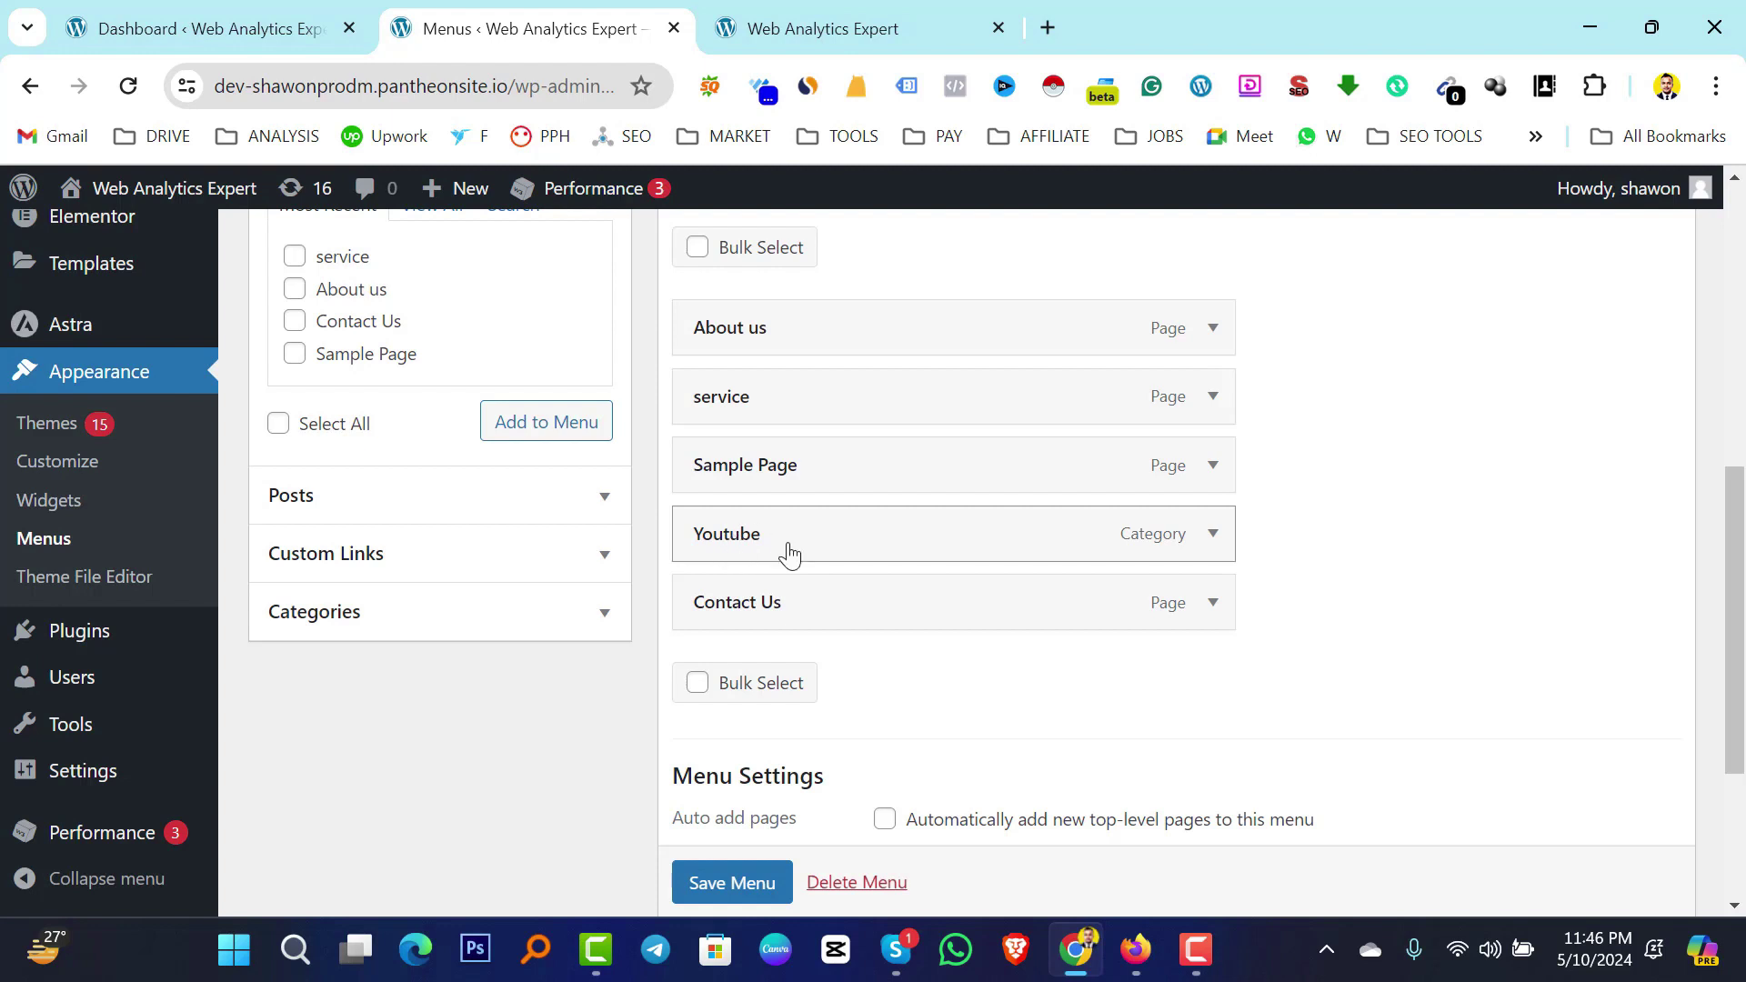
drag(723, 540, 774, 479)
drag(766, 471, 775, 471)
Save the nested menu and reload the live site to check the dropdown under service.
scroll(732, 900, down, 1)
click(732, 884)
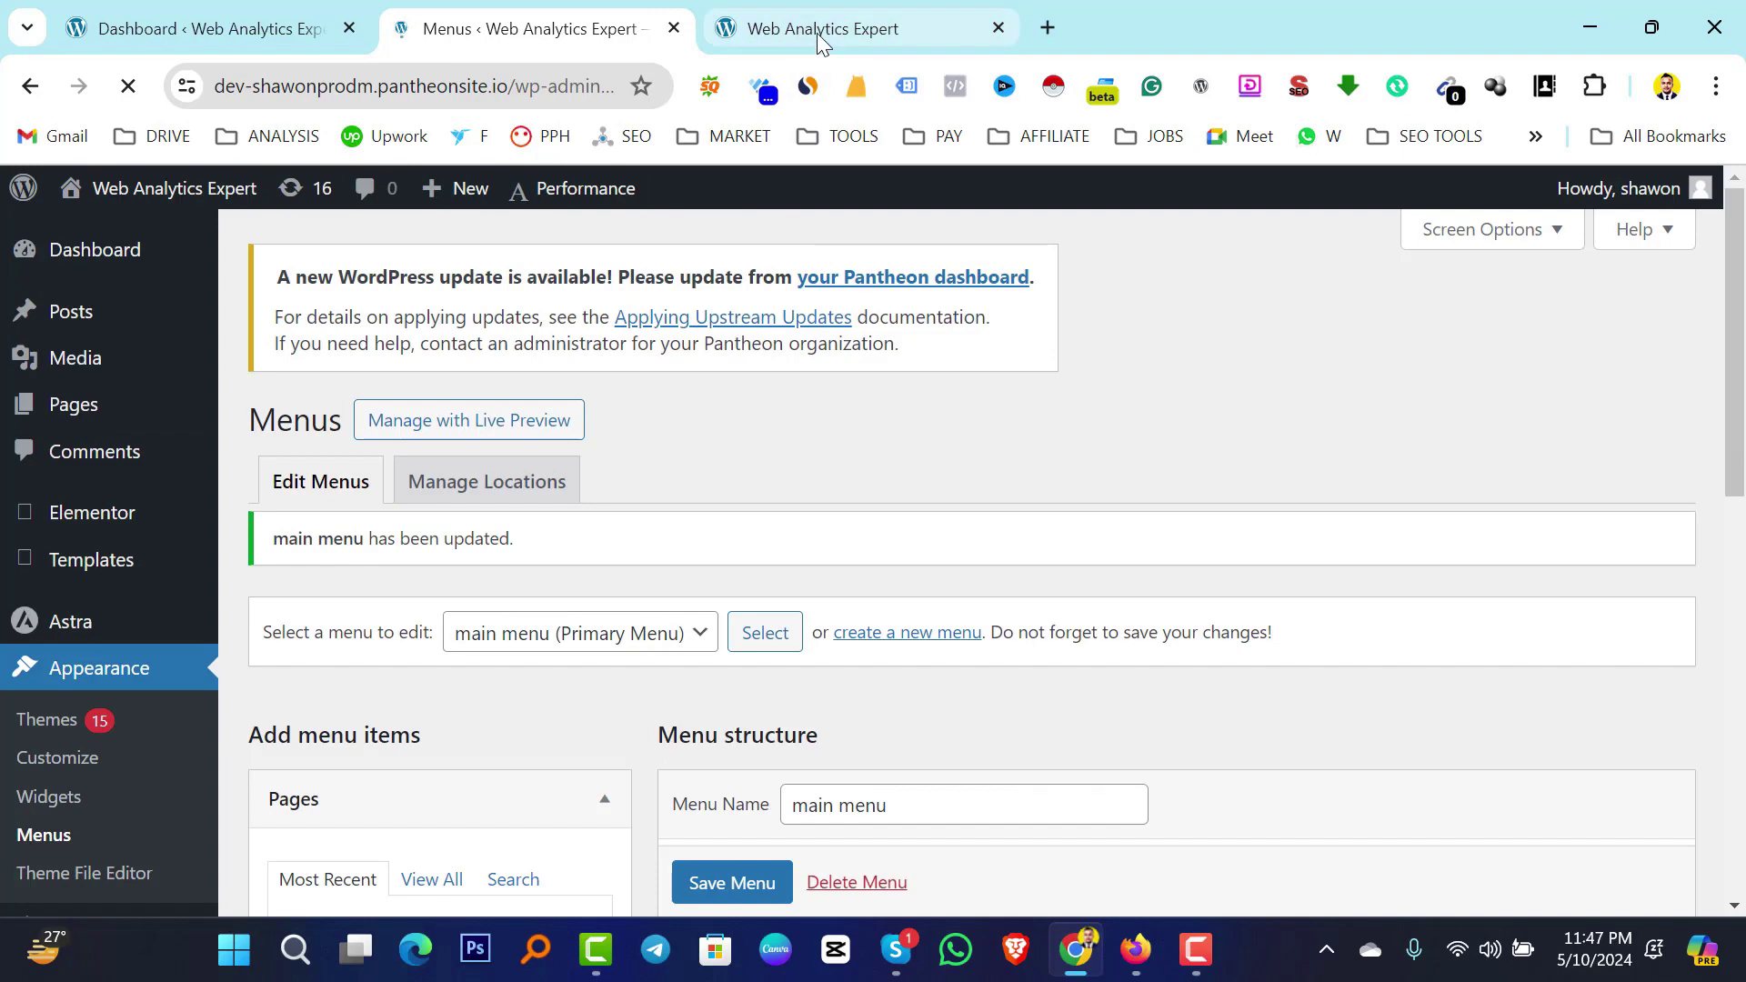
click(817, 29)
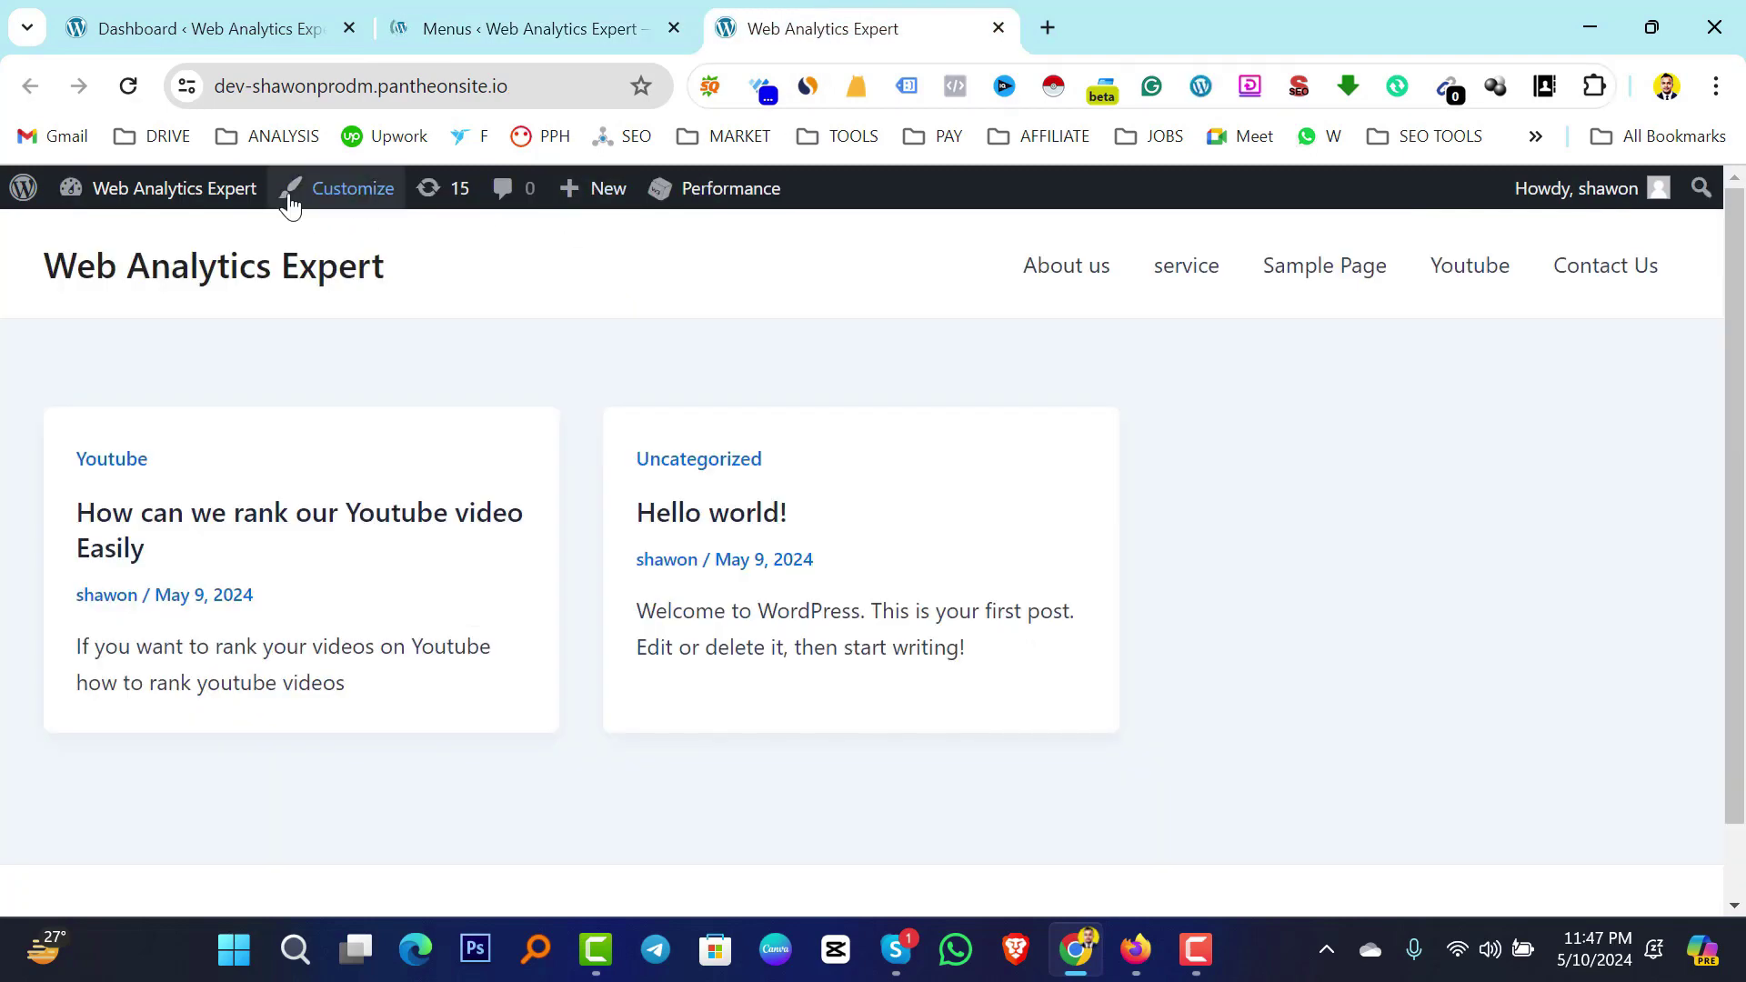
click(128, 81)
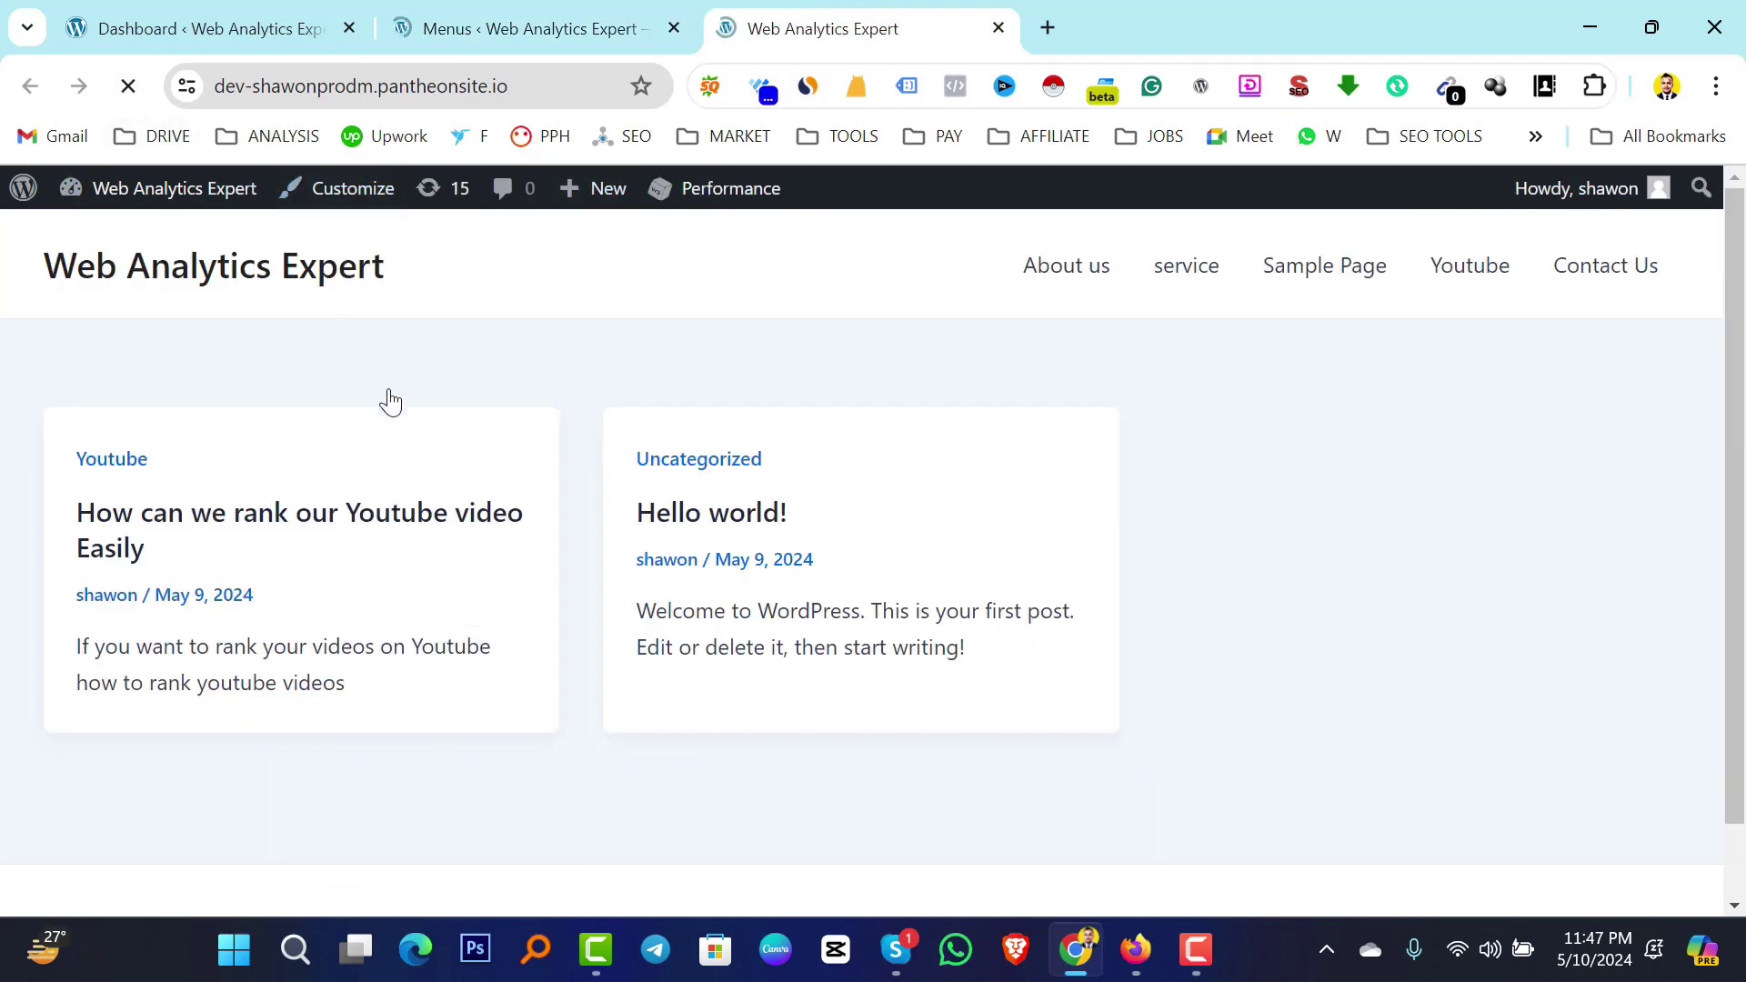
mouse_move(1310, 277)
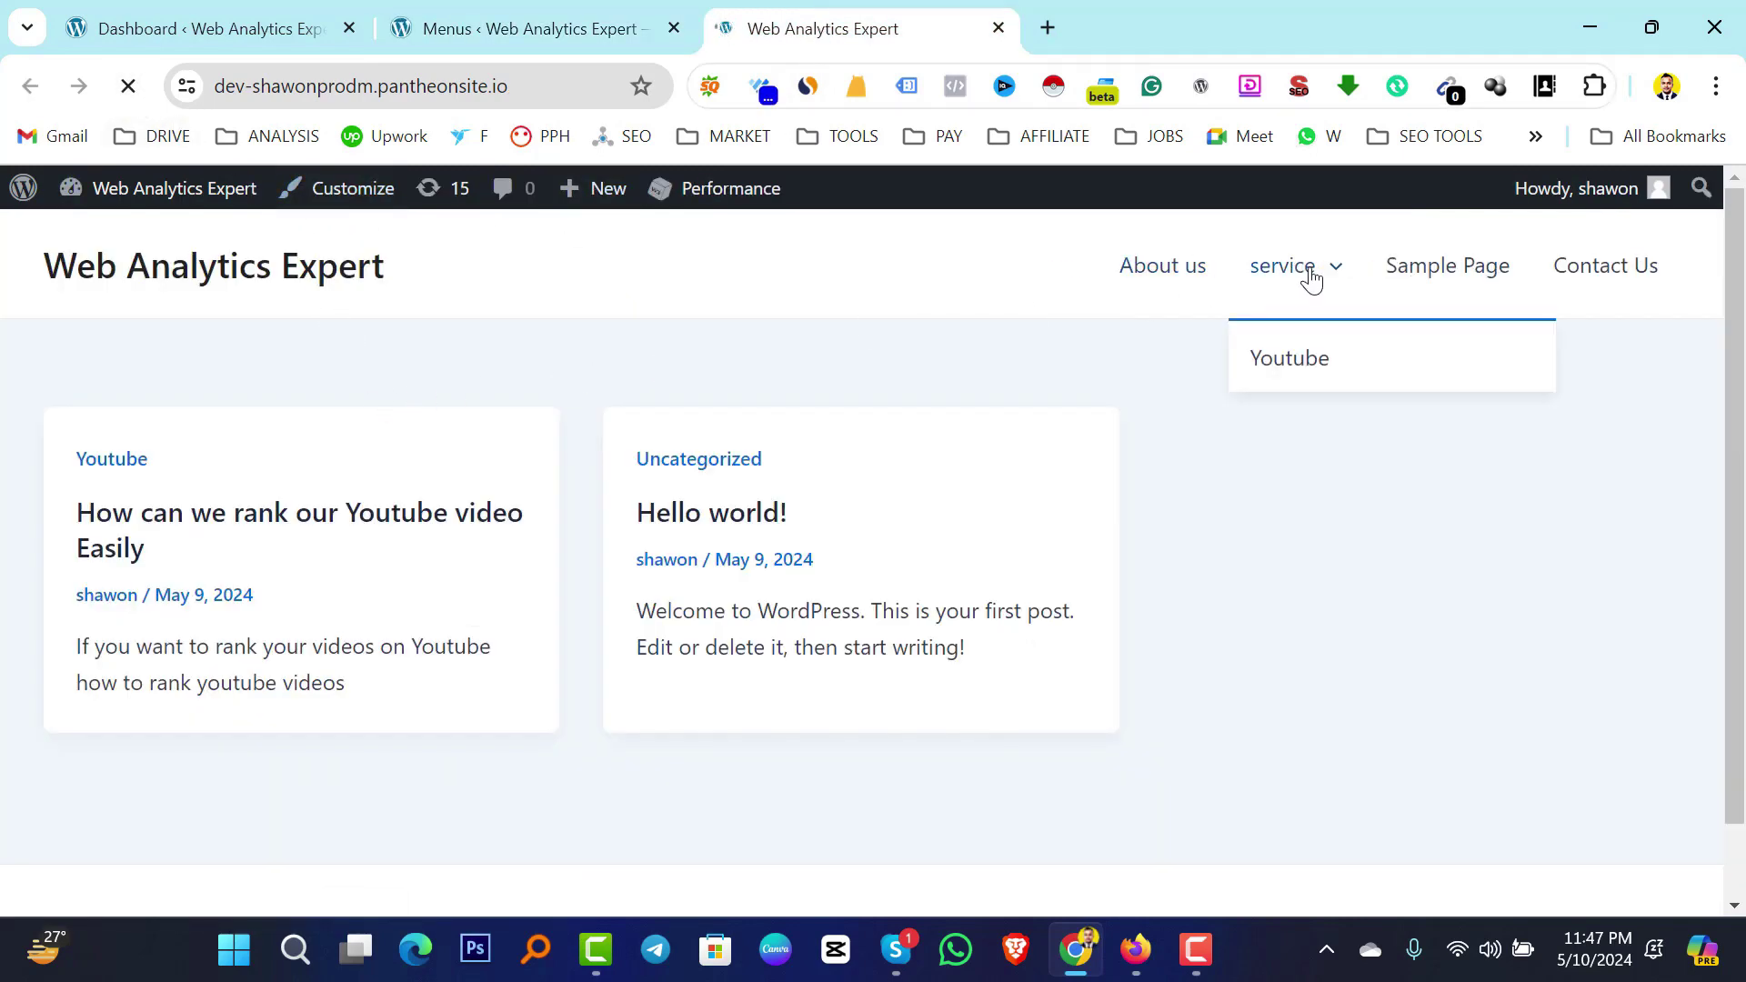